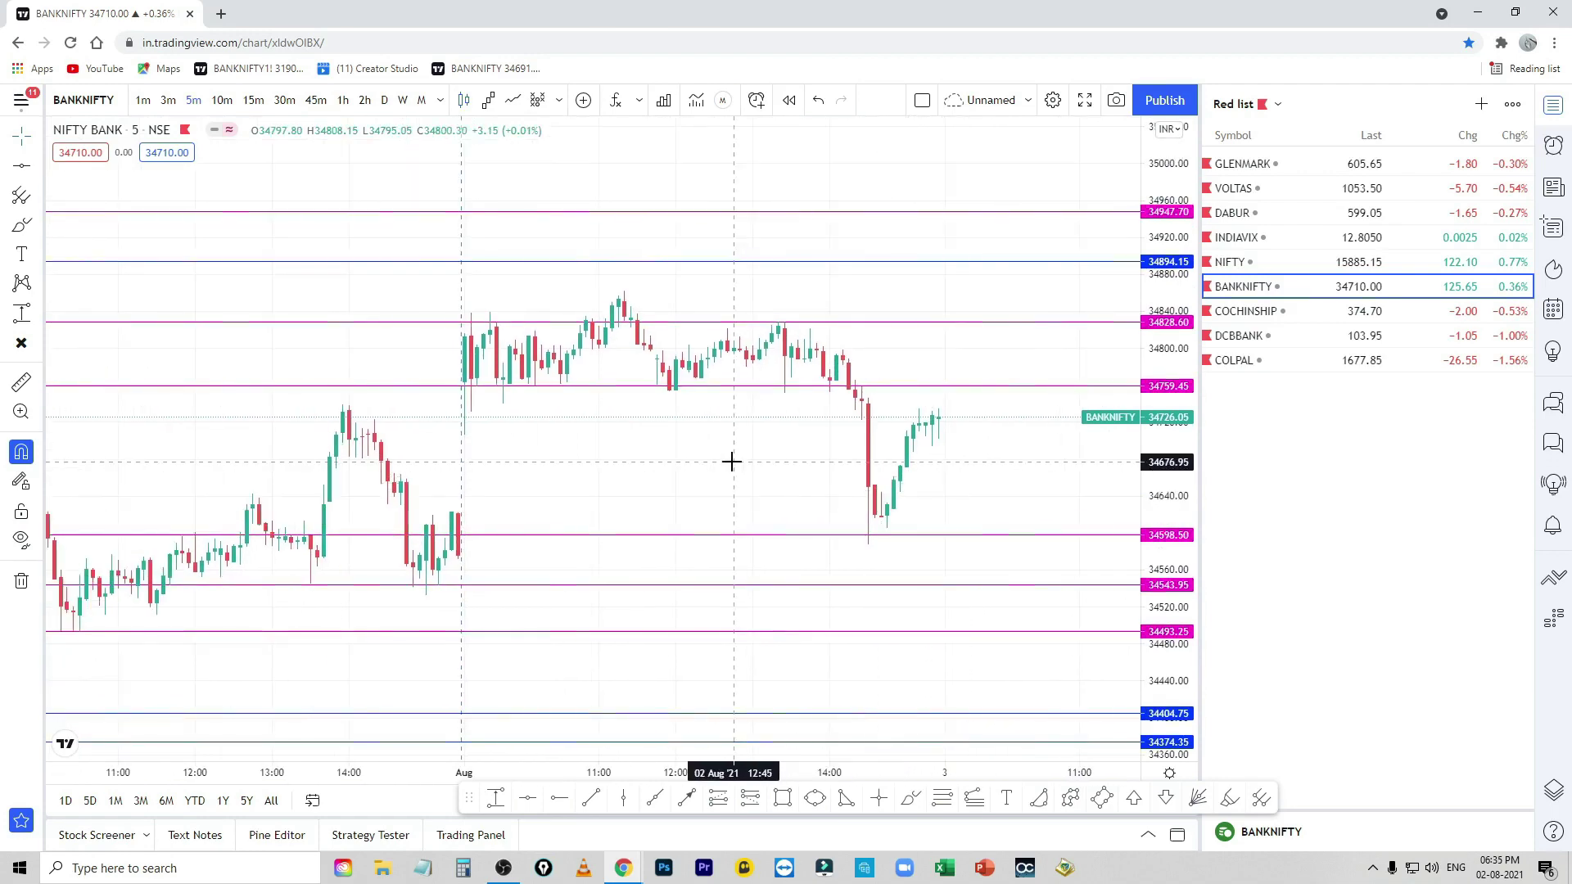
Step: Outline the sideways price range before 2 August with the Brush, then remove the outline
scroll(692, 440, left, 3)
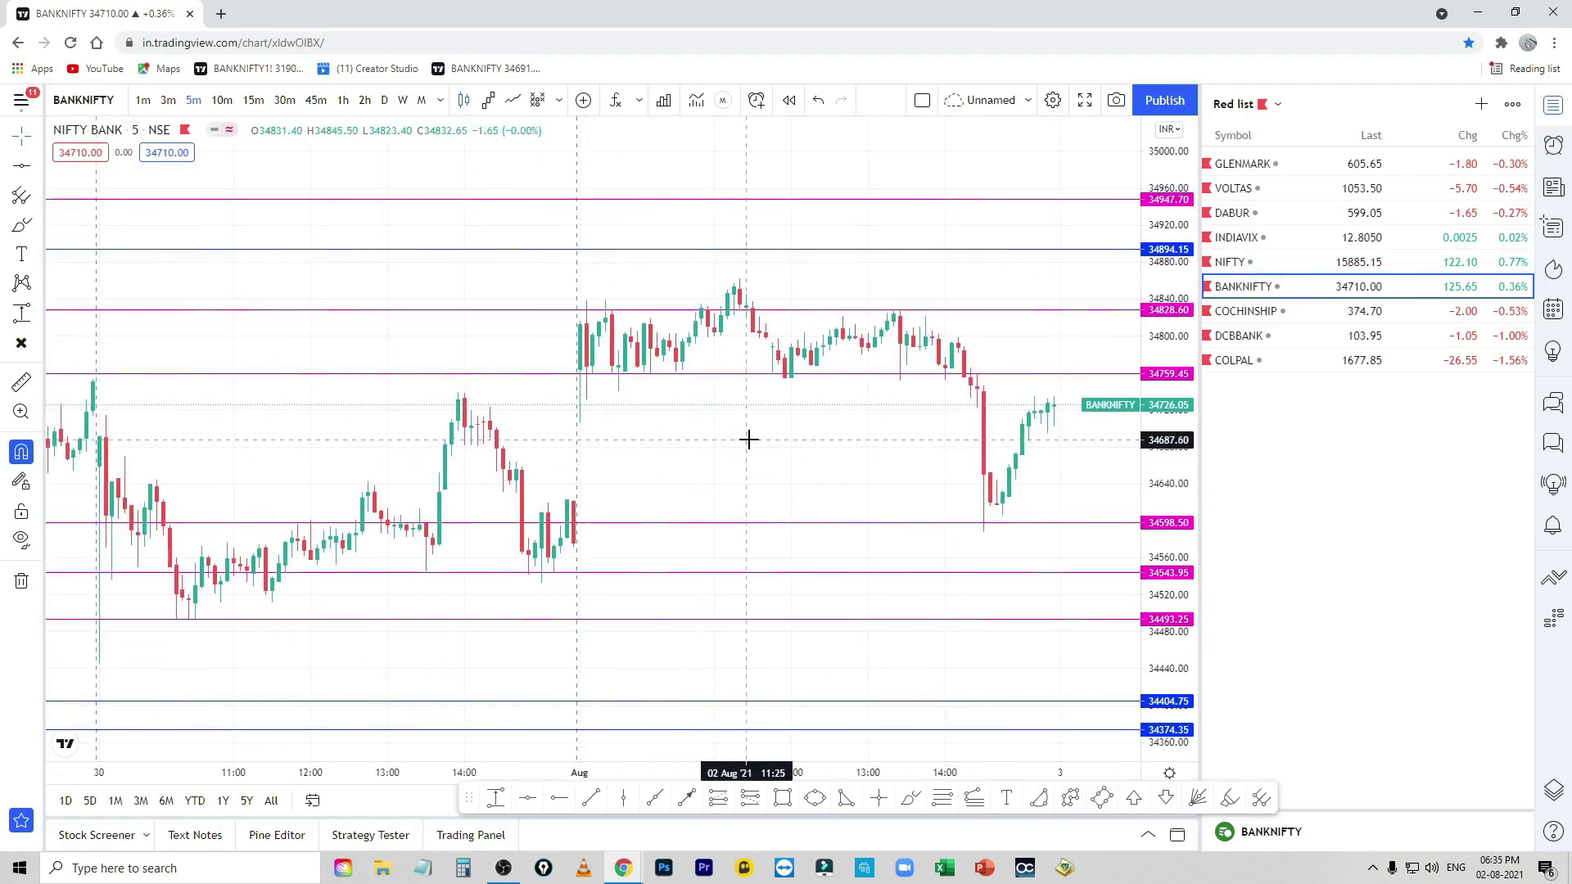
scroll(744, 456, left, 7)
drag(854, 774, 825, 803)
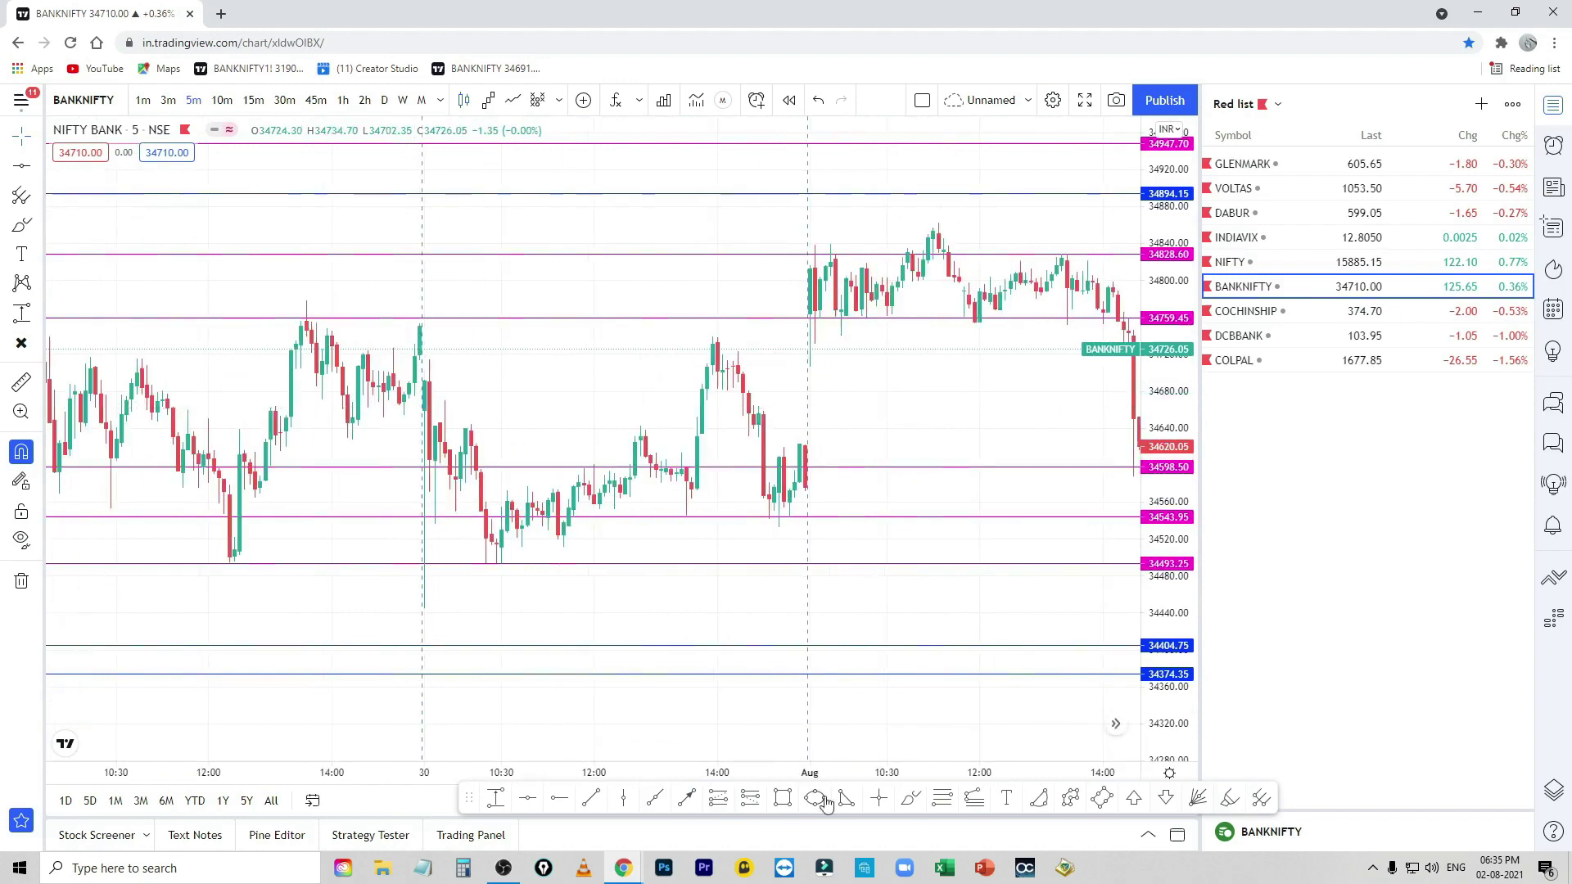
click(907, 801)
mouse_move(78, 322)
mouse_down()
mouse_move(134, 533)
mouse_move(76, 323)
mouse_up()
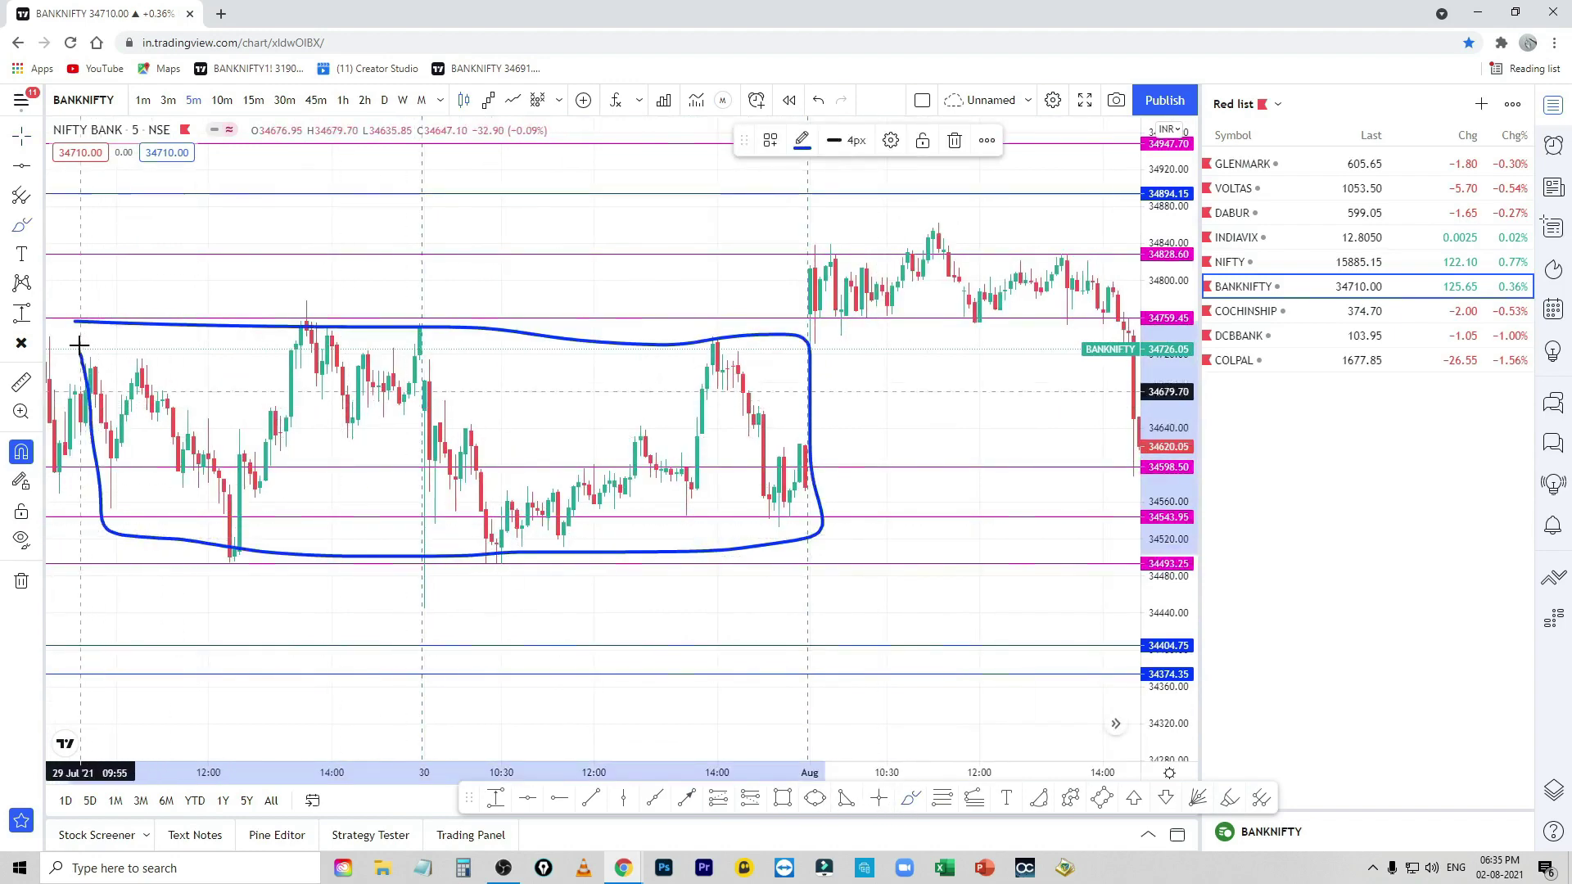
click(954, 141)
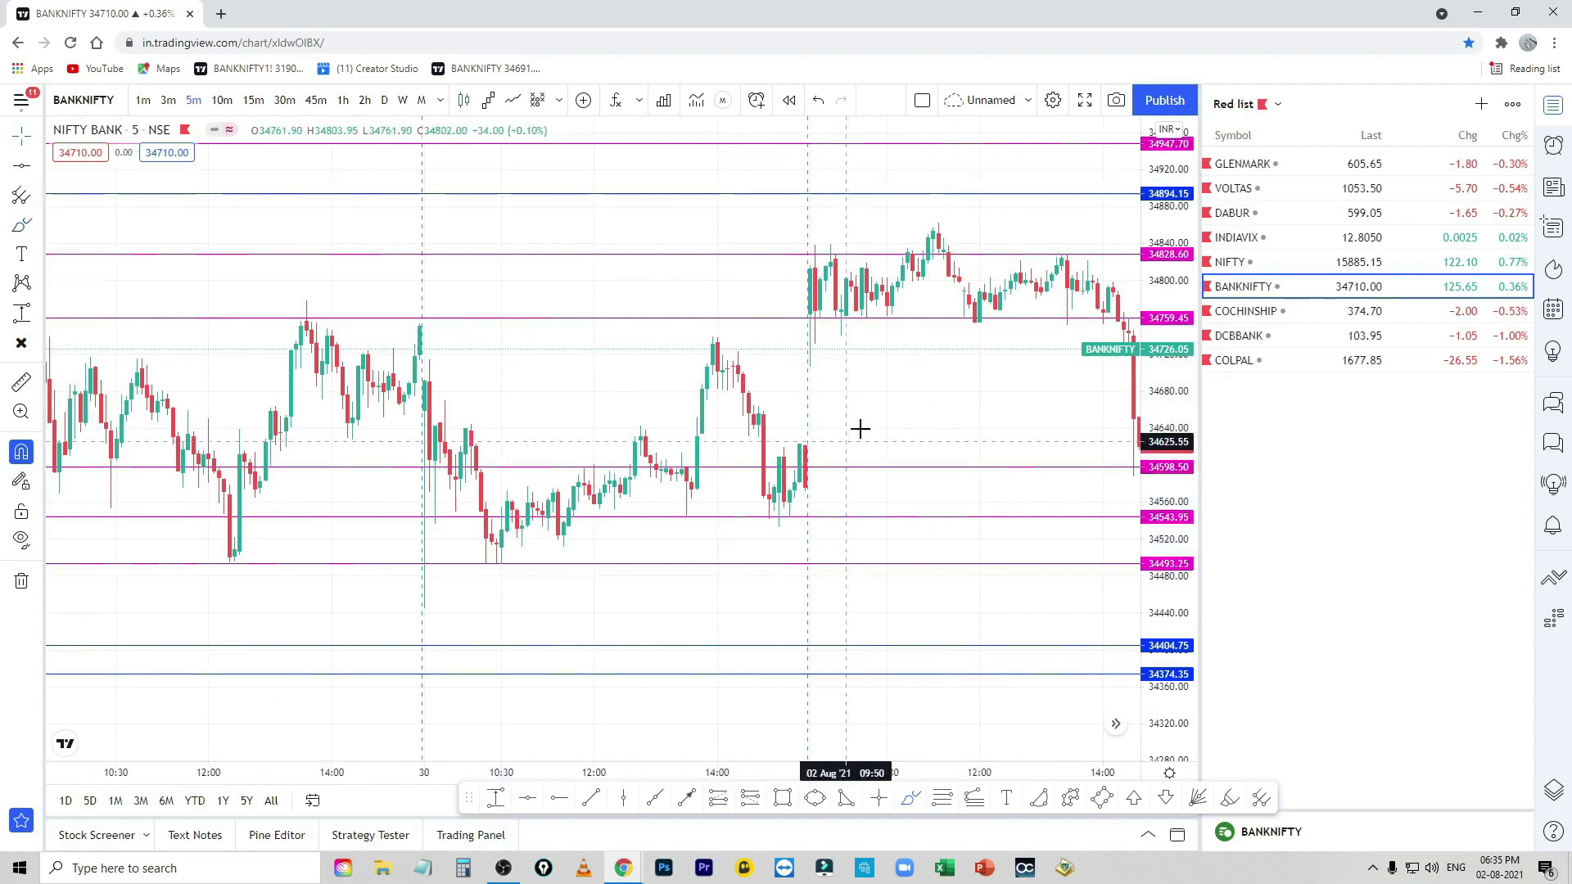
Step: Brush a mark over the 2 August candles and delete it
drag(859, 428, 523, 456)
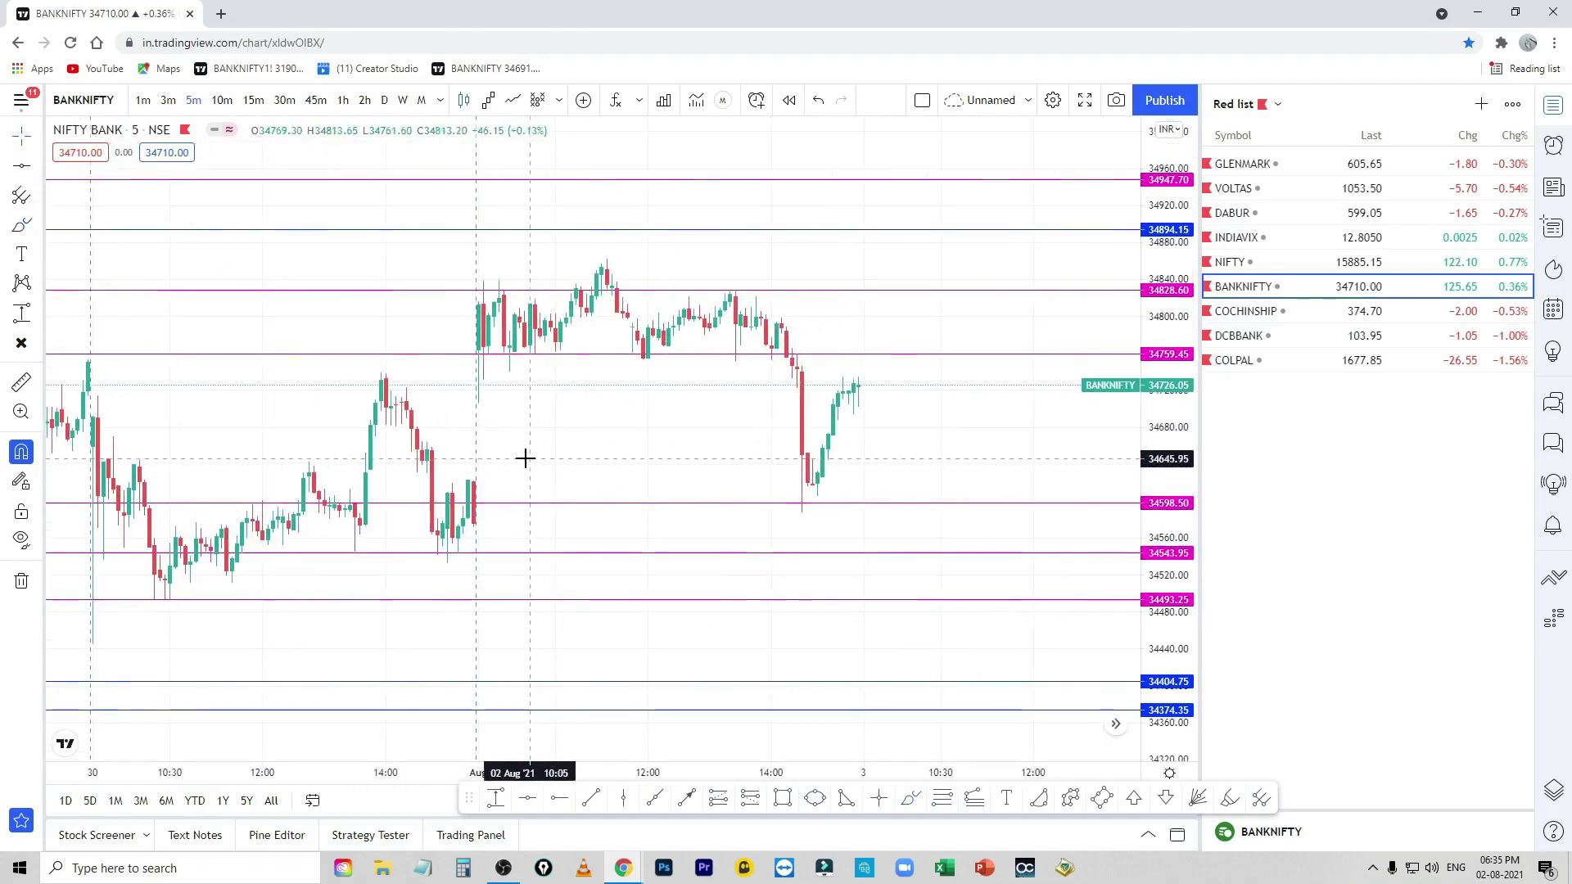
click(911, 796)
mouse_move(416, 347)
mouse_down()
mouse_move(774, 352)
mouse_move(507, 334)
mouse_move(605, 252)
mouse_move(456, 276)
mouse_move(821, 285)
mouse_up()
key(Delete)
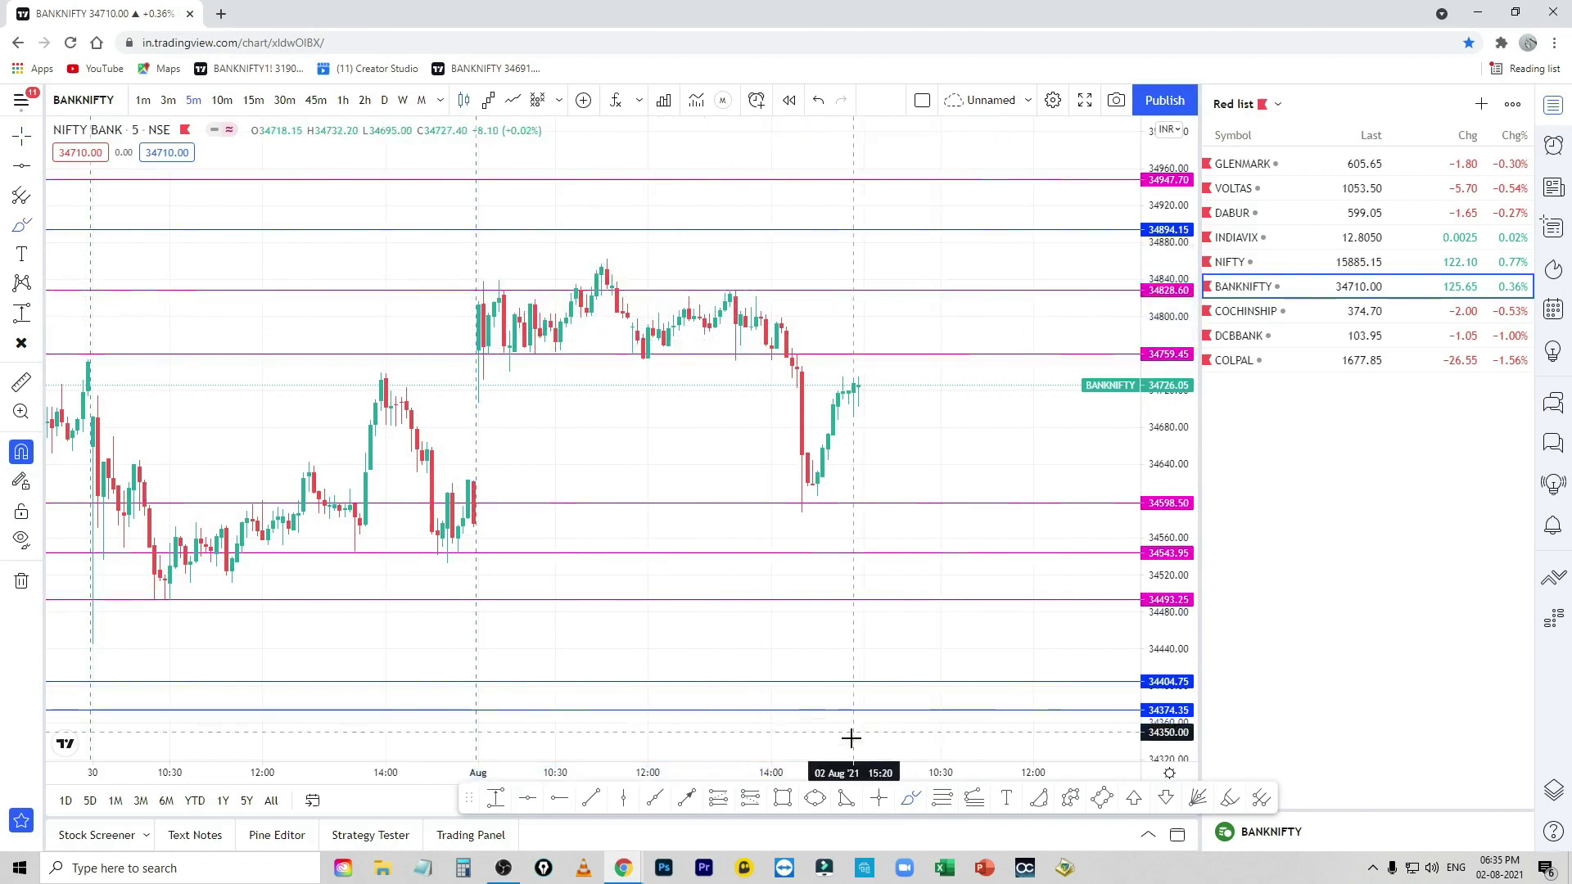
Step: Brush lines across the 2 August highs near 34860, removing each stroke after drawing it
click(912, 801)
mouse_move(446, 288)
mouse_down()
mouse_move(847, 278)
mouse_move(437, 265)
mouse_up()
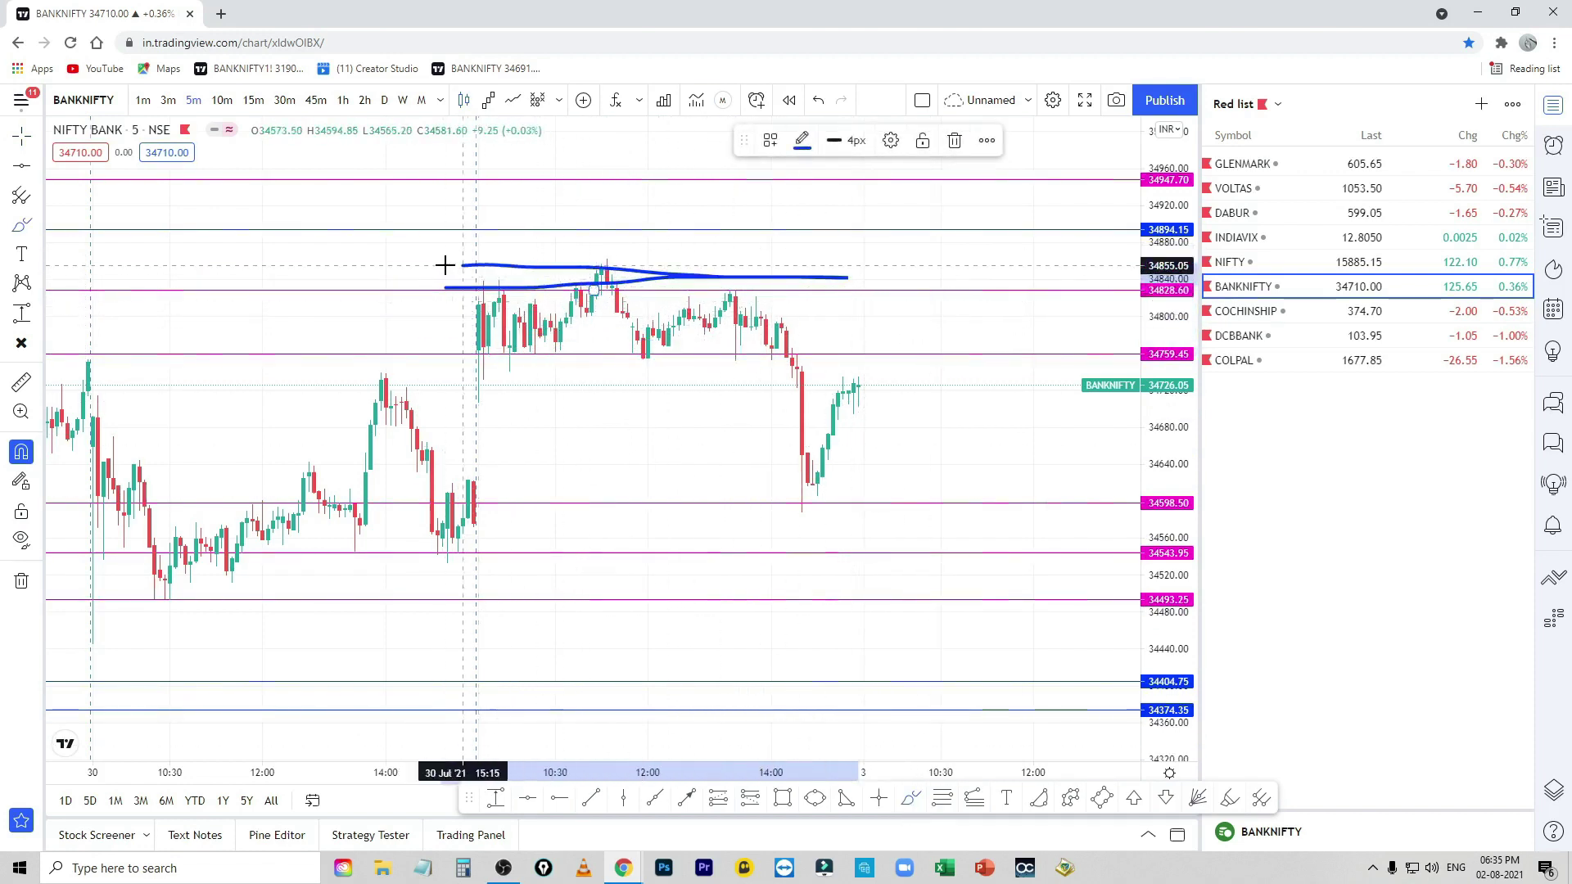
click(954, 140)
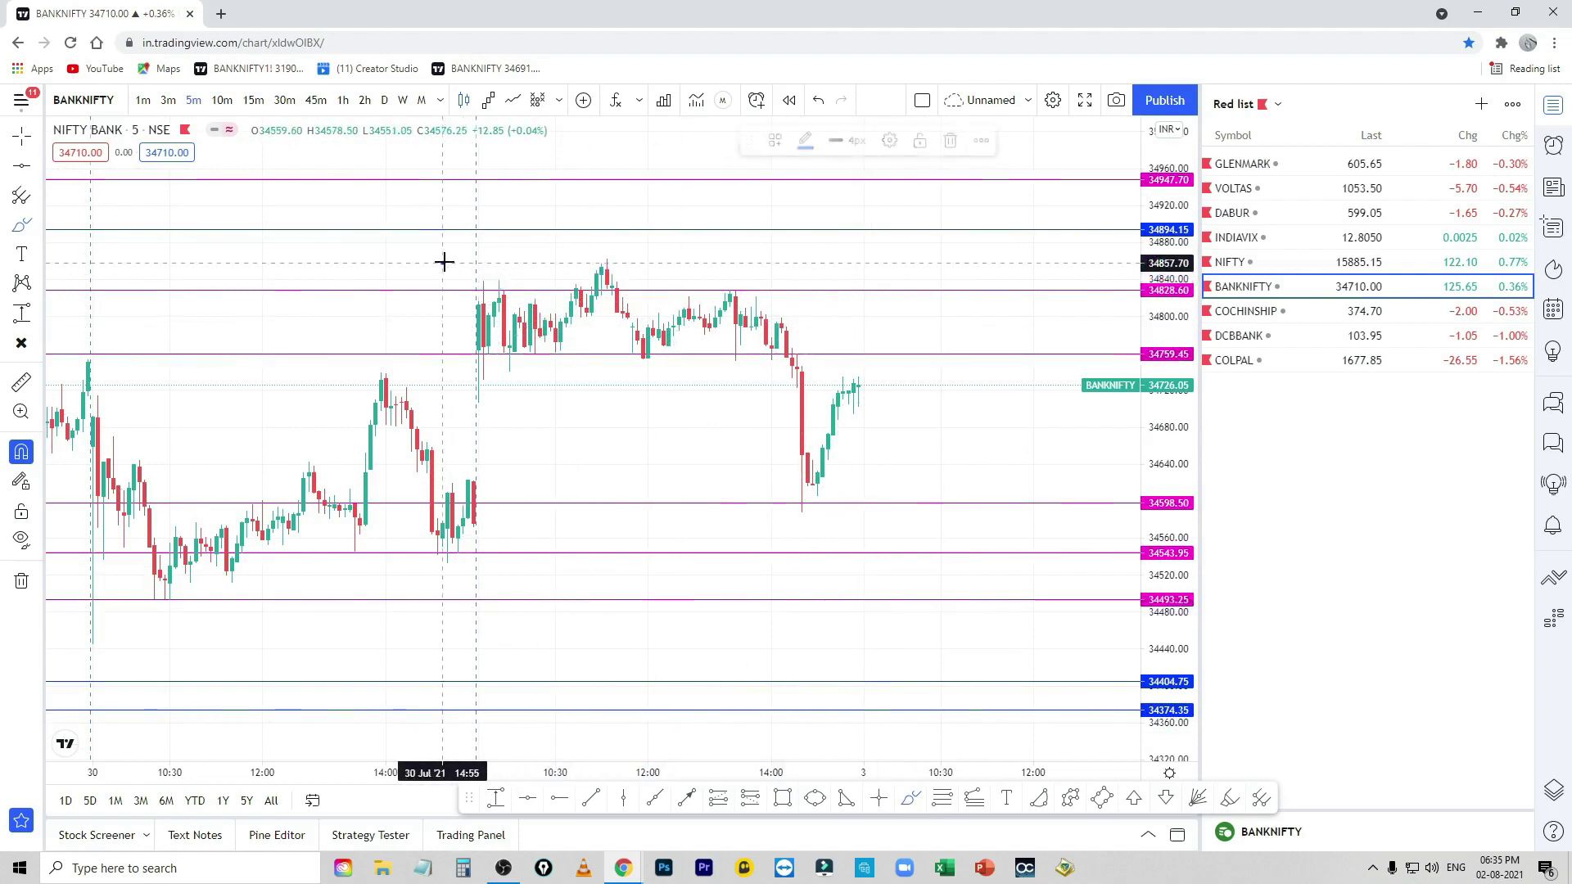
drag(446, 263, 857, 272)
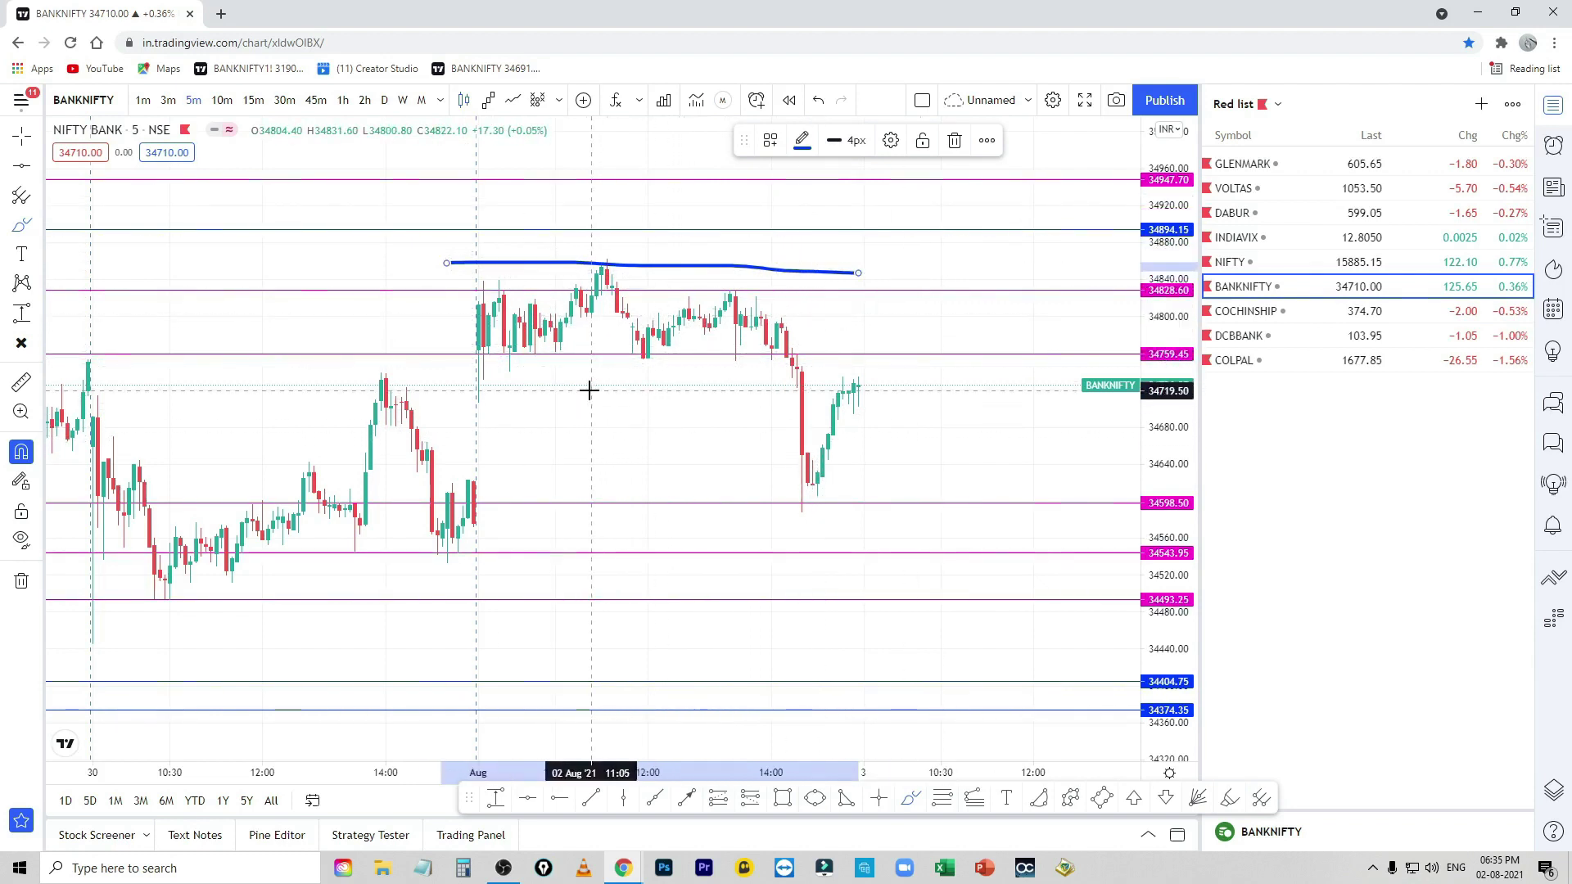
click(954, 140)
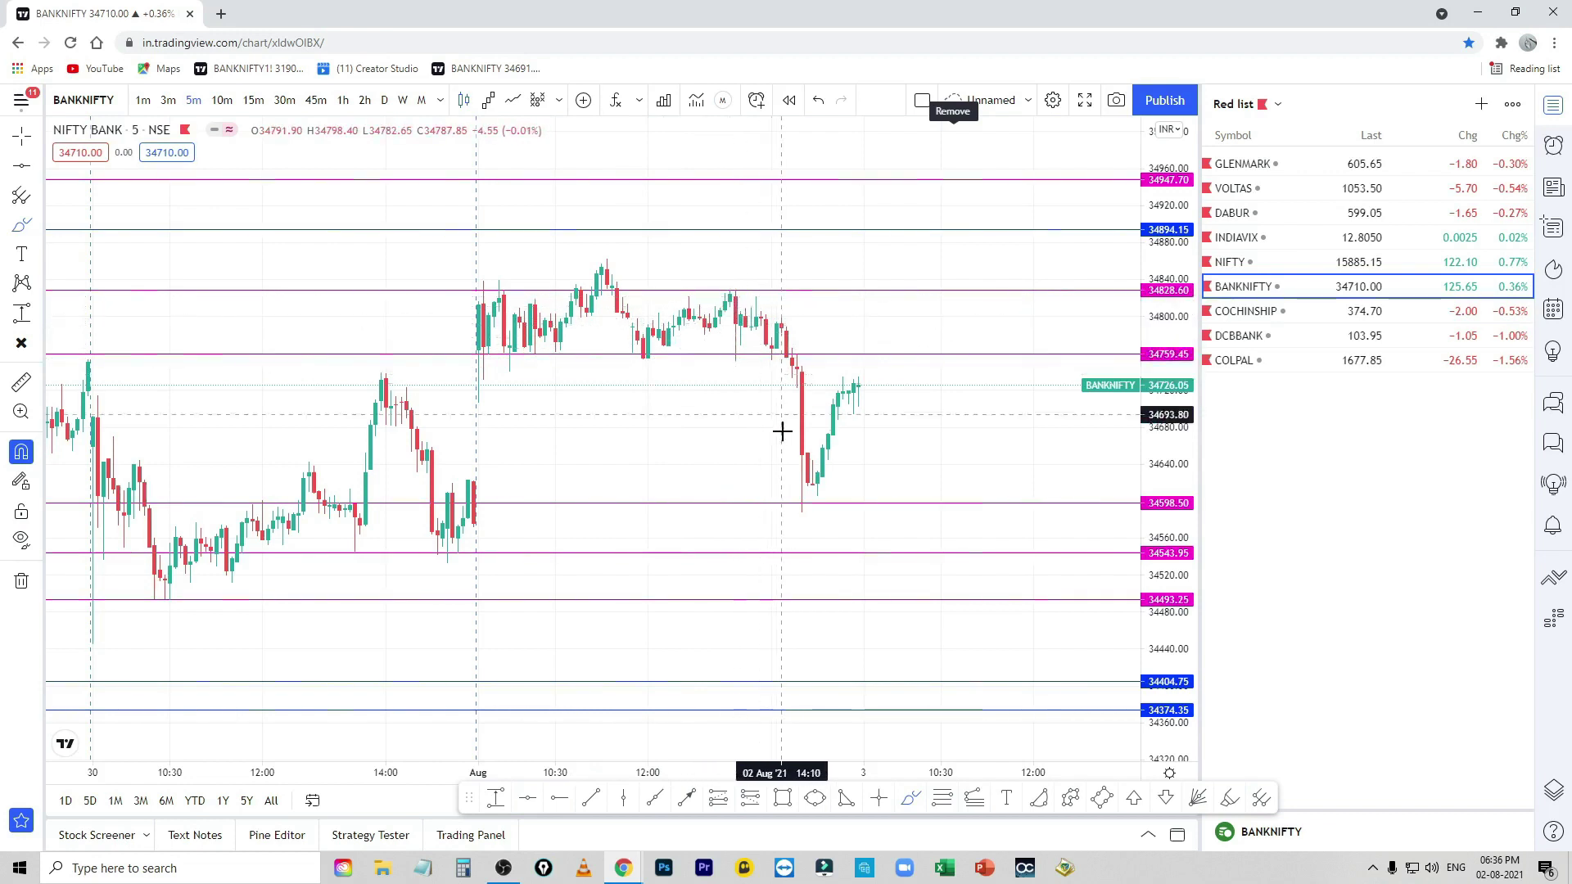
Step: Brush a support line from the 30 July lows along the 34493.25 level, discarding the short stroke near 34547
drag(423, 549, 514, 548)
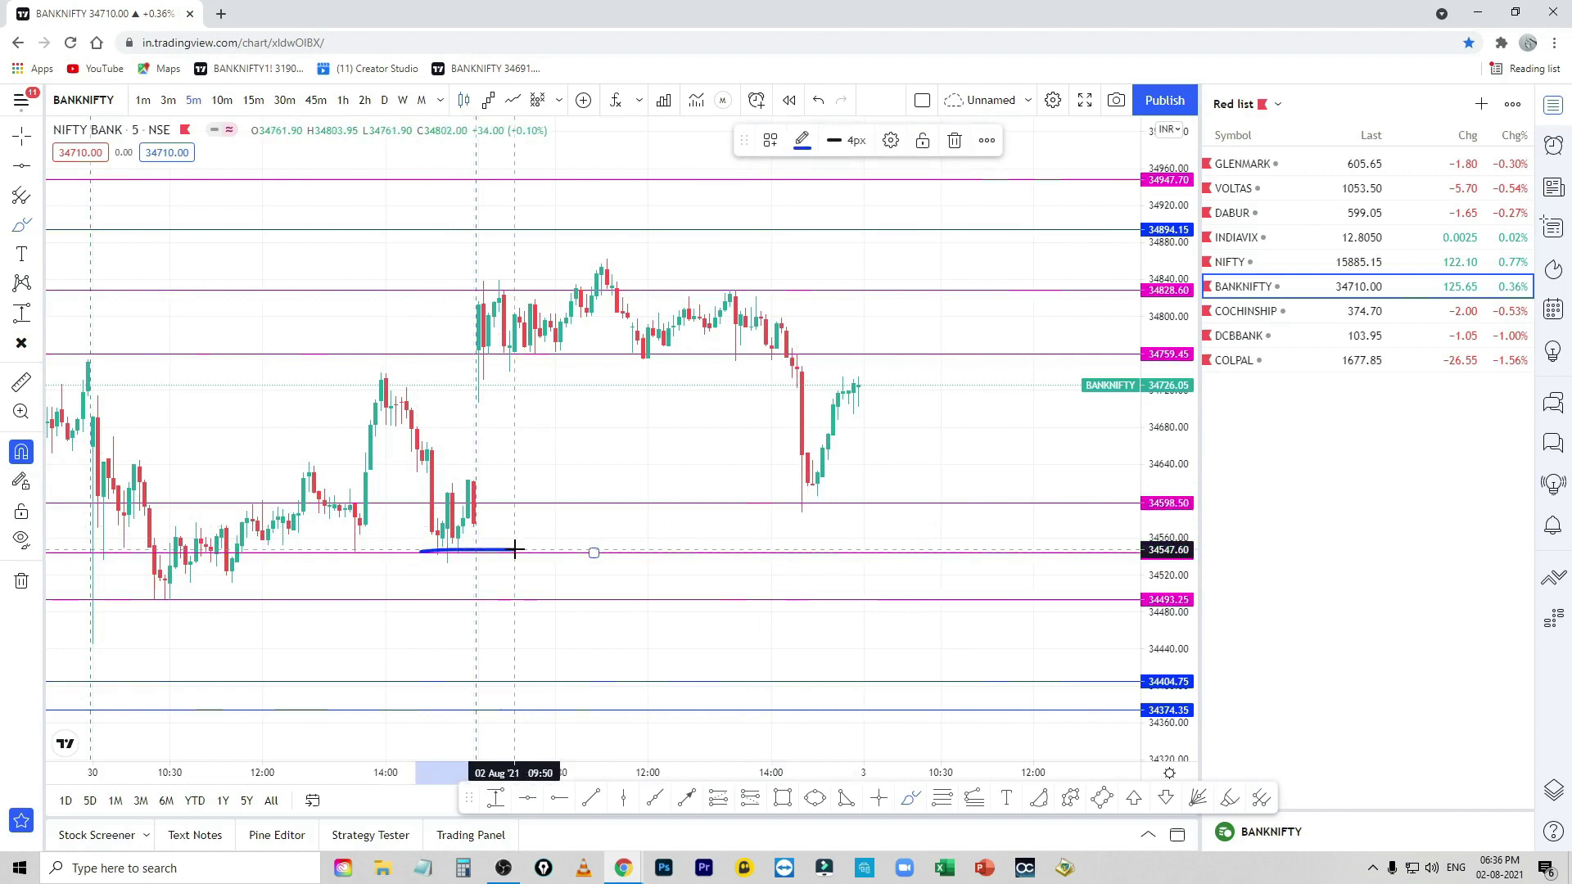
key(Delete)
drag(152, 597, 1033, 586)
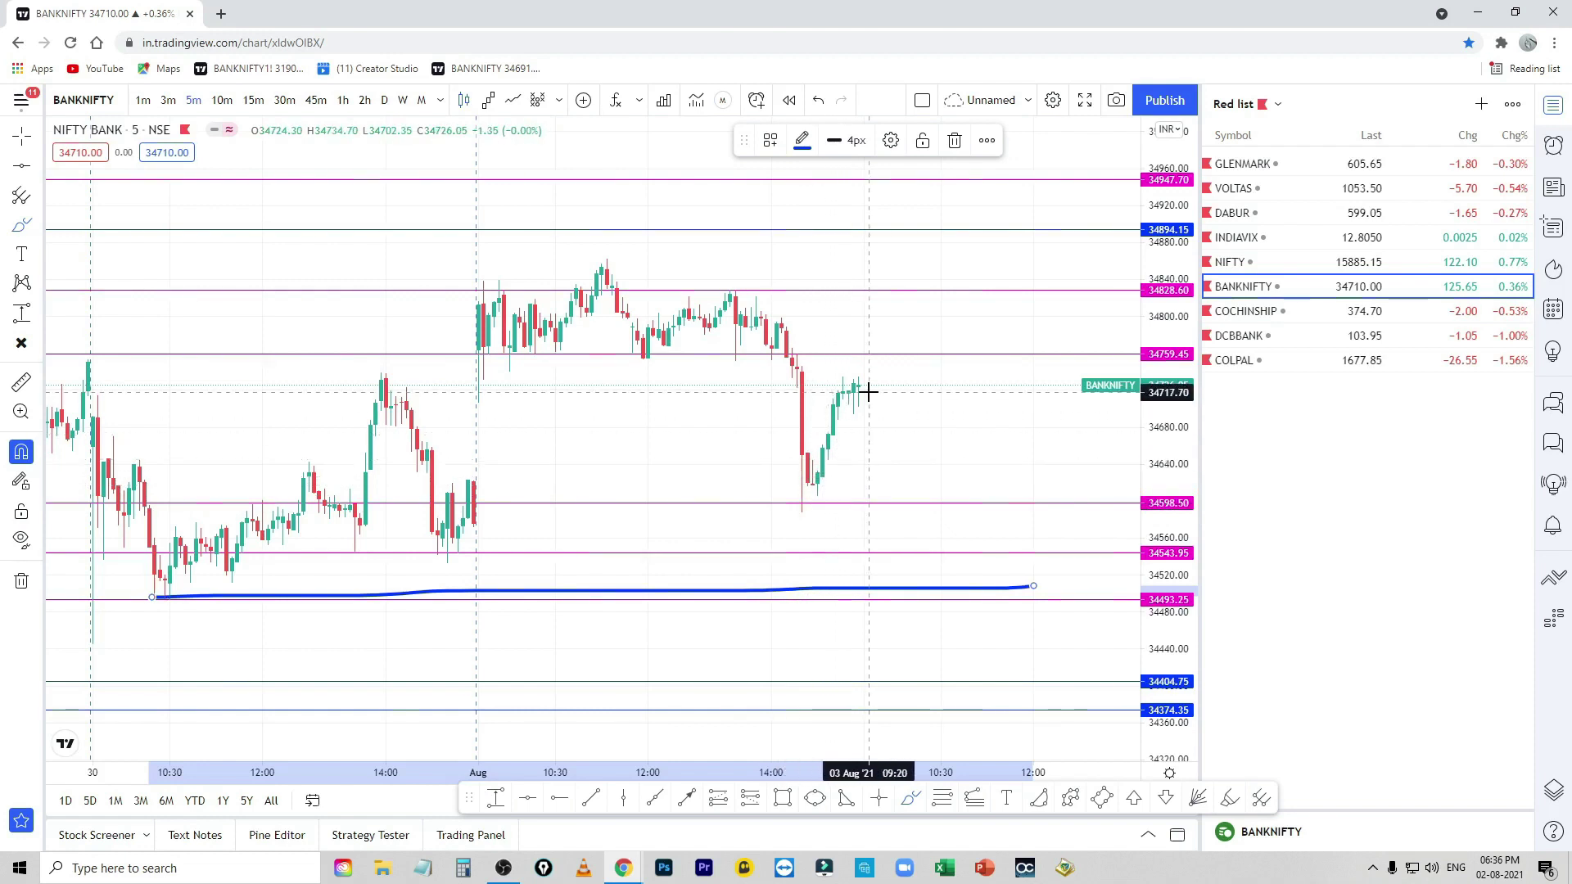
Step: Brush a falling path from the last candle through the 34493.25 level to about 34448, then remove it
mouse_move(866, 396)
mouse_down()
mouse_move(880, 407)
mouse_move(899, 653)
mouse_up()
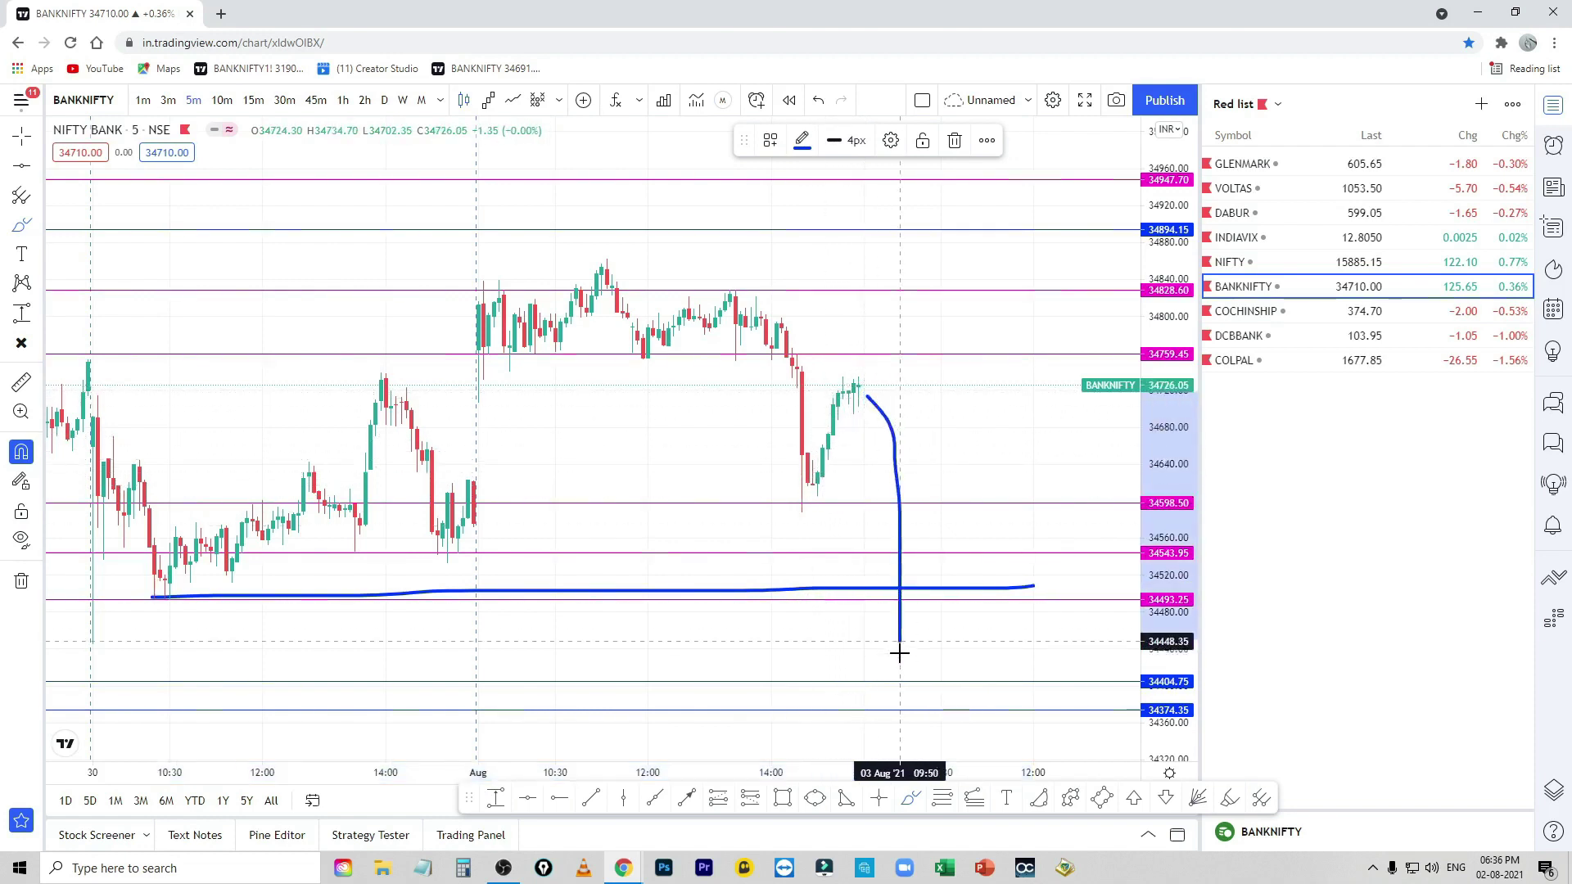
click(954, 140)
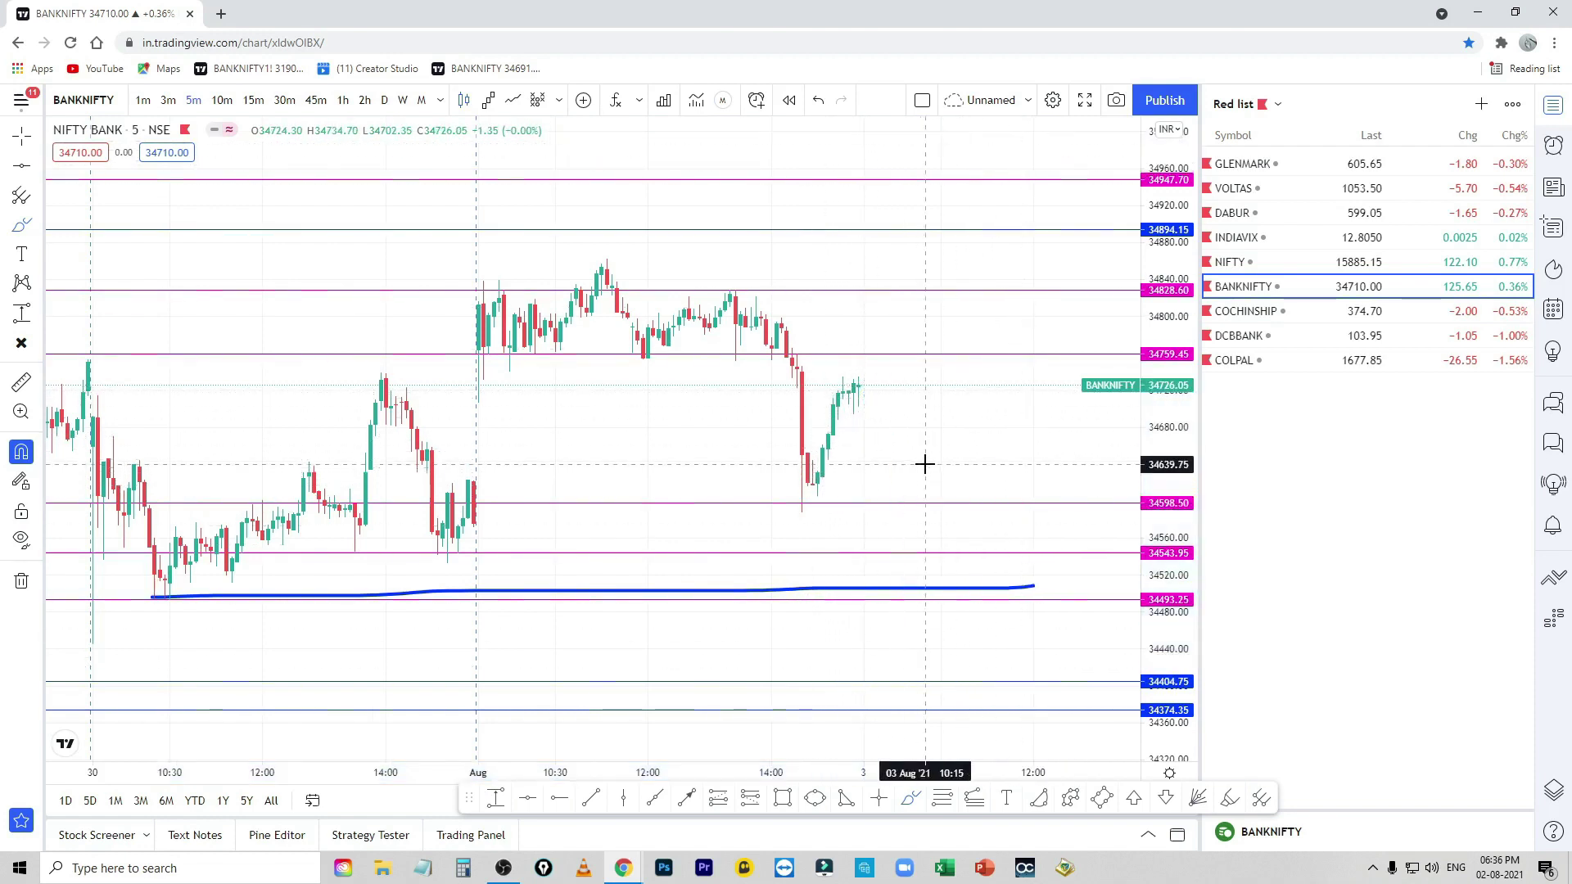
click(863, 389)
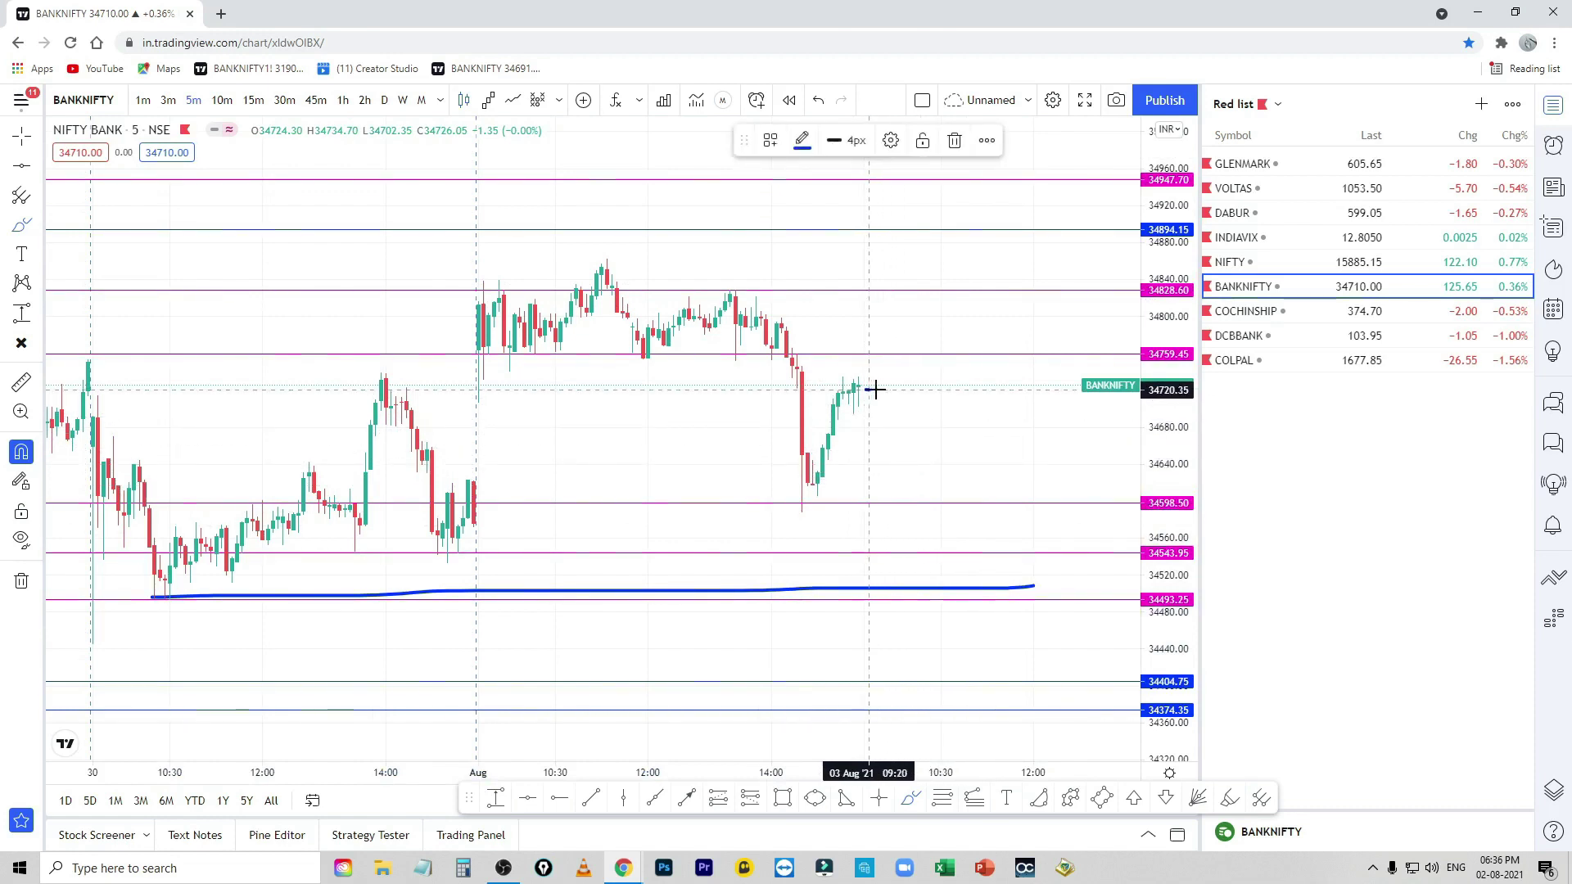
click(953, 140)
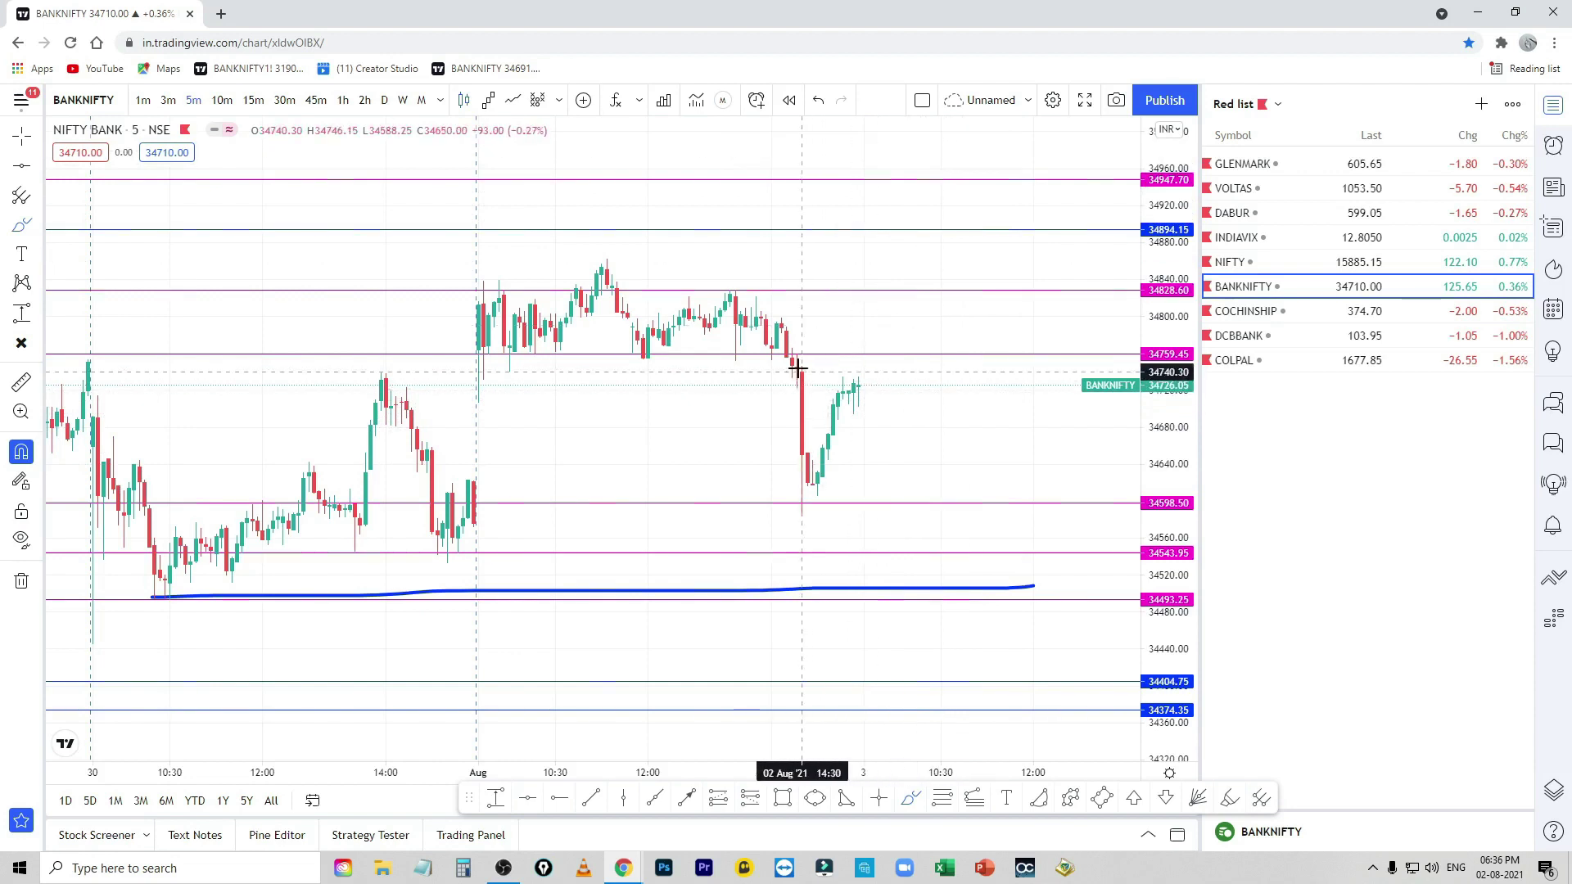
Step: Brush a resistance line along the 34759.45 level and a falling path from the last candle, then remove the path
drag(785, 332, 1014, 352)
mouse_move(869, 375)
mouse_down()
mouse_move(898, 387)
mouse_move(905, 614)
mouse_up()
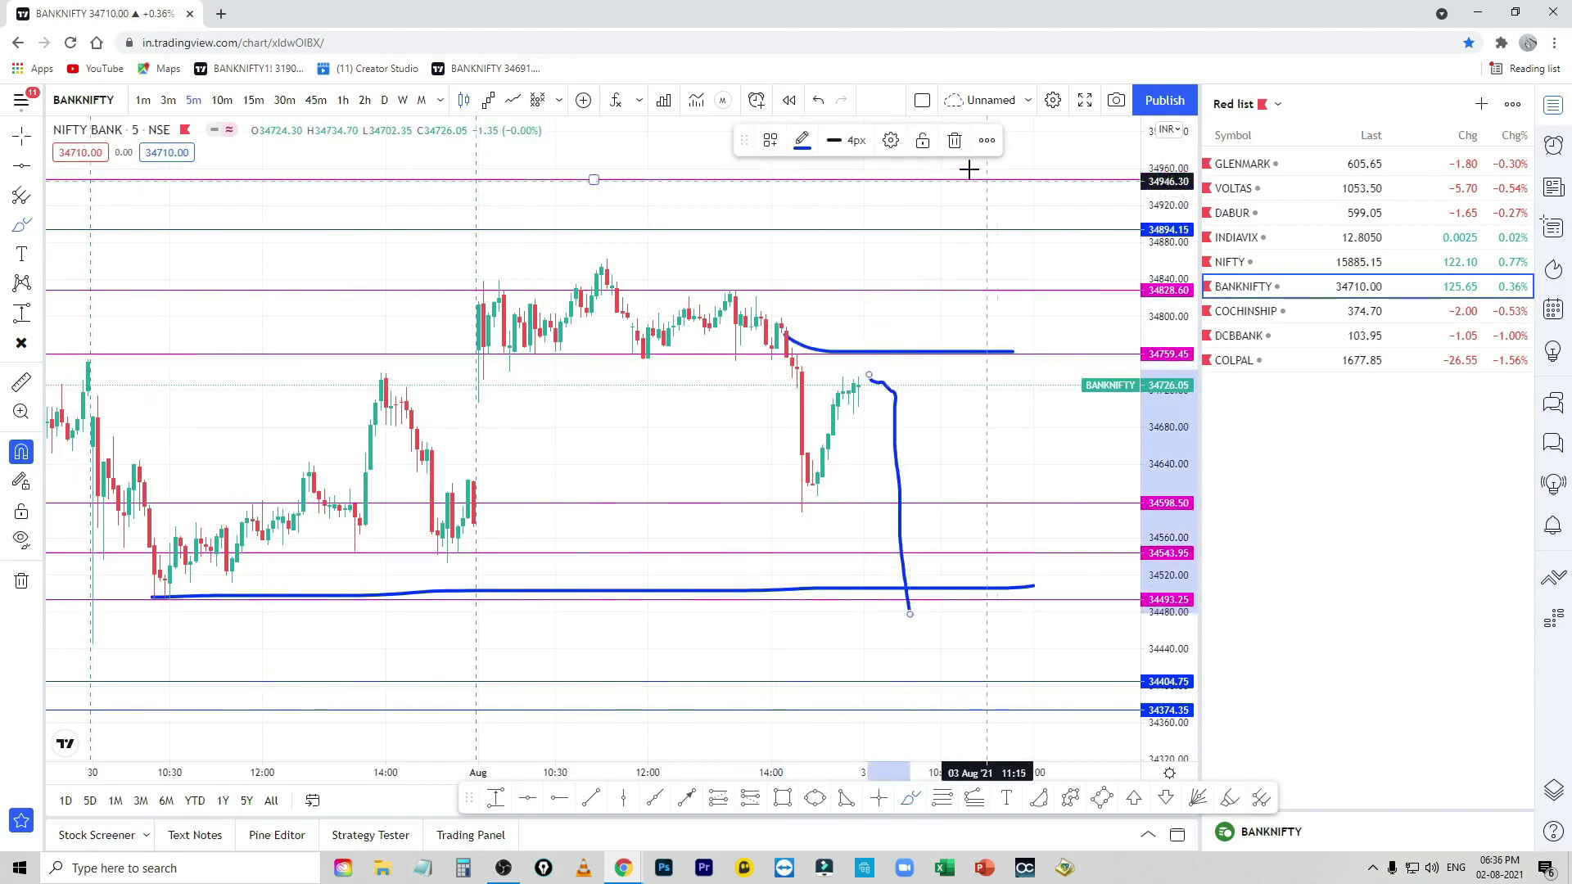
click(953, 140)
Step: Delete the brushed lines along the 34493.25 and 34759.45 levels
click(22, 137)
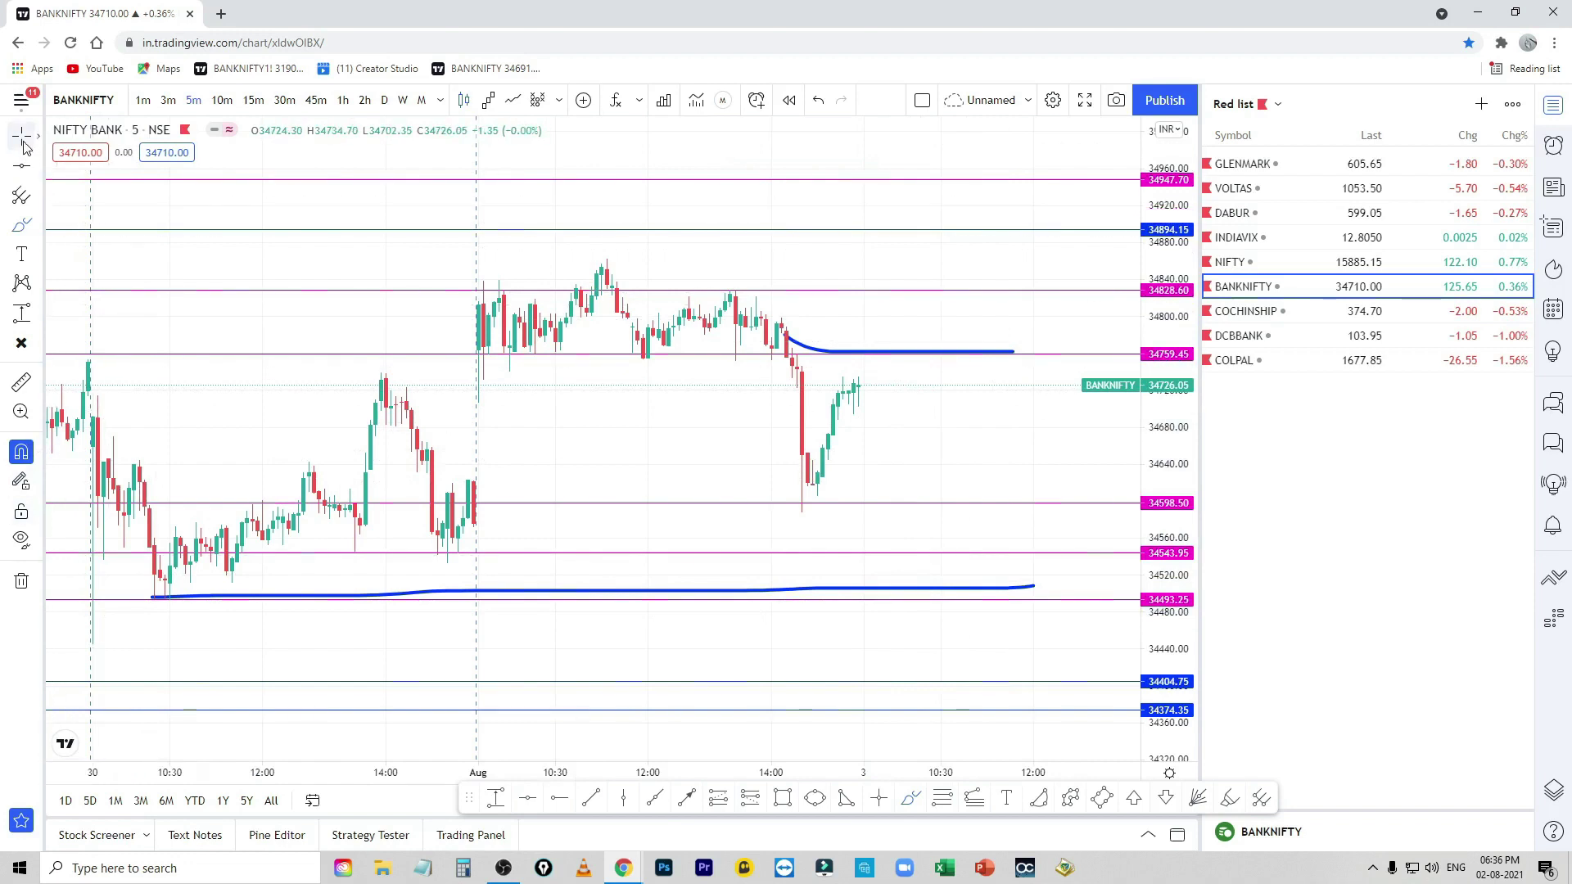
click(272, 596)
key(Delete)
click(807, 347)
key(Delete)
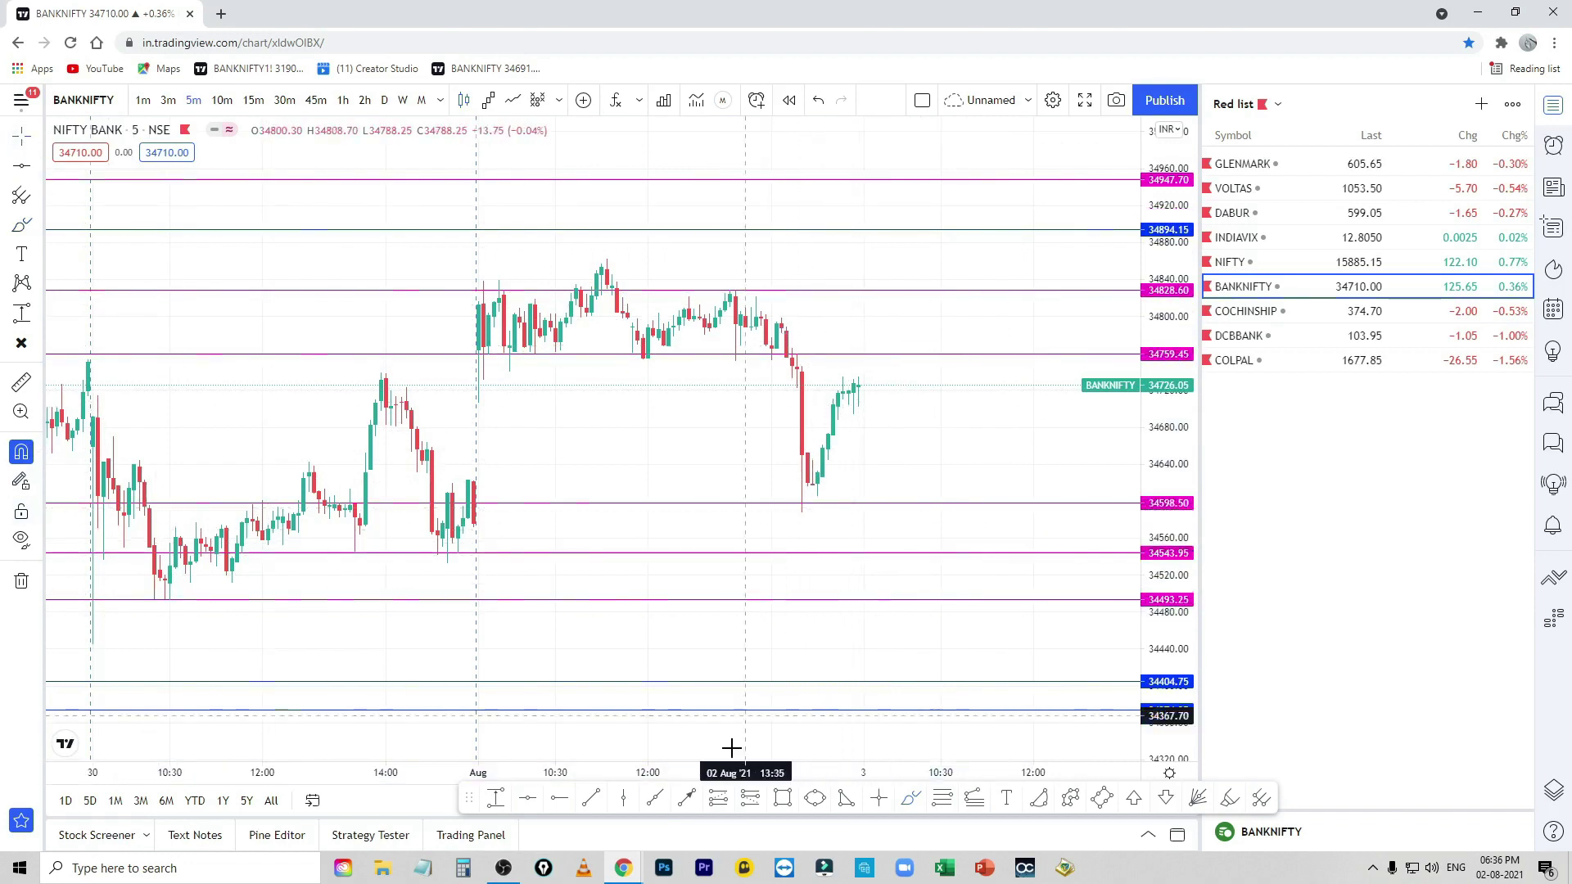
Step: Brush a rising path from the last candle up past the 34894.15 level, then remove it
click(912, 800)
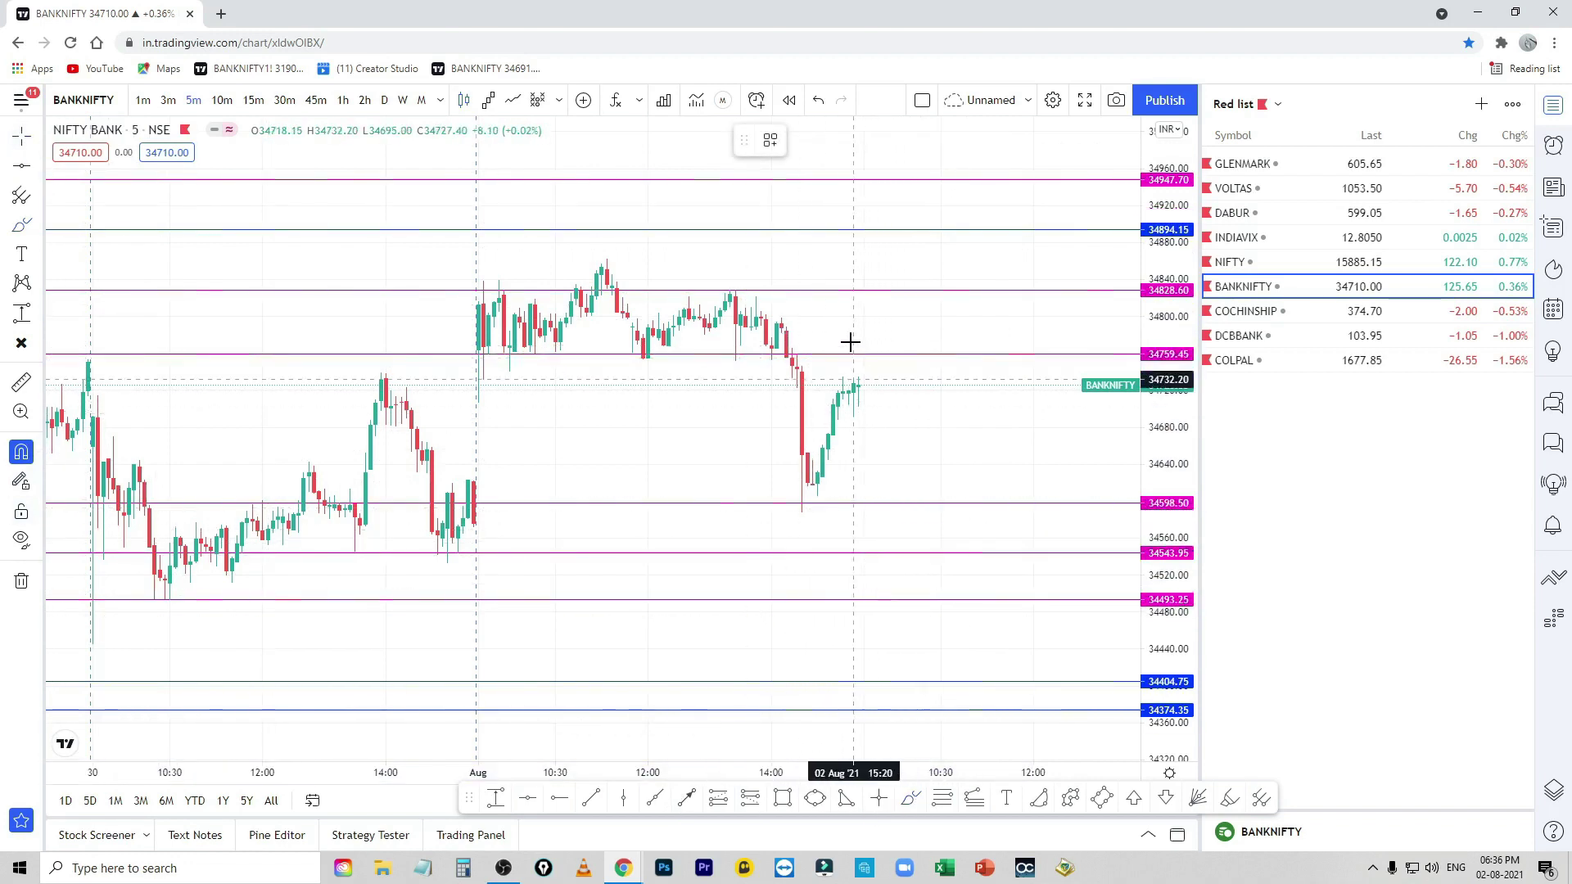
mouse_move(849, 344)
mouse_down()
mouse_move(950, 311)
mouse_move(1013, 209)
mouse_up()
click(953, 141)
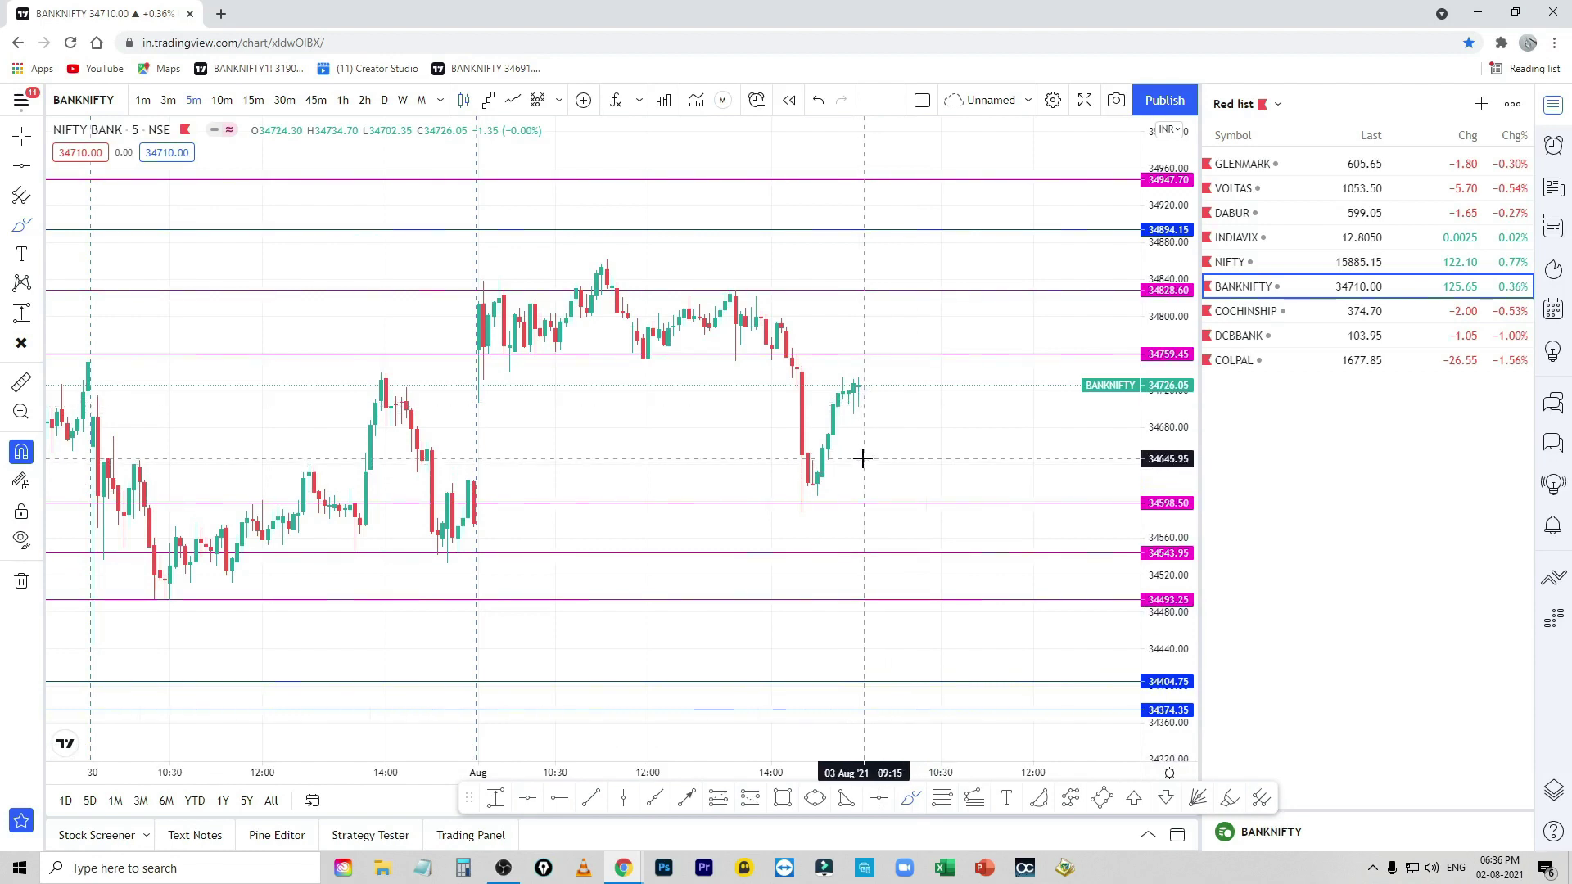
Step: Brush a support line along the 34598.50 level and a path that consolidates there and falls to about 34419
drag(780, 502, 992, 509)
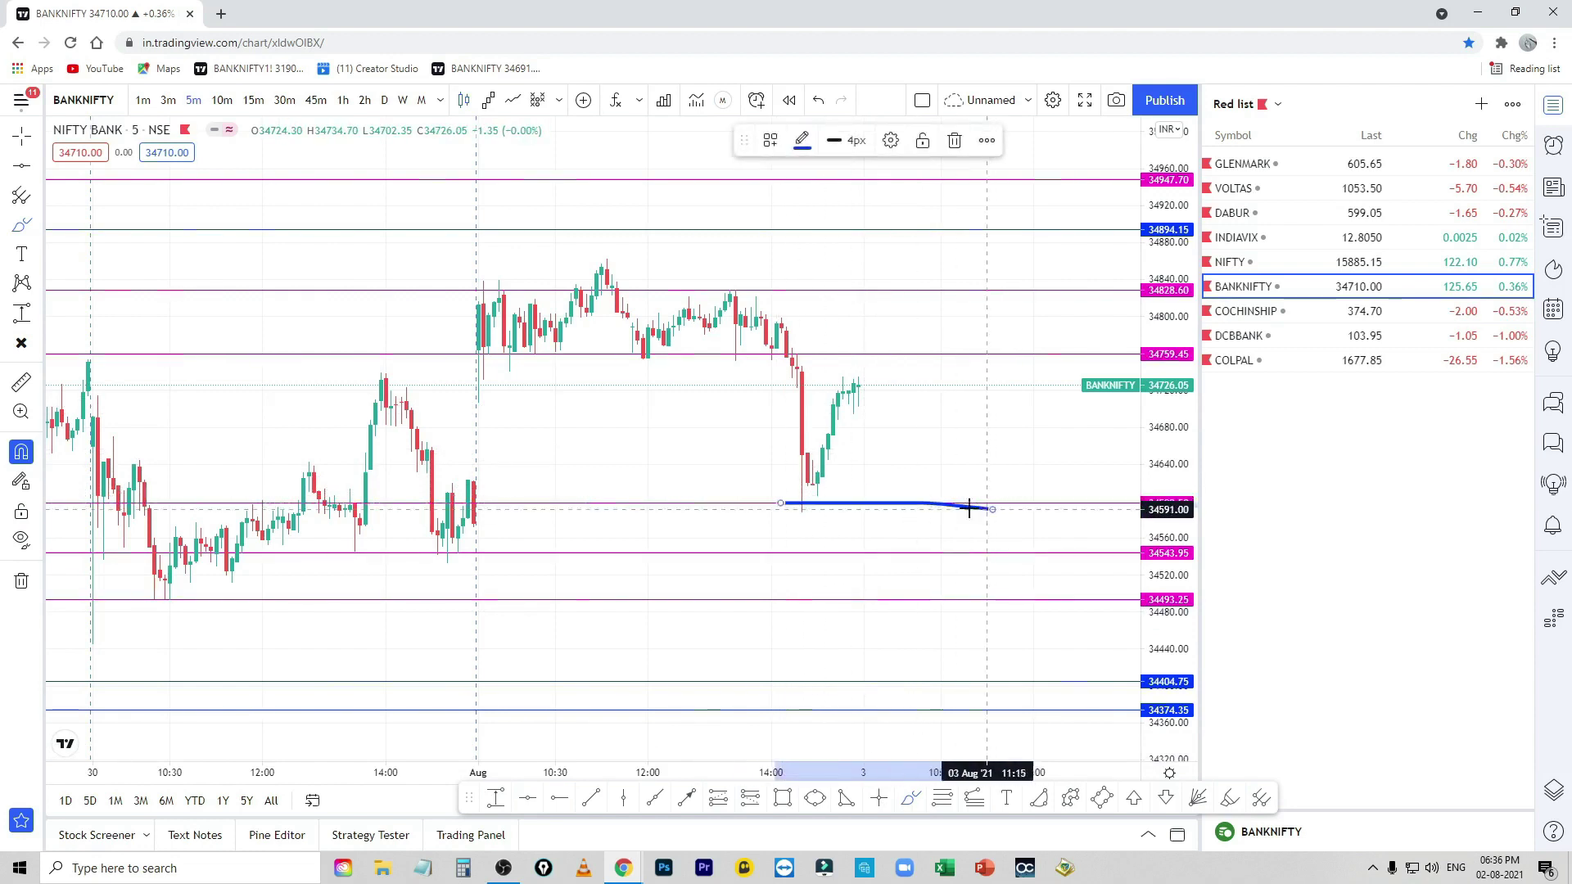
mouse_move(878, 465)
mouse_down()
mouse_move(876, 503)
mouse_move(899, 490)
mouse_move(925, 517)
mouse_move(929, 667)
mouse_up()
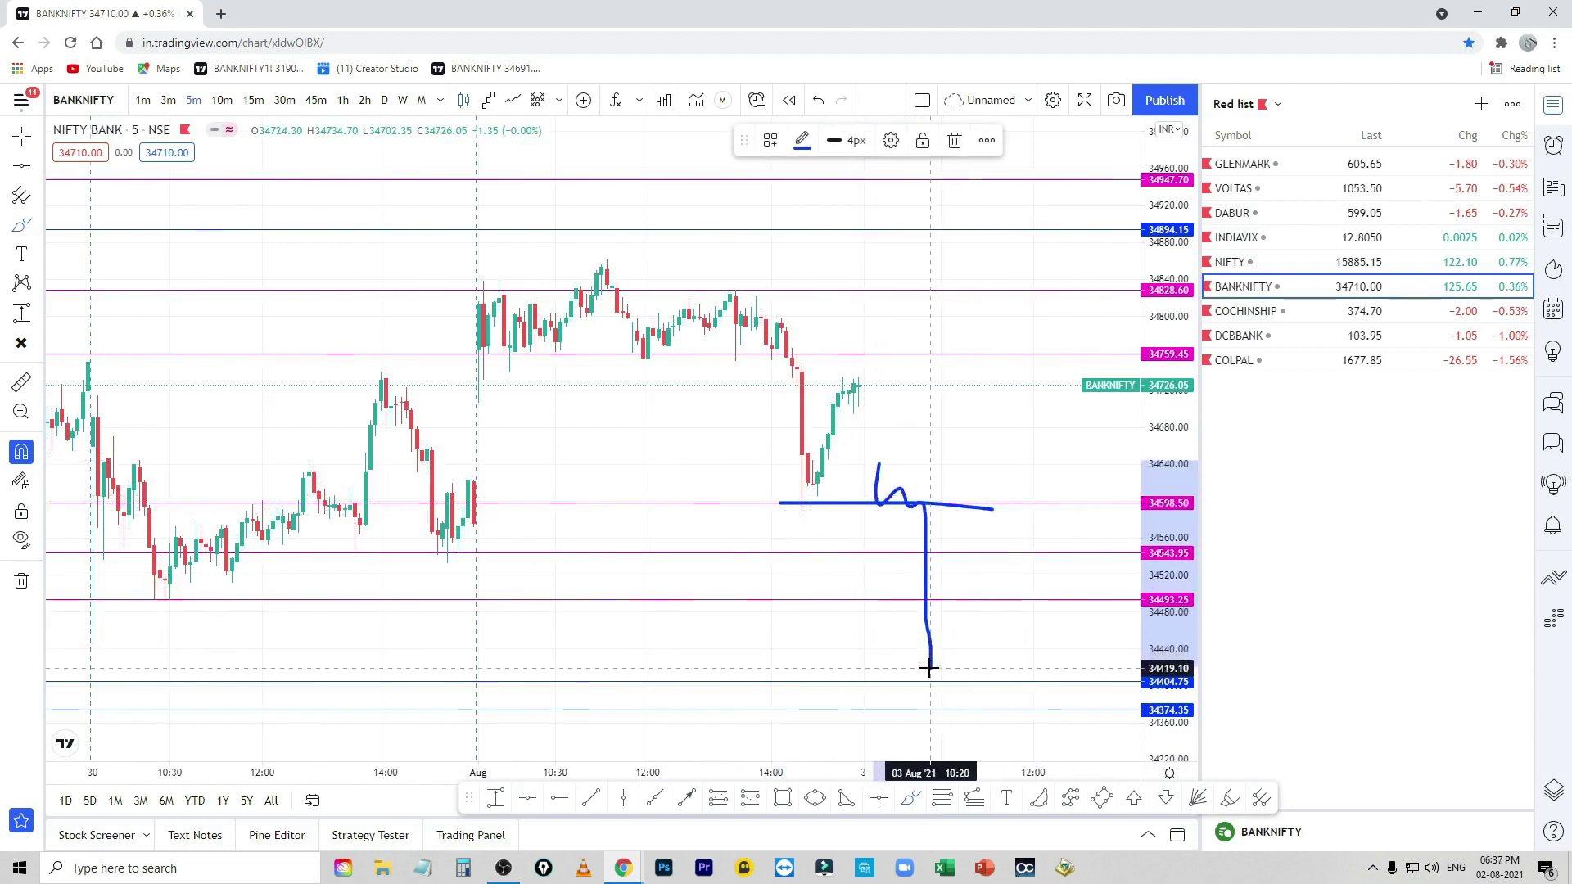
Step: Brush range lines along the 34493.25 and 34759.45 levels, with a sideways path breaking out above the upper one
mouse_move(153, 592)
mouse_down()
mouse_move(537, 611)
mouse_move(832, 597)
mouse_up()
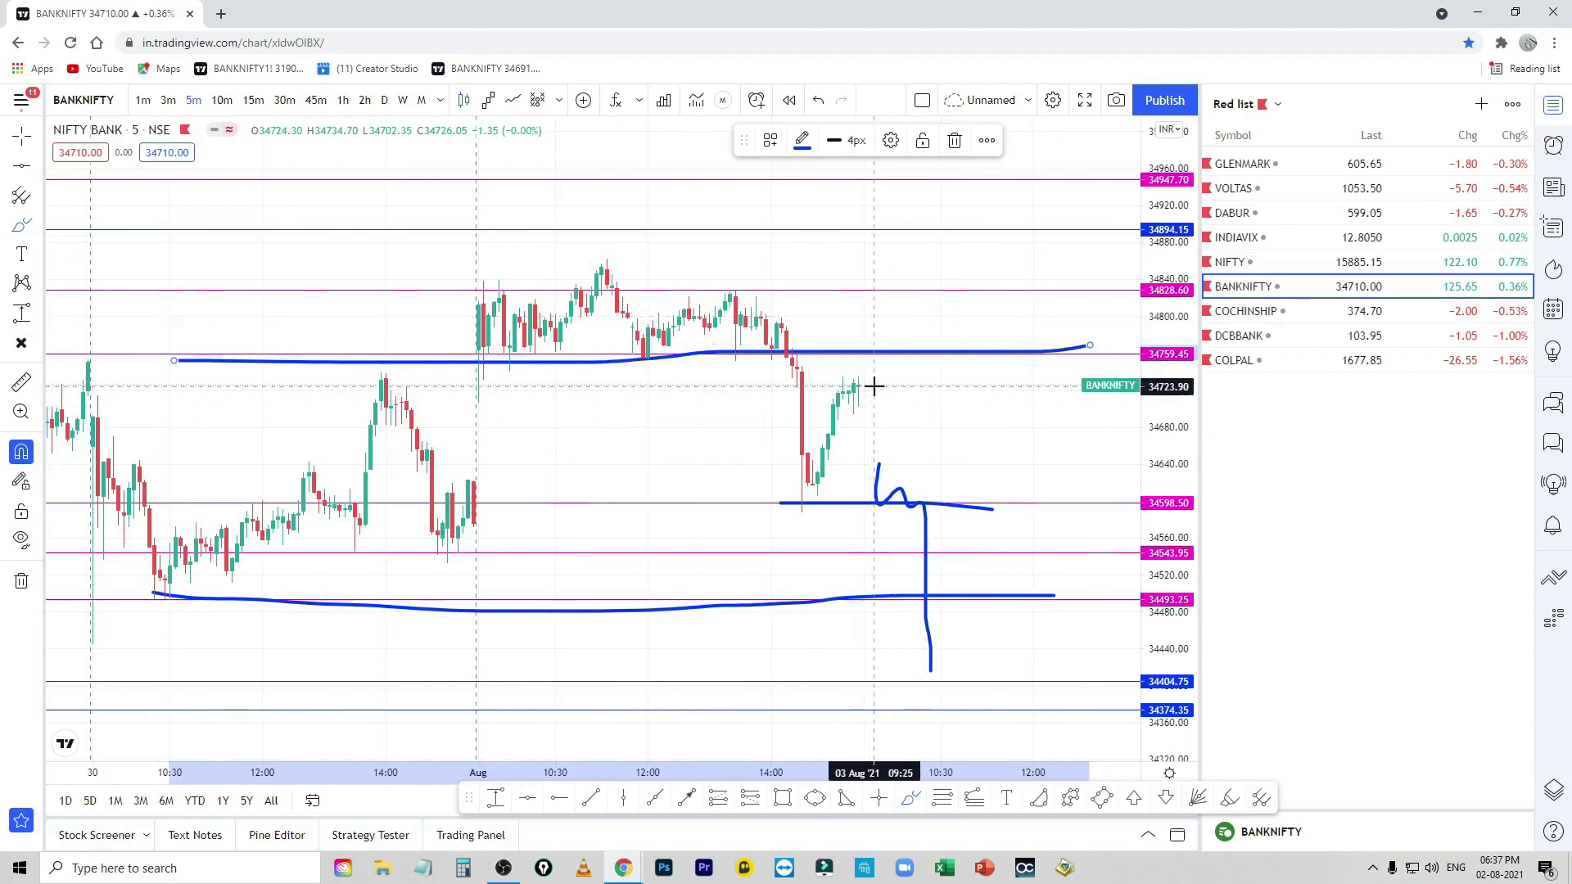
mouse_move(874, 383)
mouse_down()
mouse_move(884, 361)
mouse_move(1011, 386)
mouse_move(1055, 250)
mouse_up()
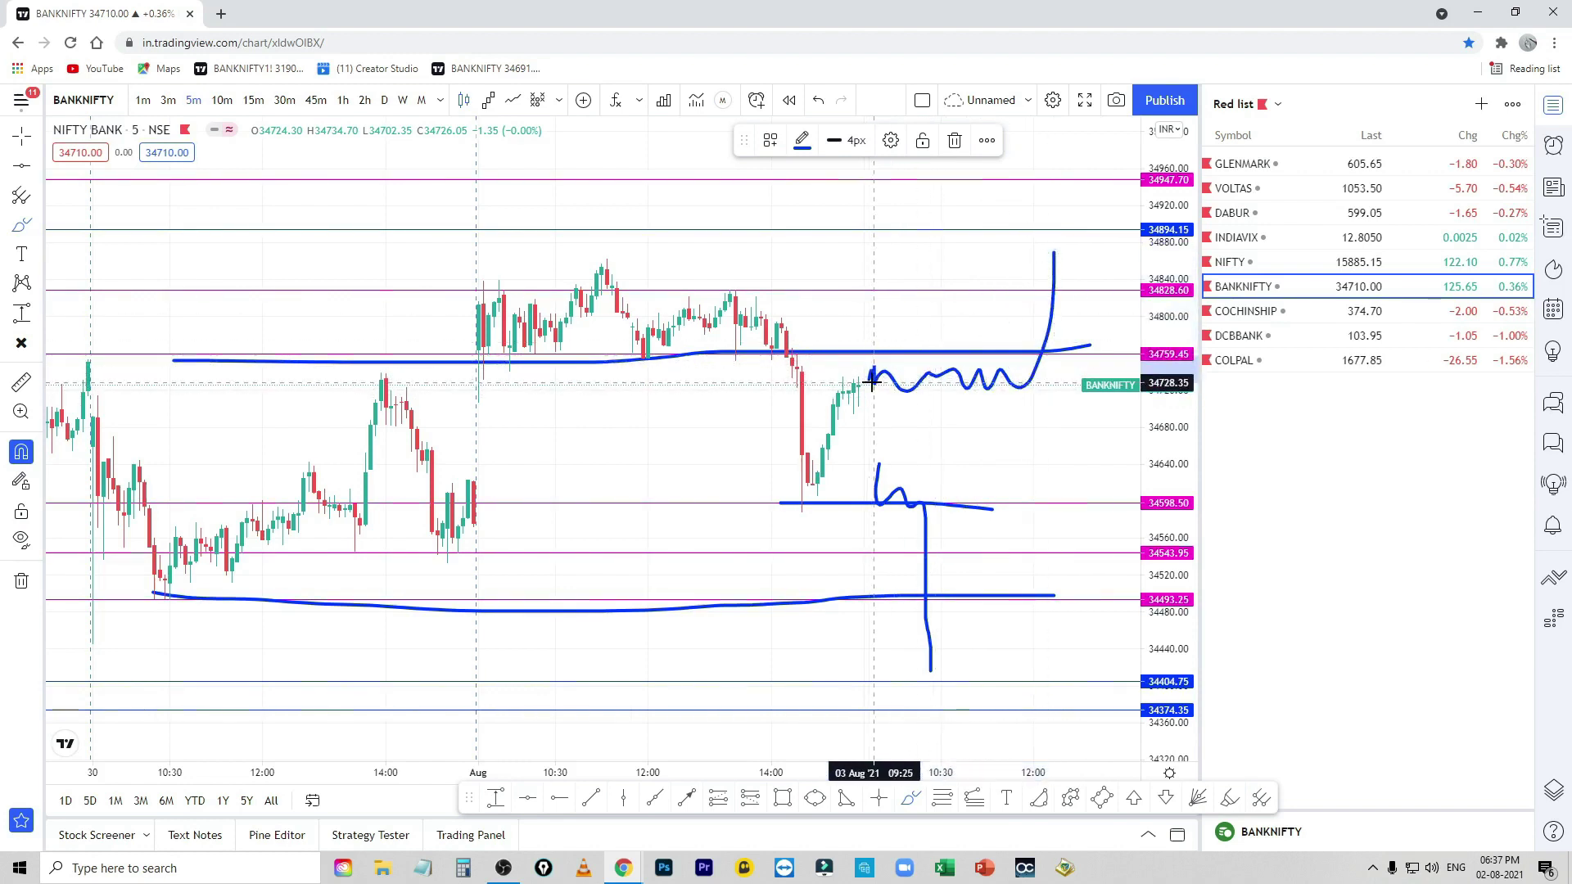
Step: Brush a falling path from the last candle to the 34598.50 level, then delete it and the sideways breakout path
drag(870, 381, 921, 504)
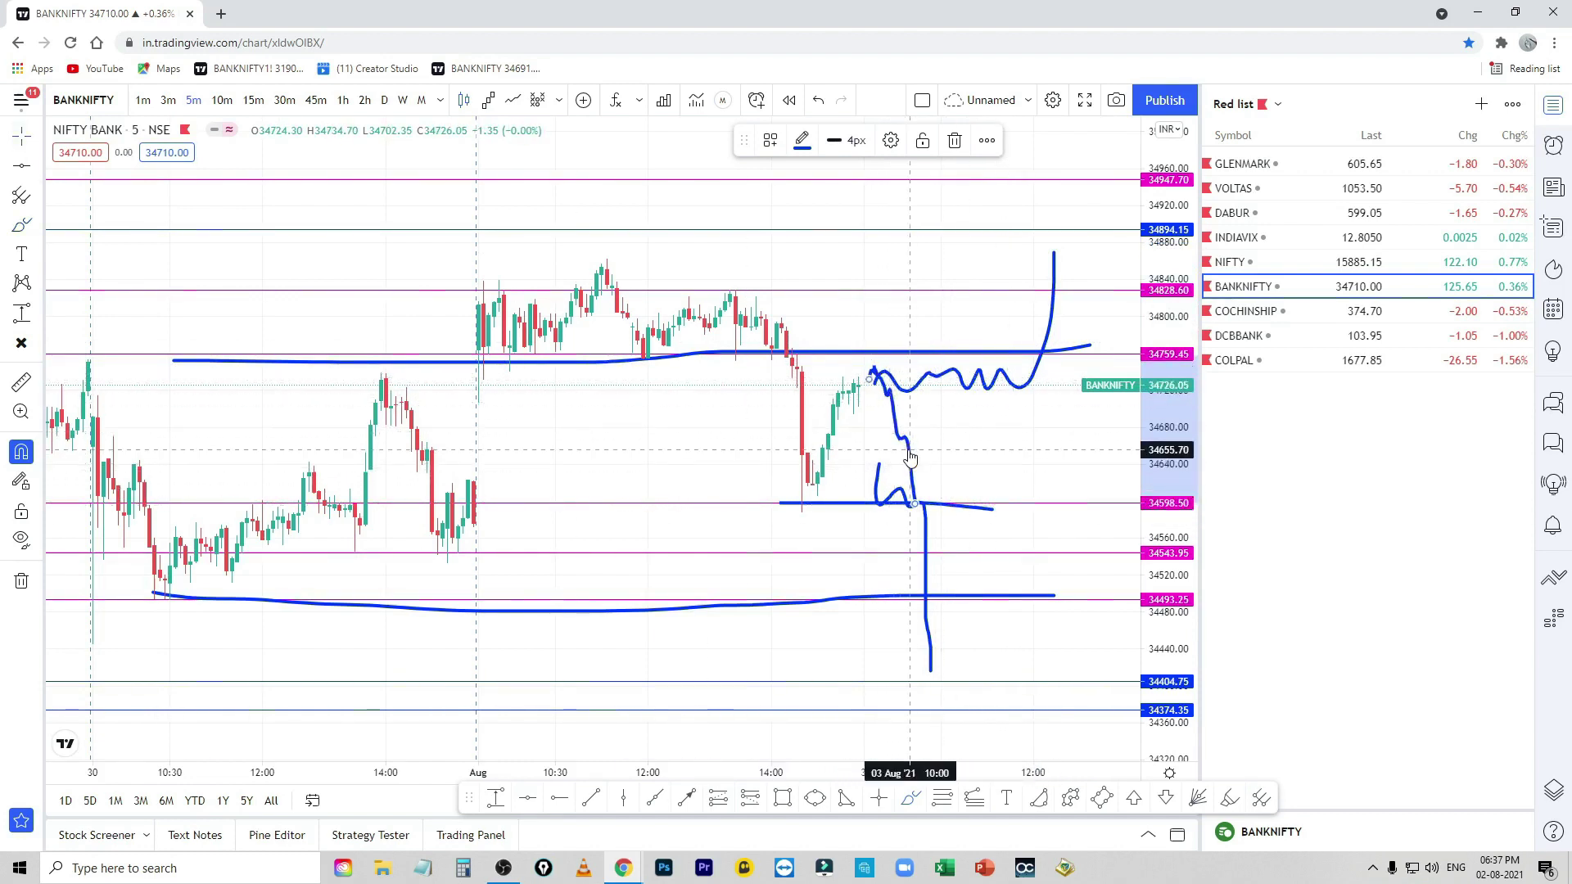
key(Delete)
click(914, 389)
key(Delete)
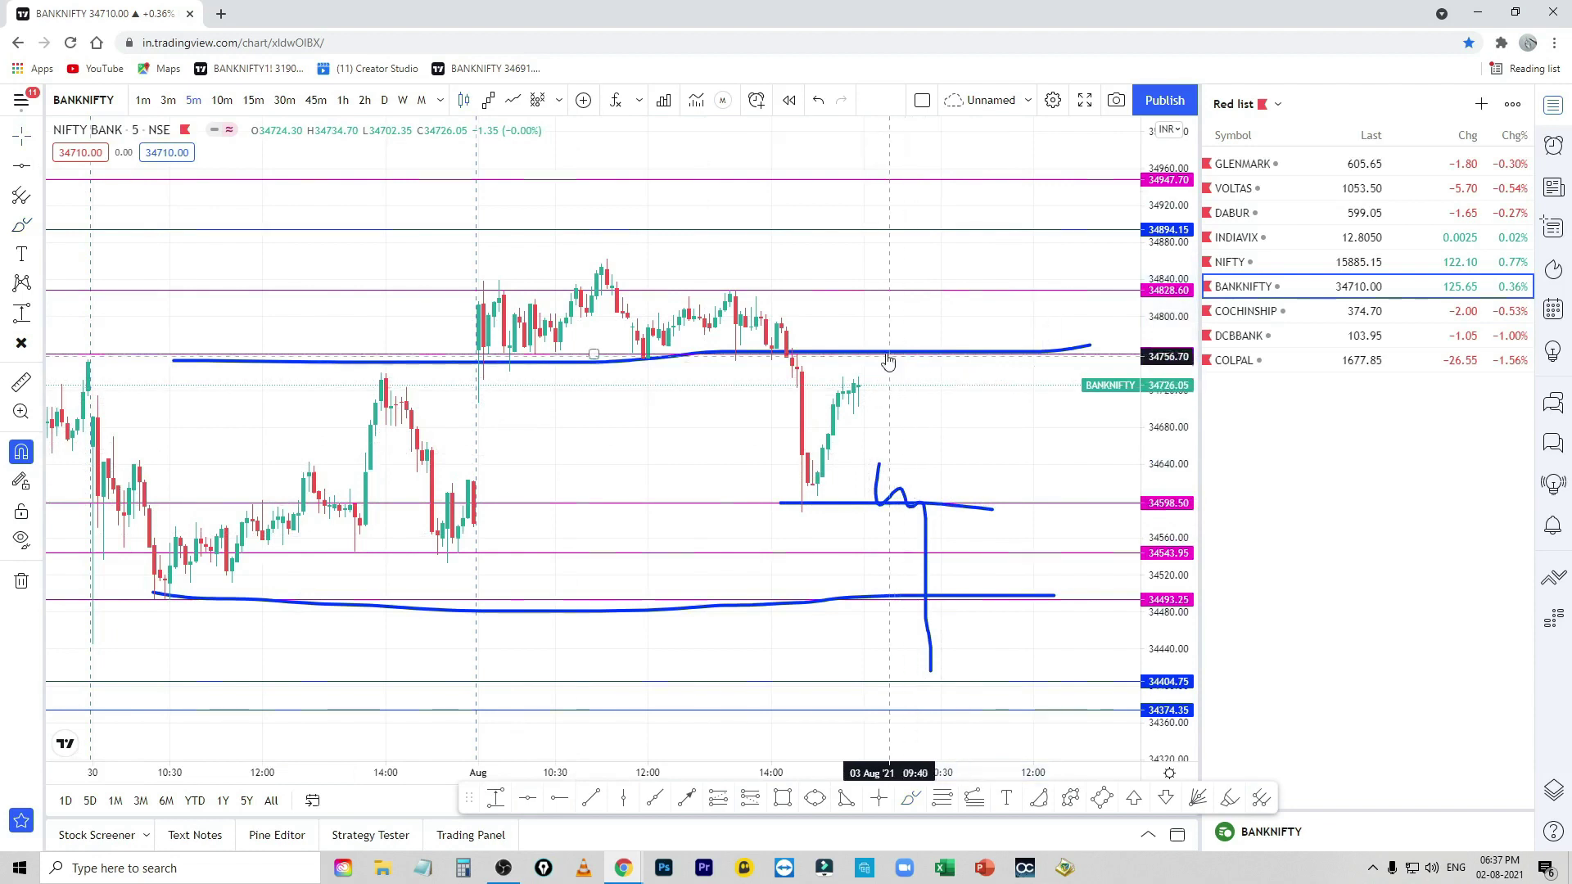
Step: Delete the remaining brushed range lines, support line and breakdown path from the BANKNIFTY chart
click(889, 354)
key(Delete)
key(Delete)
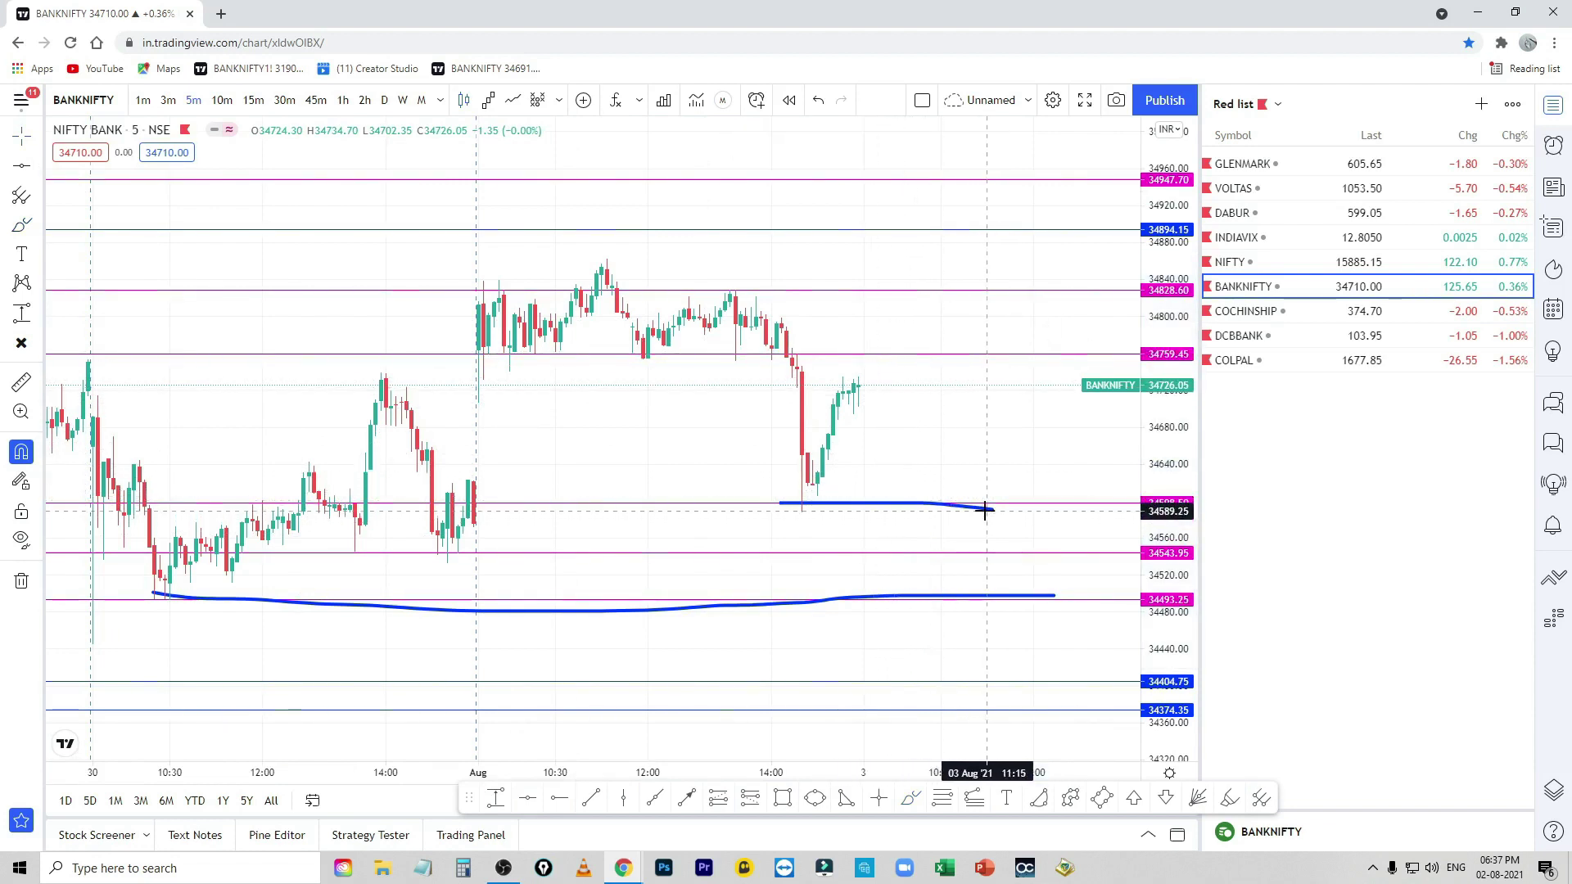
key(Delete)
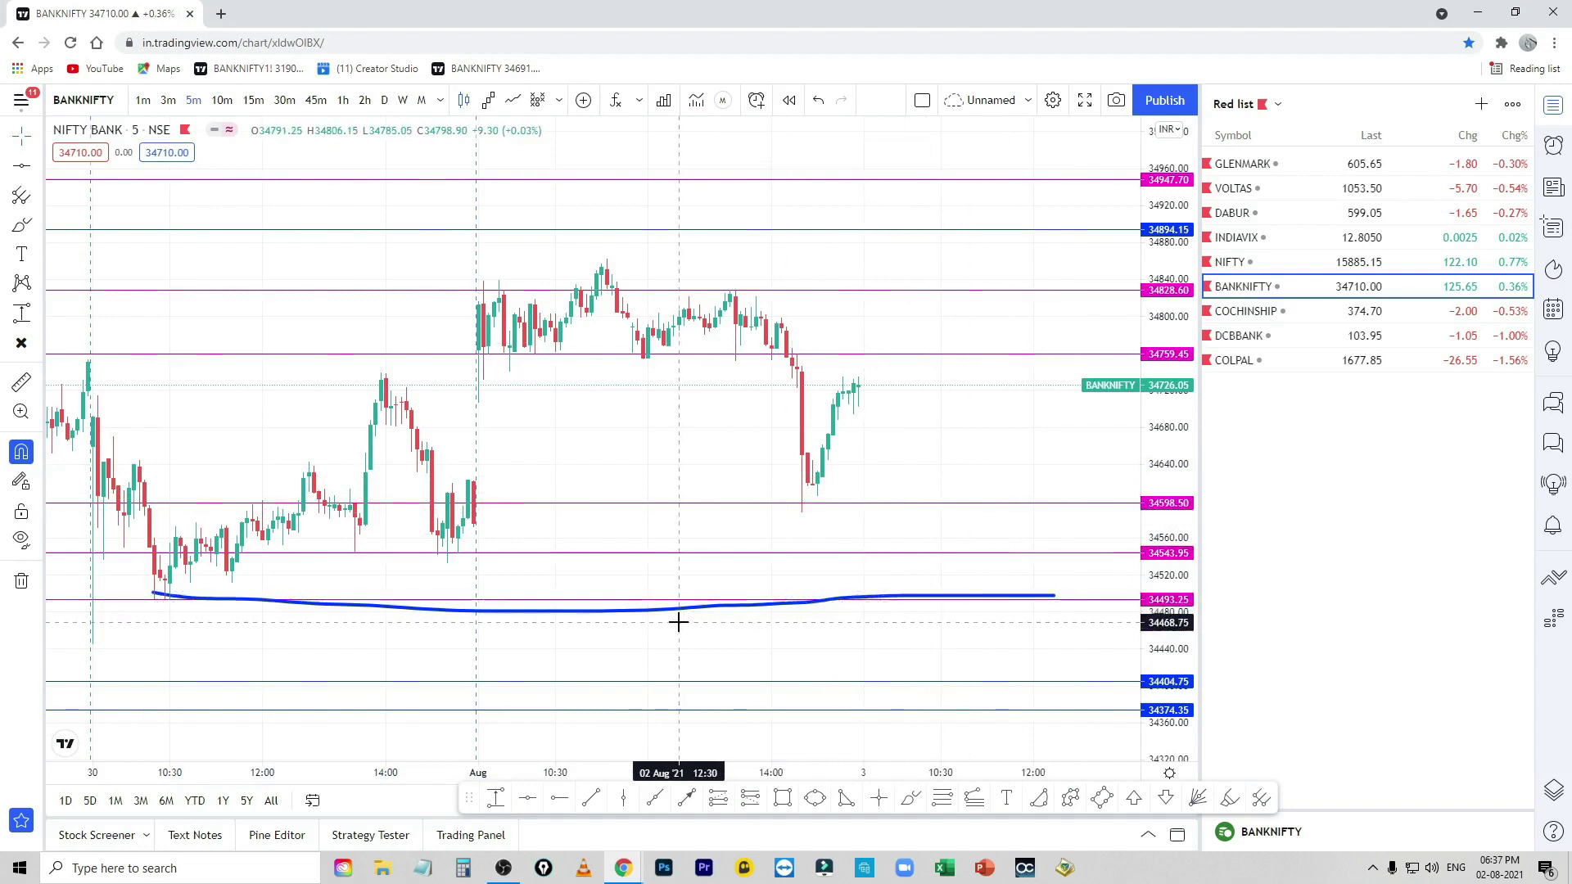
click(727, 605)
key(Delete)
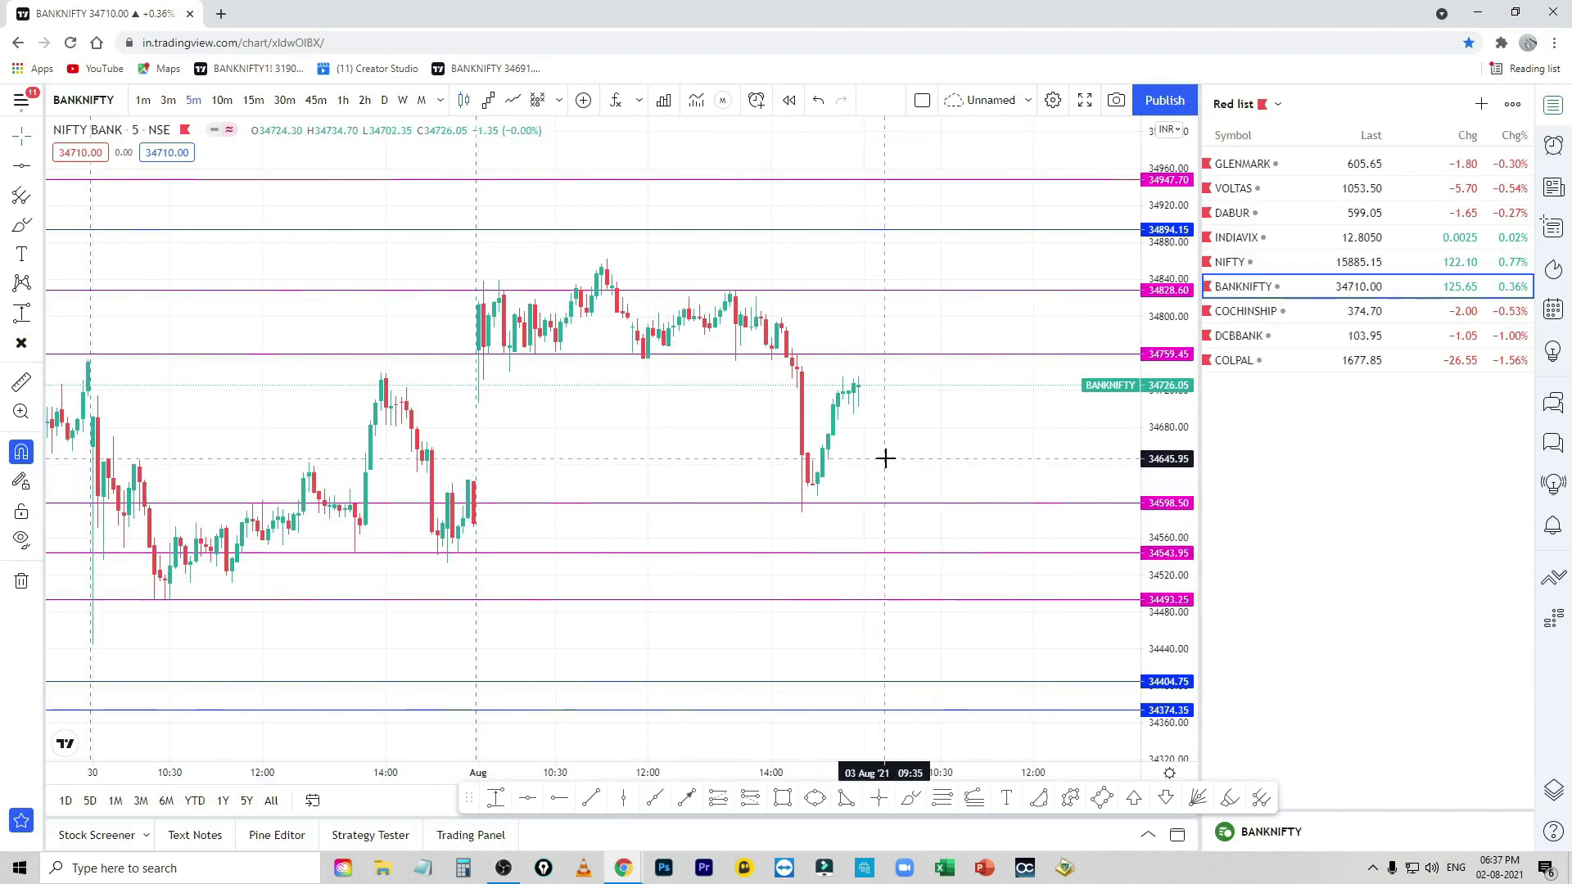
drag(887, 455, 768, 368)
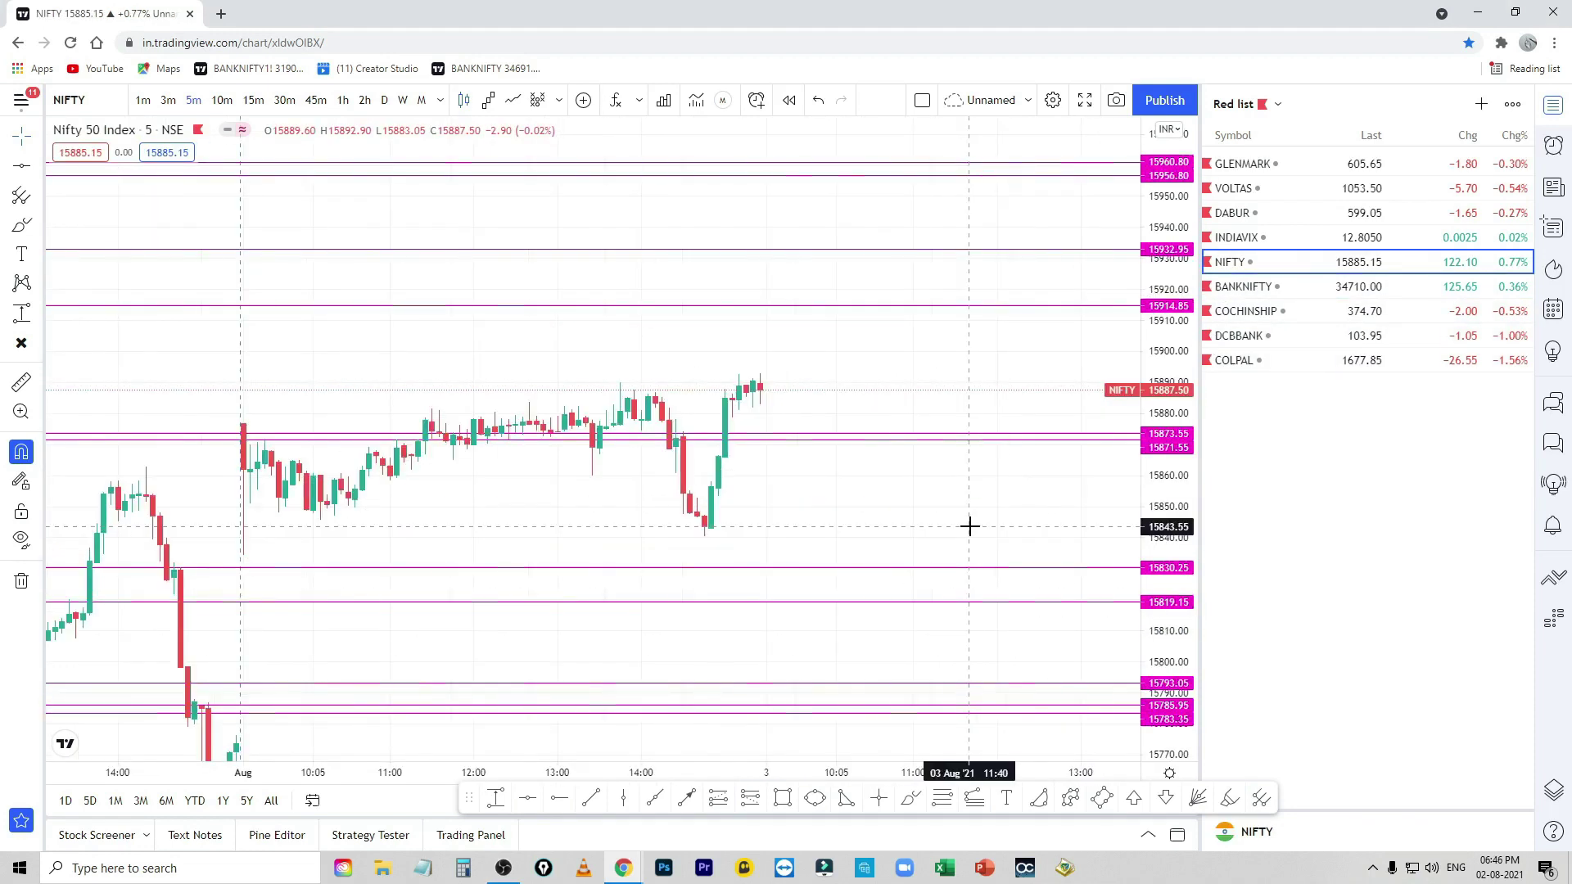
Step: Brush a rising path above the 15914.85 level after the last NIFTY candle, then remove it
drag(969, 526, 927, 509)
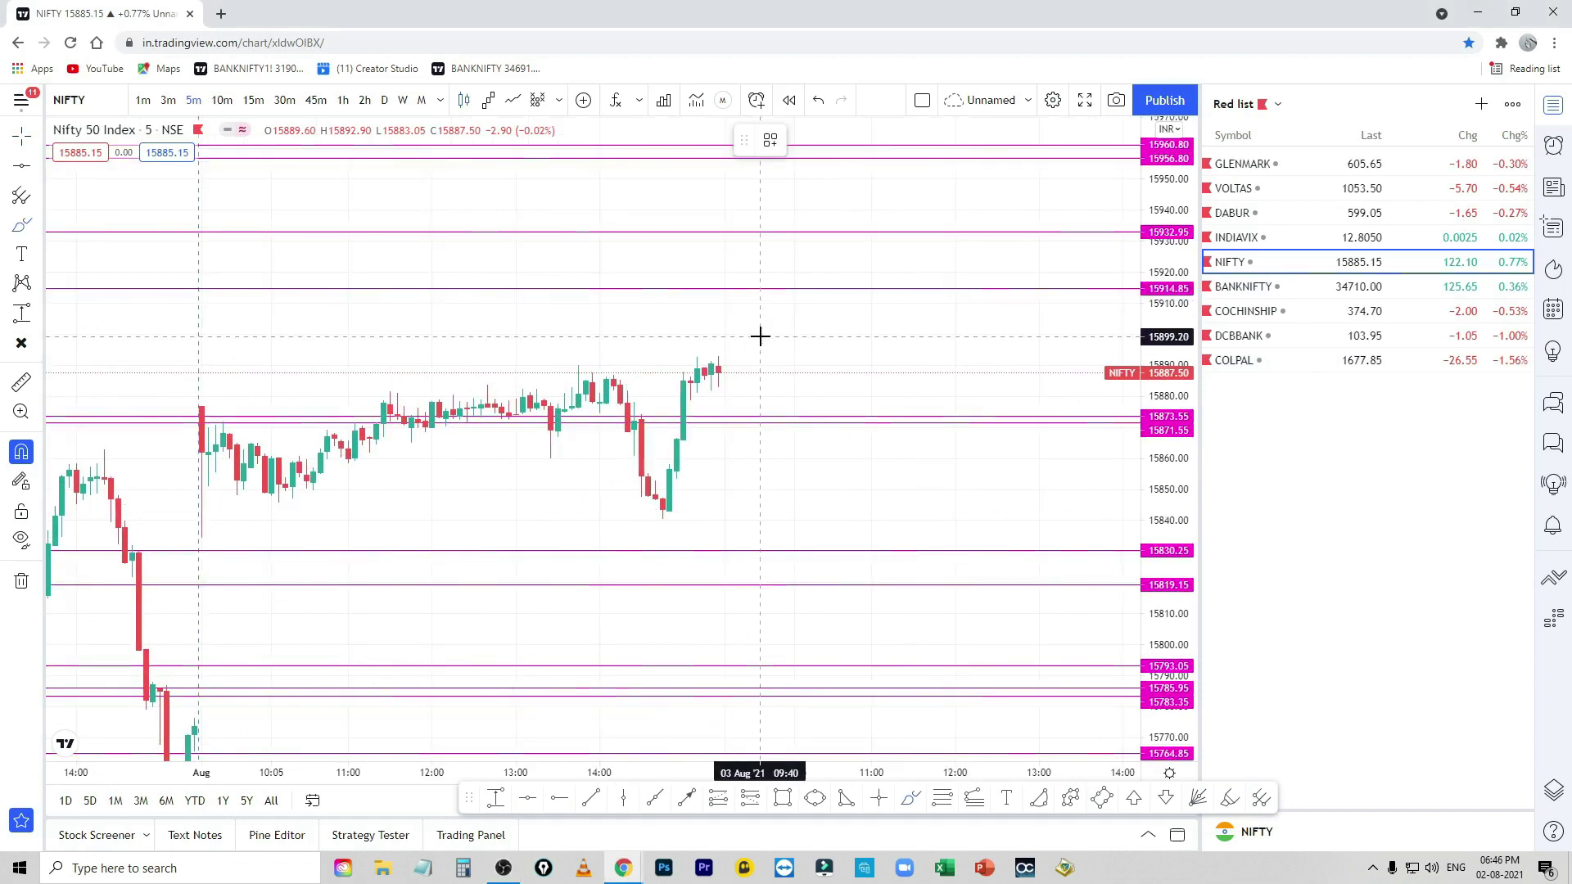
mouse_move(744, 284)
mouse_down()
mouse_move(785, 280)
mouse_move(803, 256)
mouse_move(859, 270)
mouse_move(929, 205)
mouse_up()
click(955, 140)
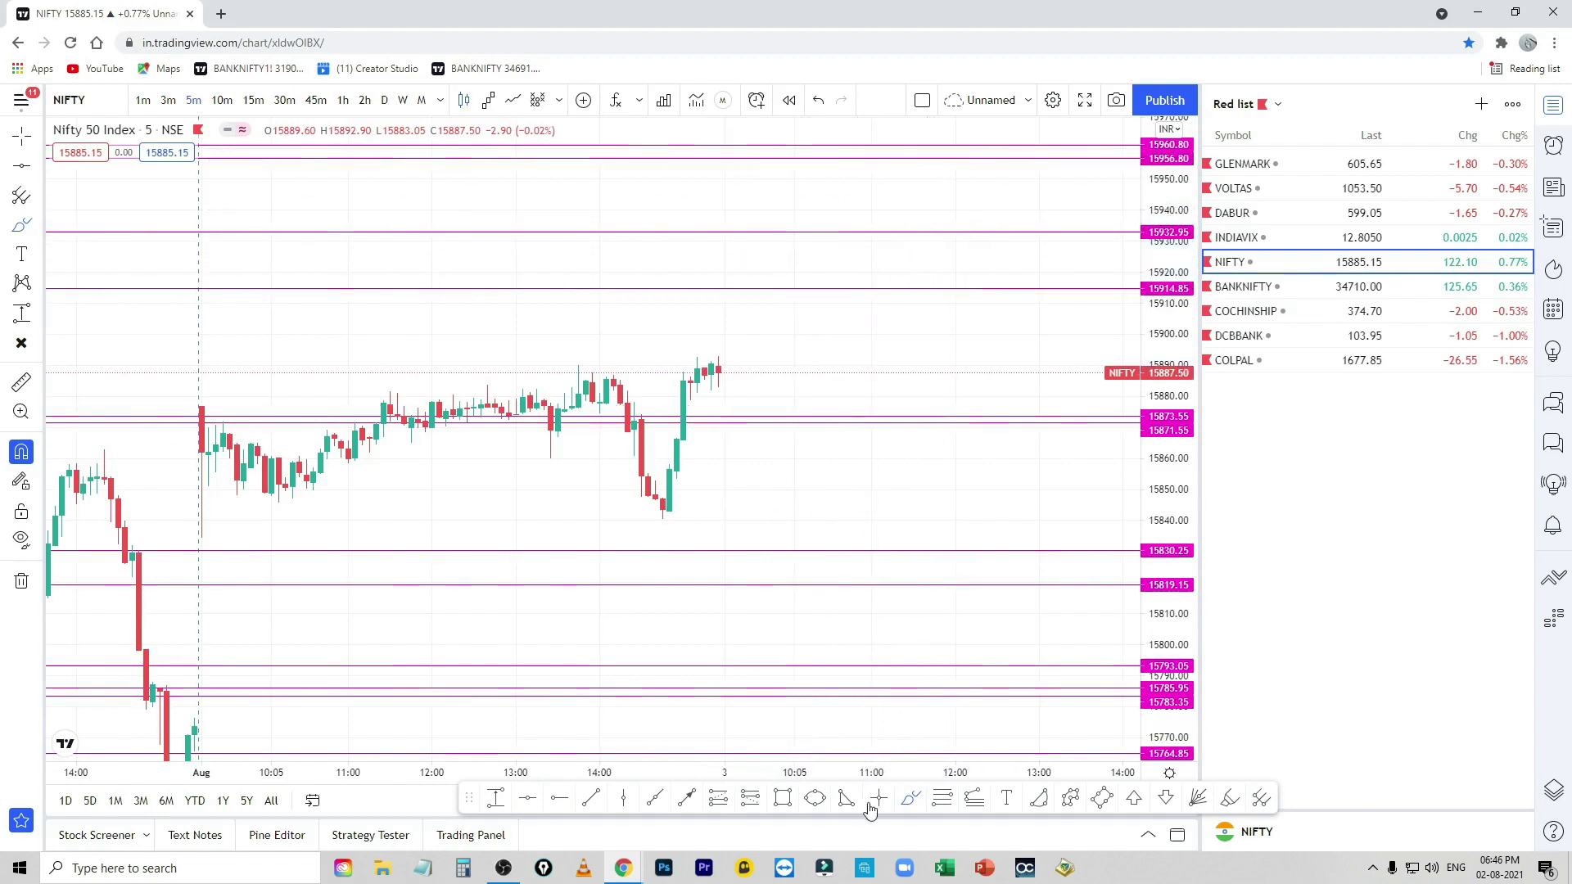
Step: Brush a gap-up path on NIFTY that starts above 15932.95, falls to about 15893 and rebounds to the 15914.85 level
click(908, 792)
mouse_move(728, 218)
mouse_down()
mouse_move(737, 191)
mouse_move(832, 288)
mouse_move(860, 358)
mouse_up()
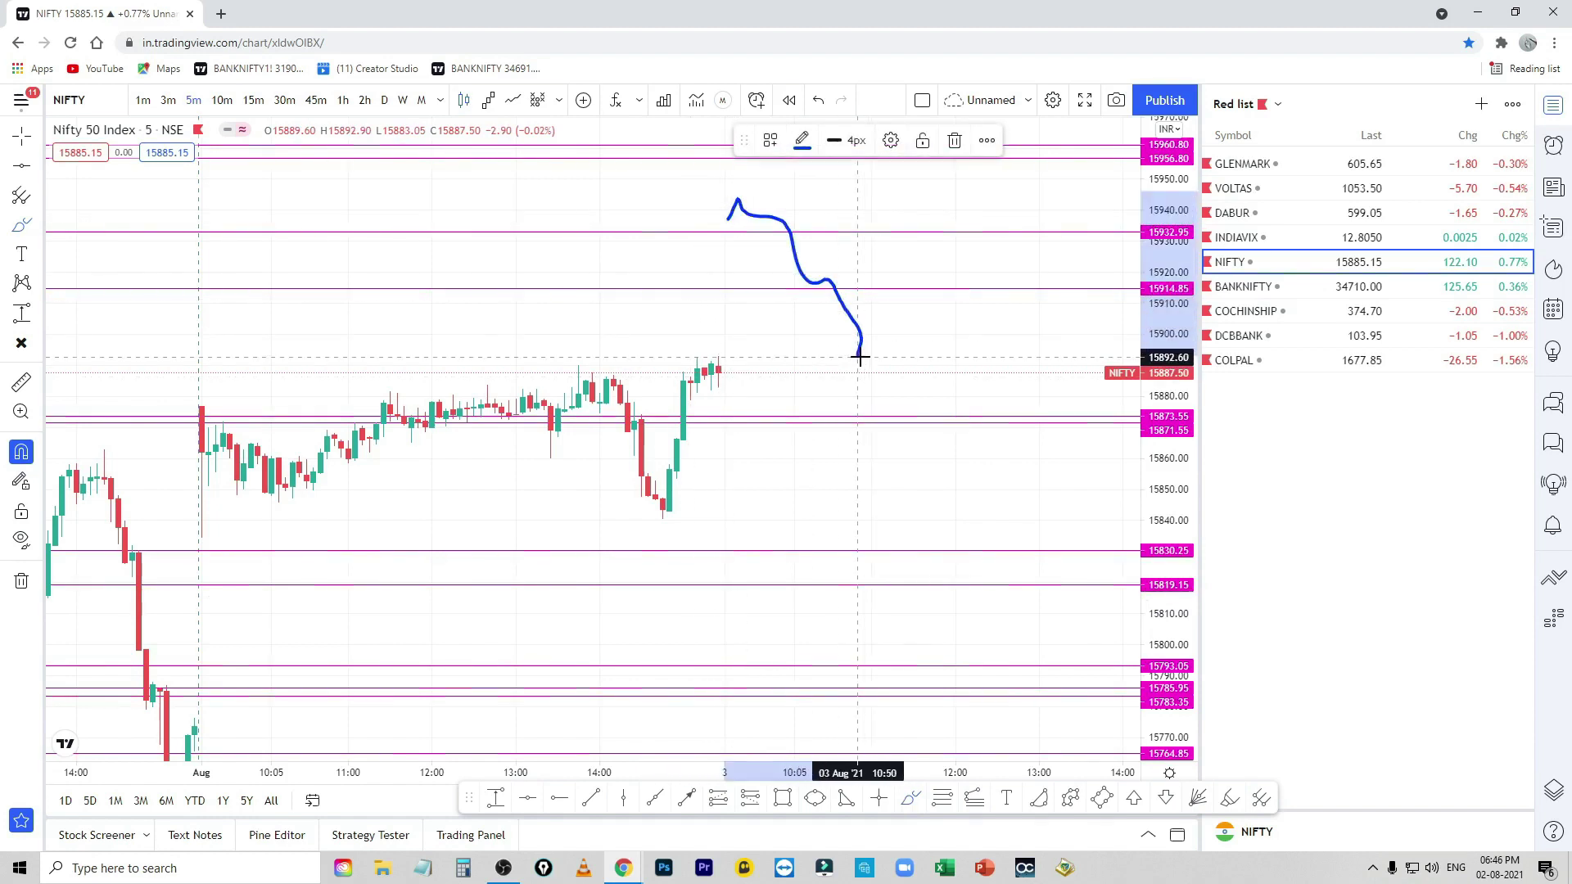
drag(864, 358, 905, 278)
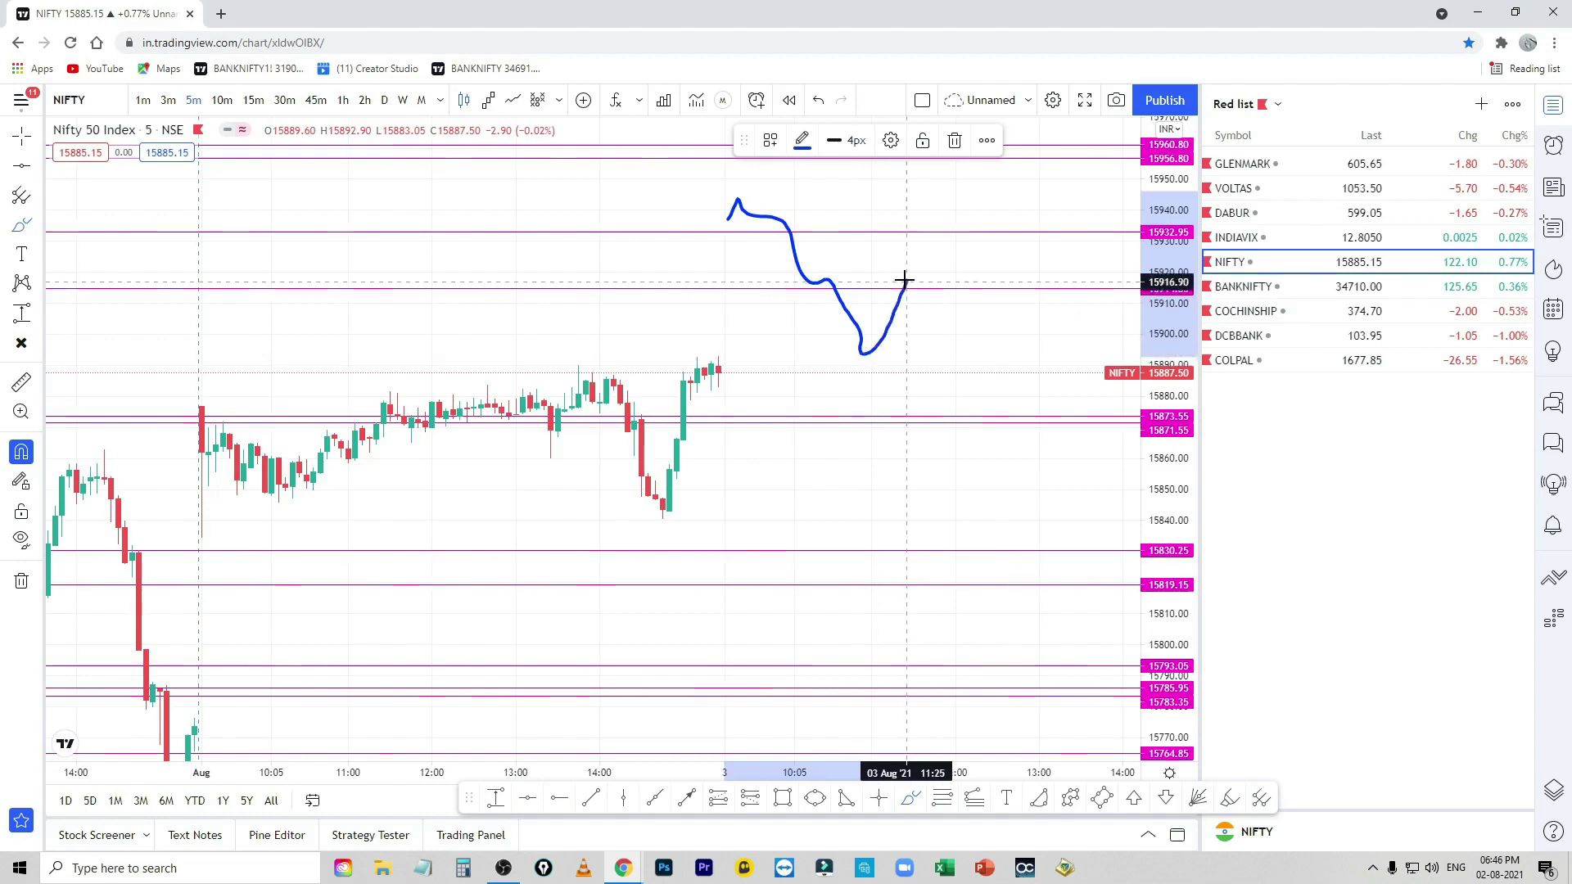
Step: Delete the brushed gap-up path from the NIFTY chart
click(954, 140)
scroll(961, 463, up, 1)
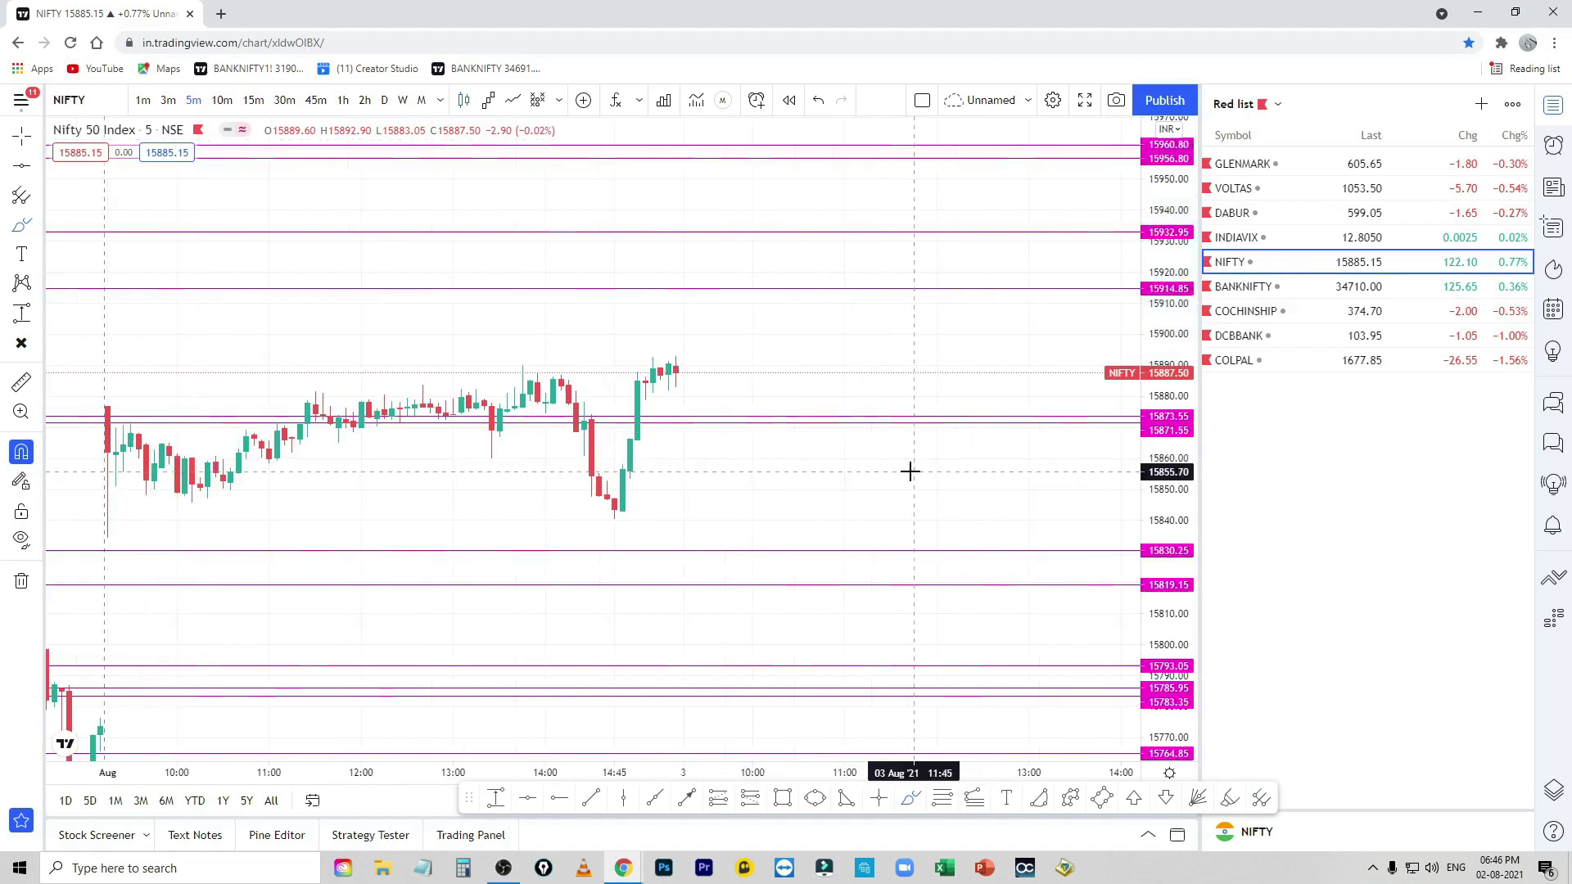
Step: Brush a falling path after the last NIFTY candle from just below 15914.85 to slightly above the 15830.25 level, then remove it
click(911, 805)
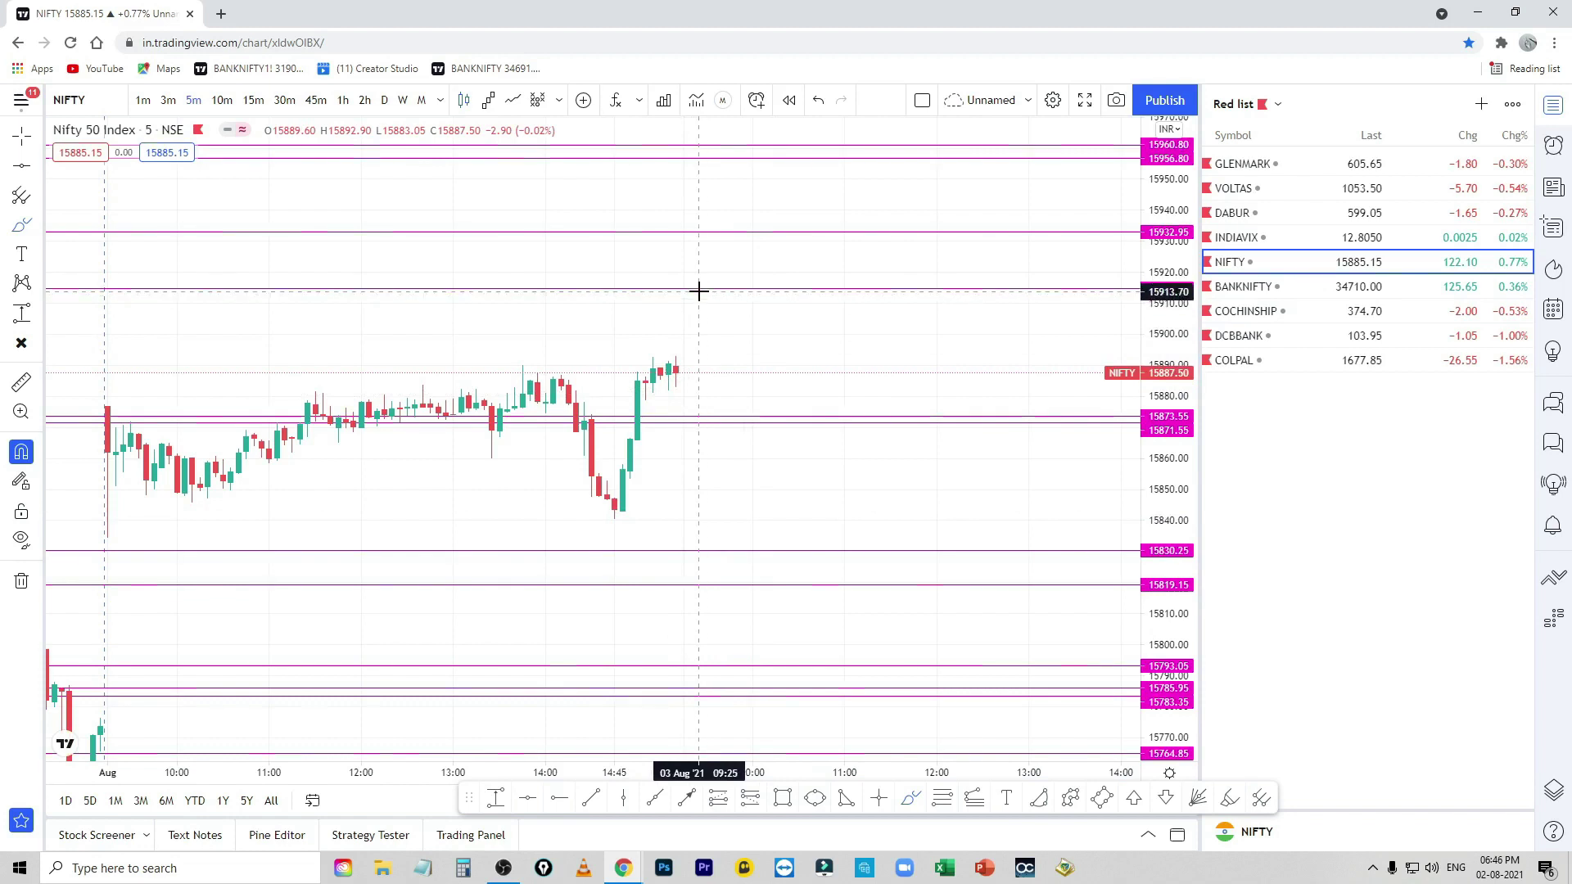
mouse_move(698, 291)
mouse_down()
mouse_move(715, 351)
mouse_move(744, 363)
mouse_up()
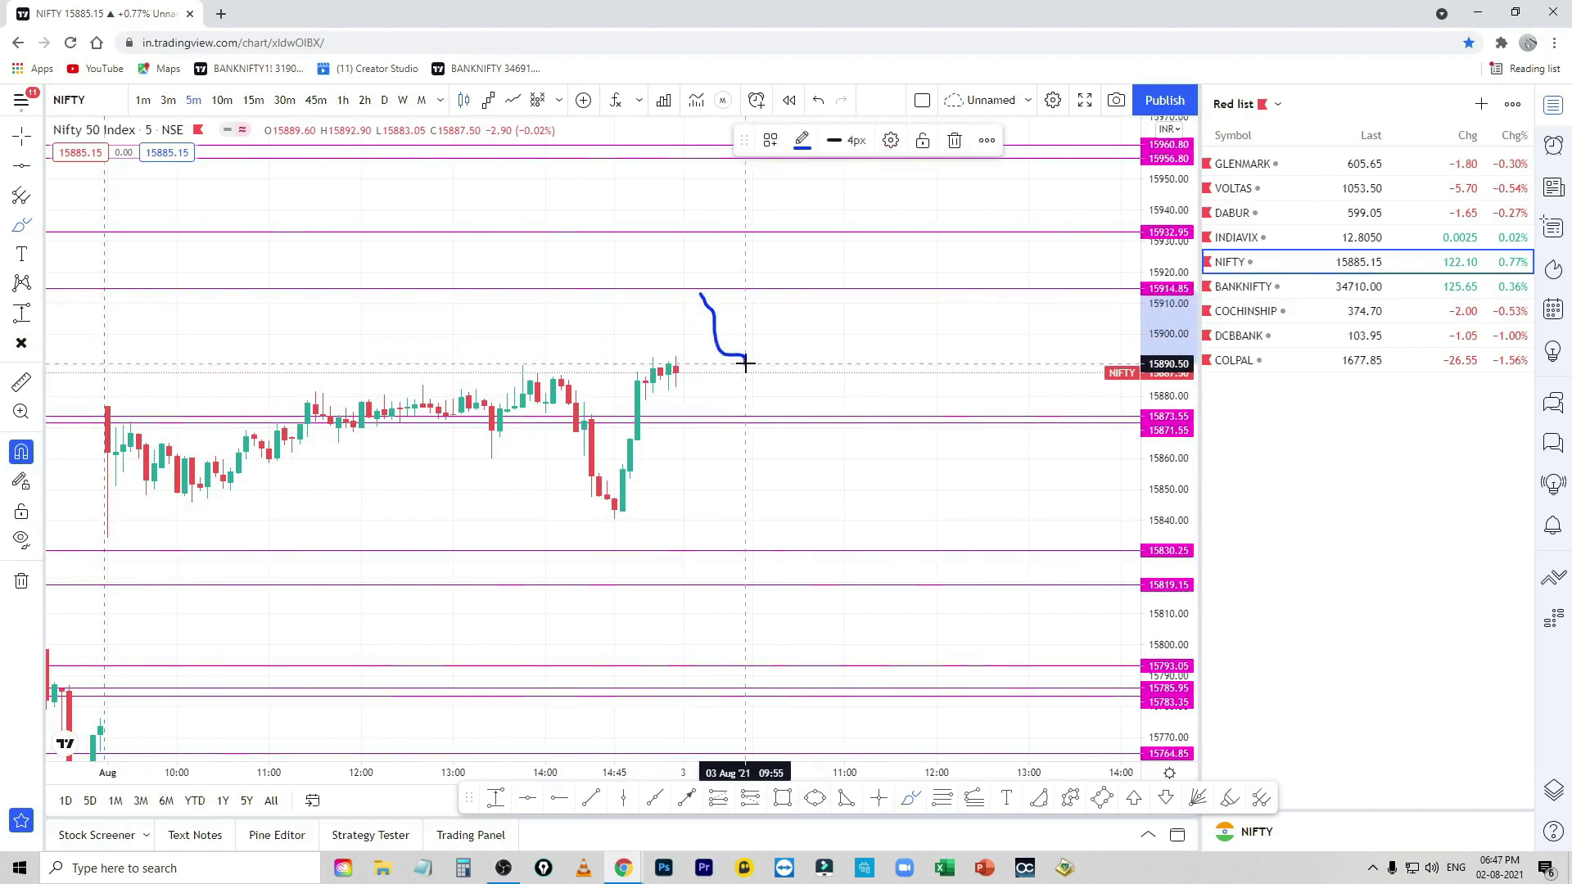
mouse_move(757, 365)
mouse_down()
mouse_move(798, 295)
mouse_move(808, 358)
mouse_move(848, 357)
mouse_move(922, 402)
mouse_move(944, 530)
mouse_up()
click(954, 141)
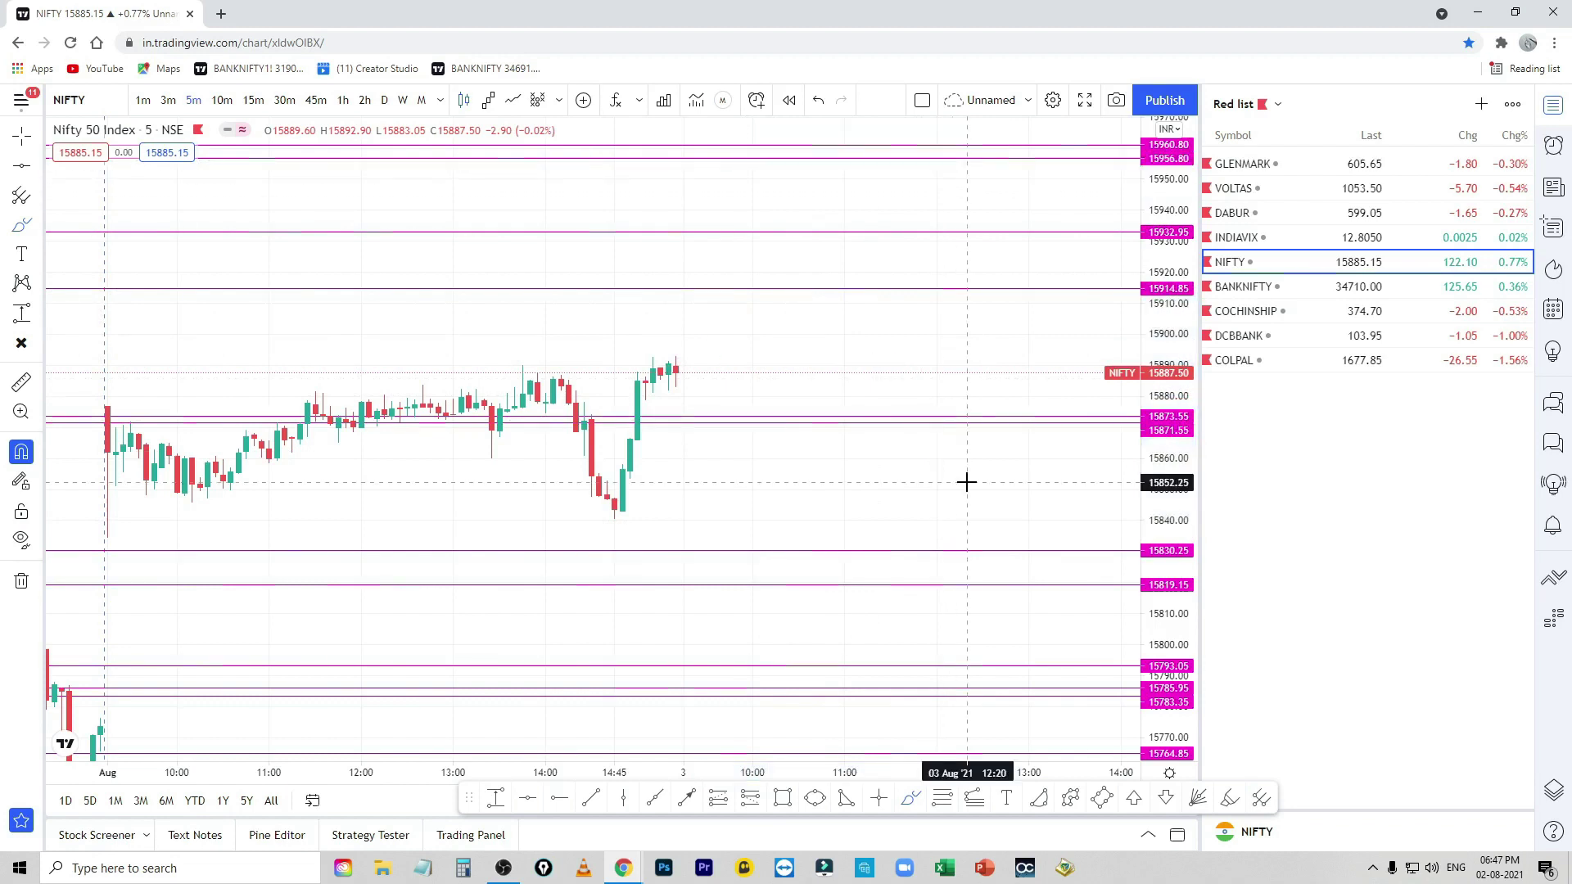
Step: Try brushing a breakdown path from the 15871.55 support down to around the 15830.25 level, then remove it
click(911, 799)
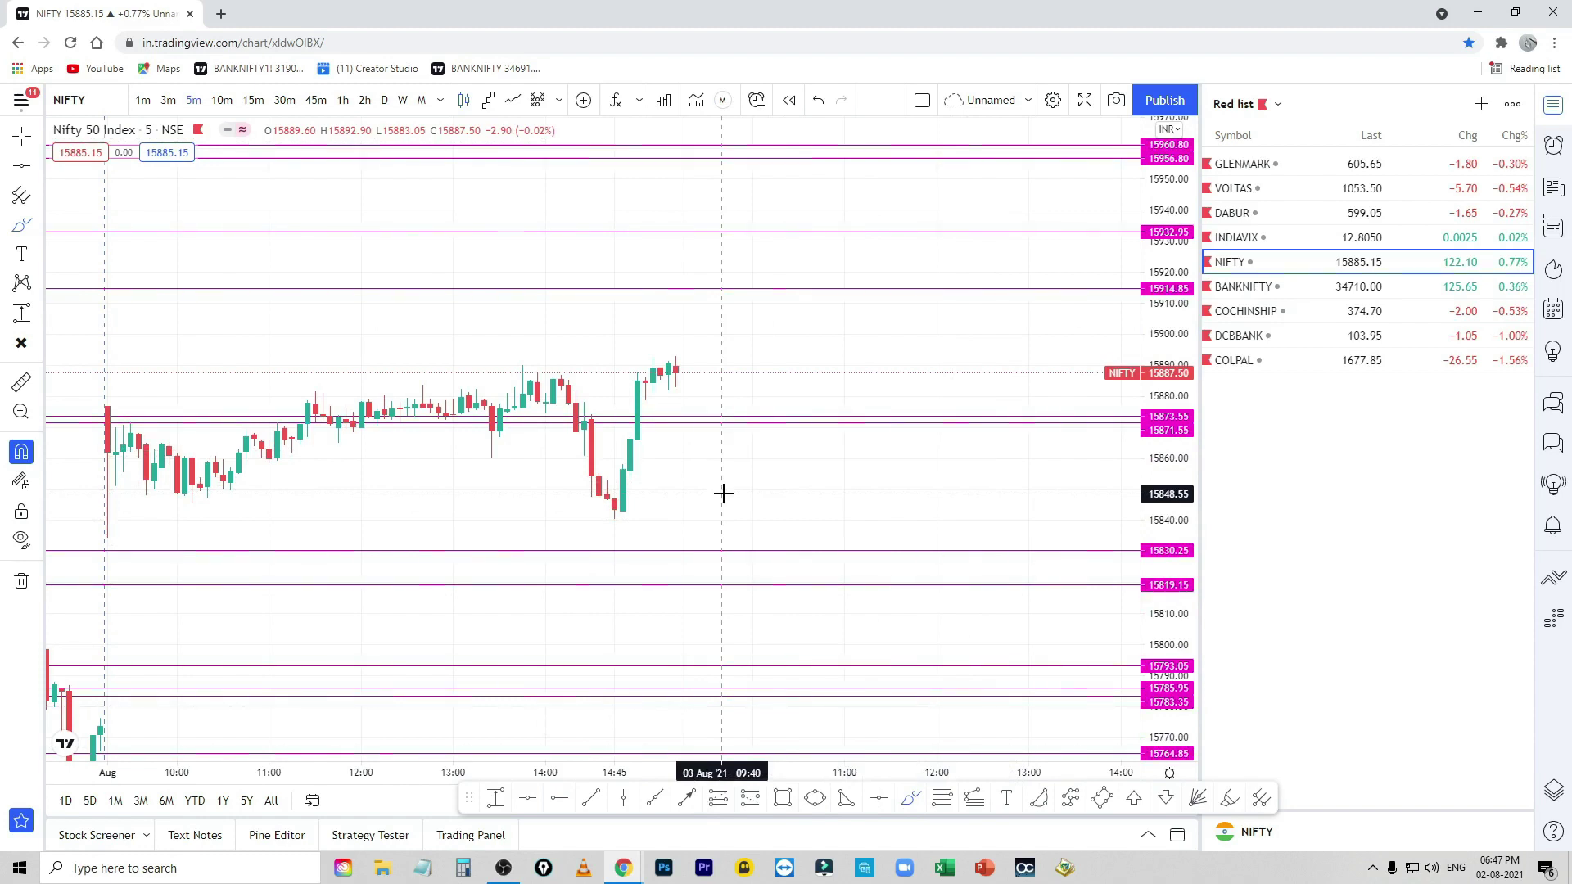
mouse_move(624, 423)
mouse_down()
mouse_move(768, 426)
mouse_move(685, 443)
mouse_move(701, 498)
mouse_move(715, 492)
mouse_move(722, 560)
mouse_up()
key(ctrl+z)
click(953, 140)
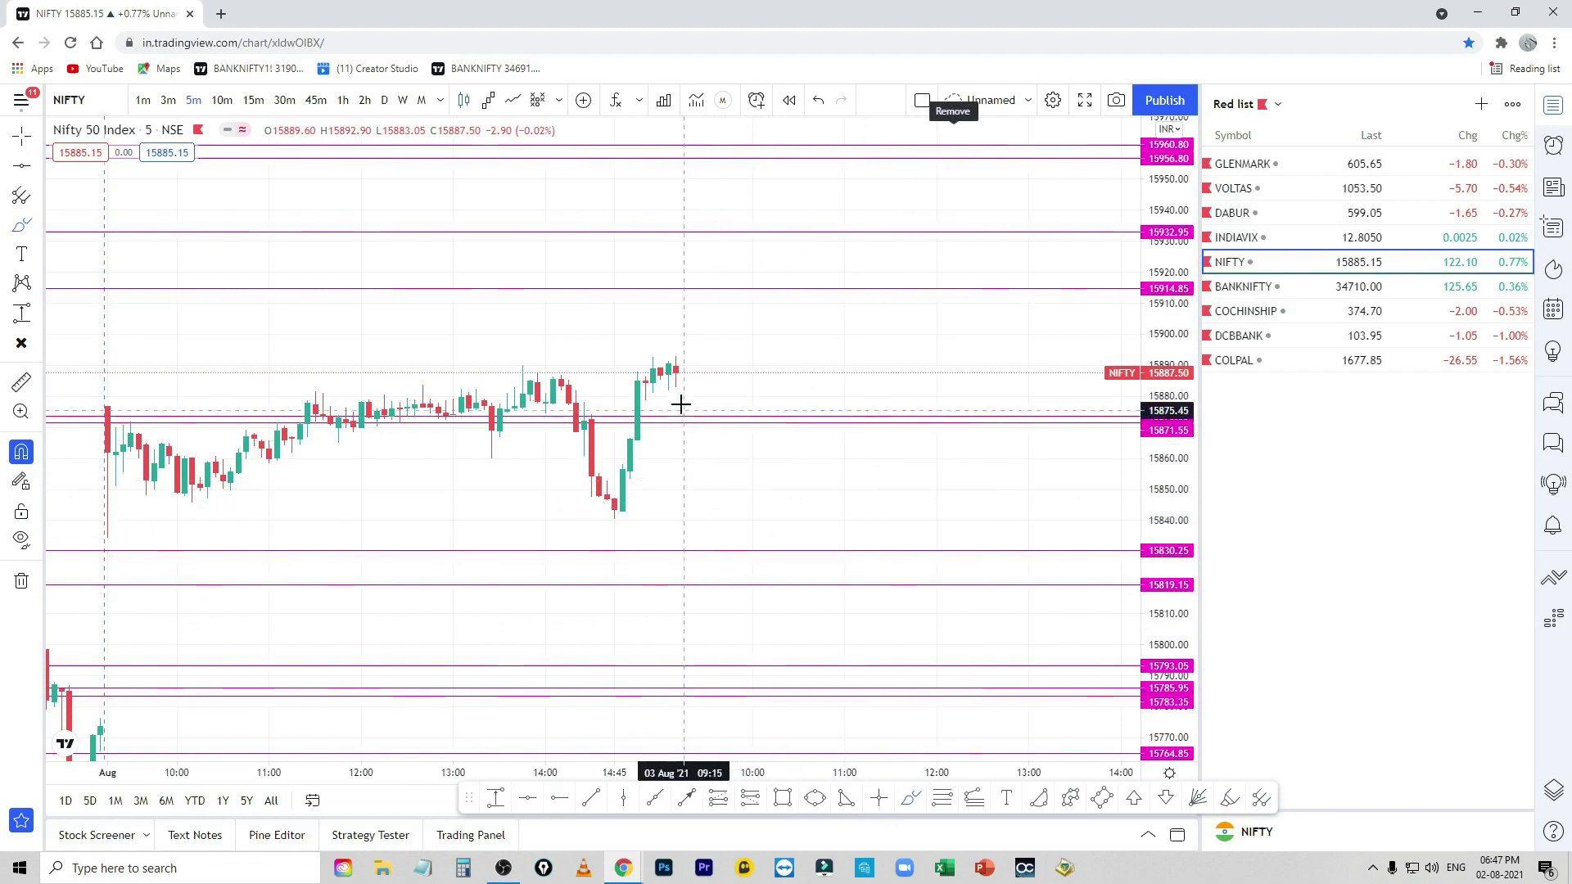
Step: Brush a path that moves sideways along the 15873.55 support and rises to the 15914.85 level, then remove it
mouse_move(684, 403)
mouse_down()
mouse_move(681, 422)
mouse_move(706, 419)
mouse_up()
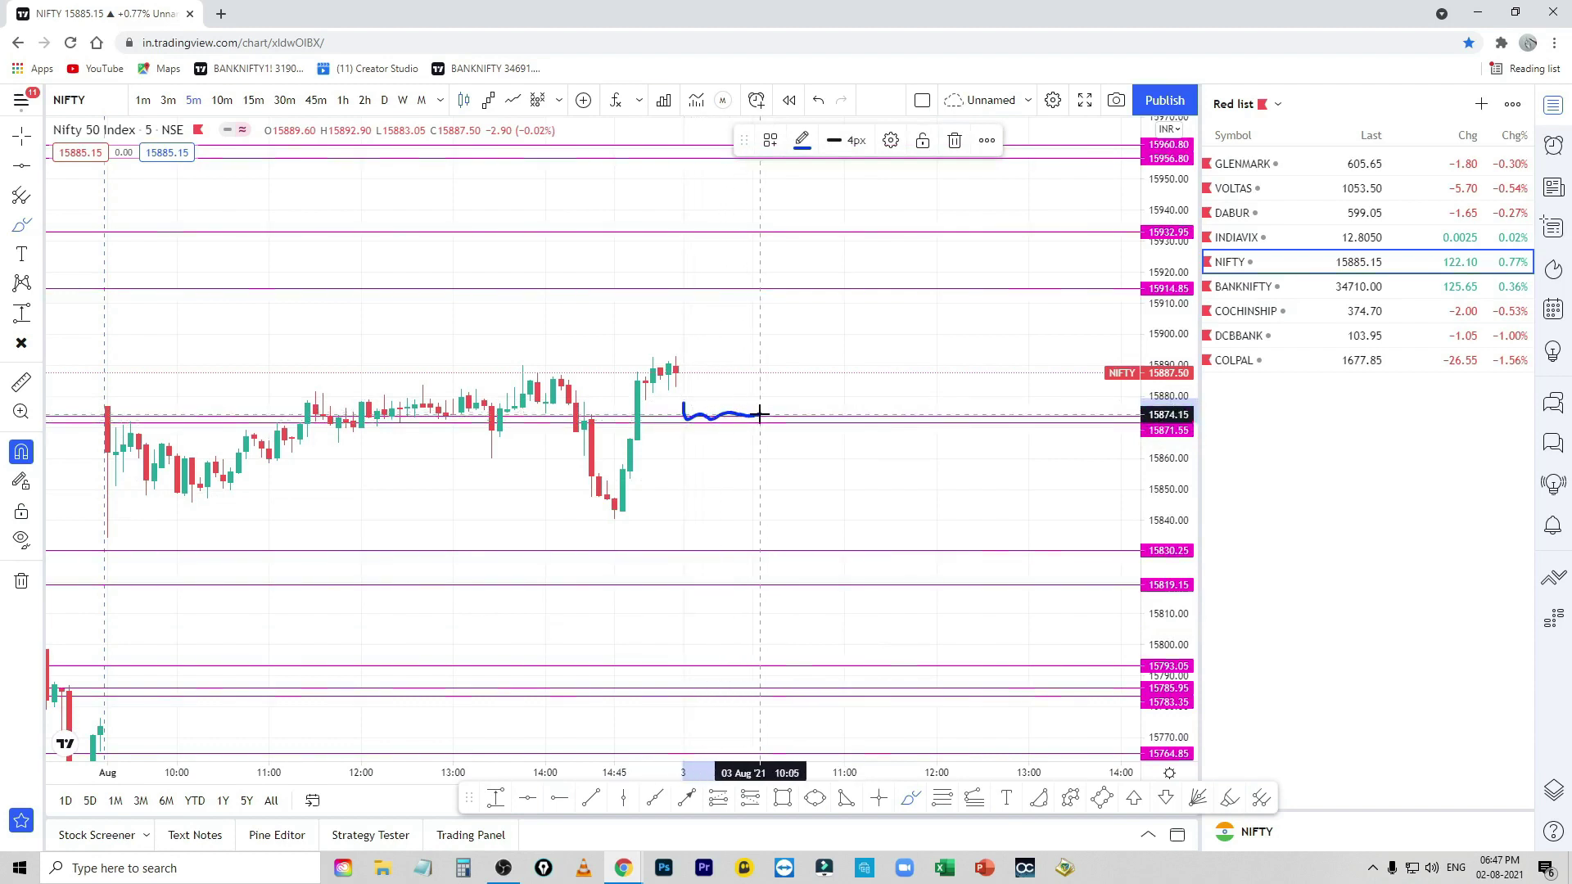
mouse_move(771, 411)
mouse_down()
mouse_move(804, 416)
mouse_move(868, 292)
mouse_up()
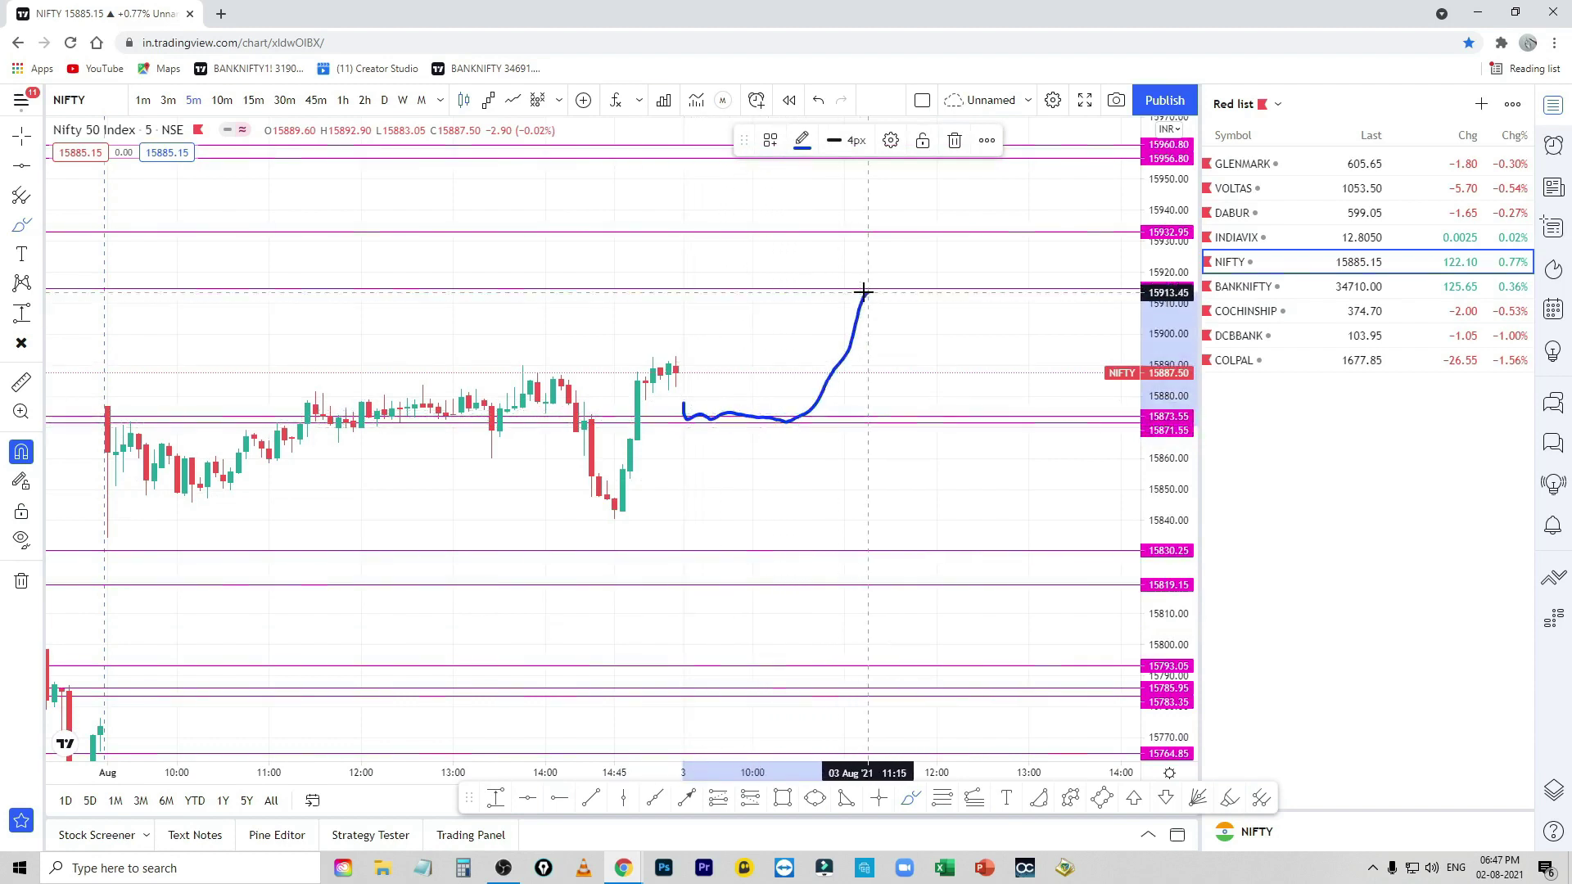
click(954, 141)
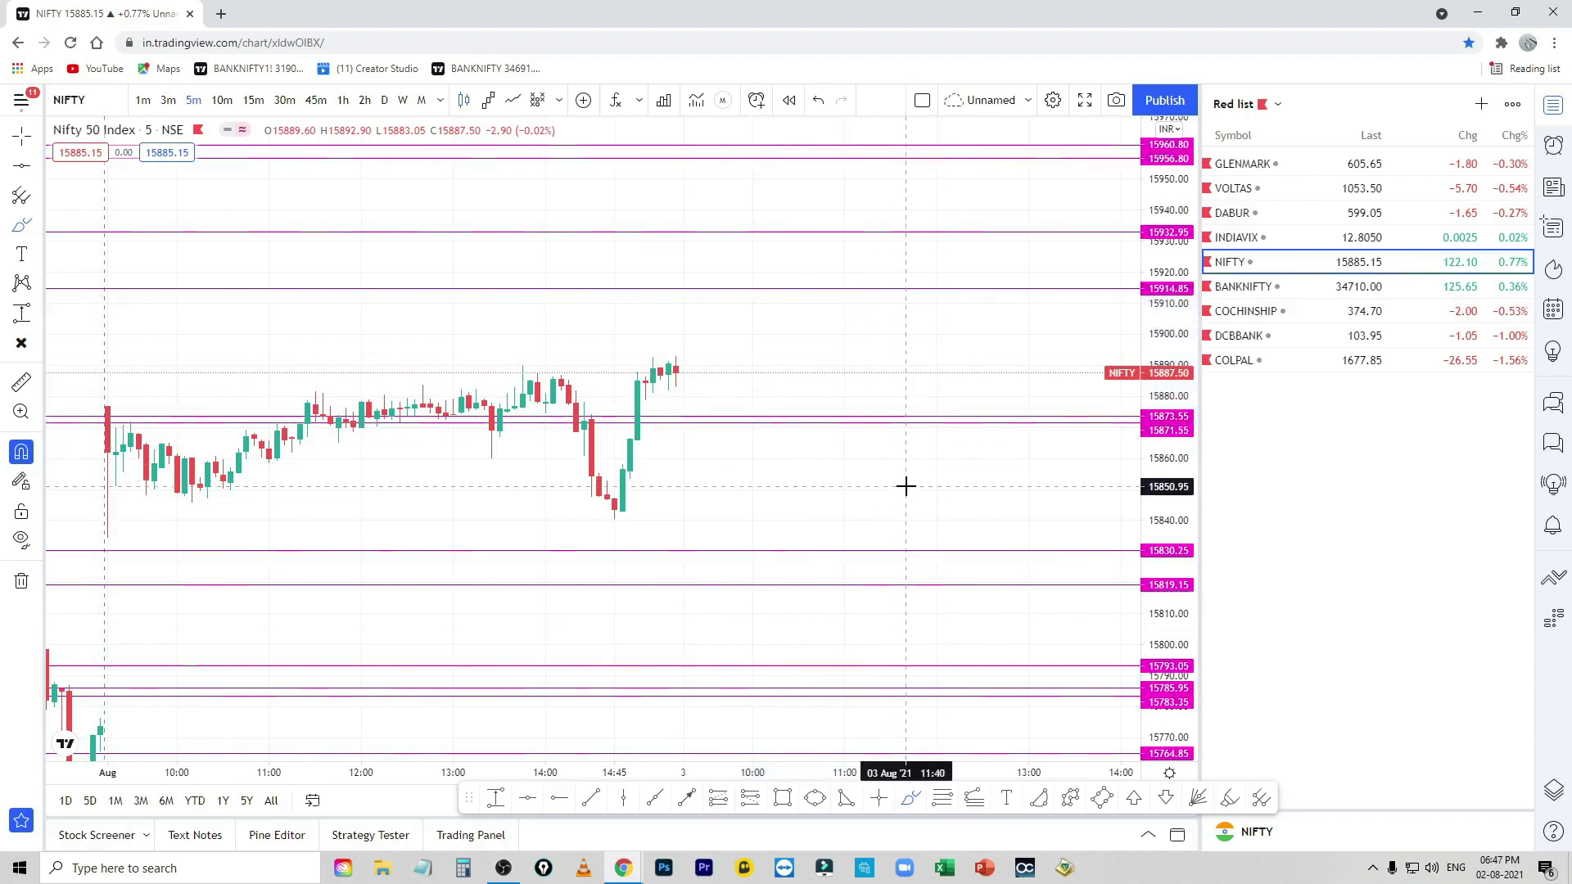
Step: Brush a flat opening after the last candle, range lines near 15914.85 and 15873.55, and a swinging path between them
drag(686, 378, 728, 376)
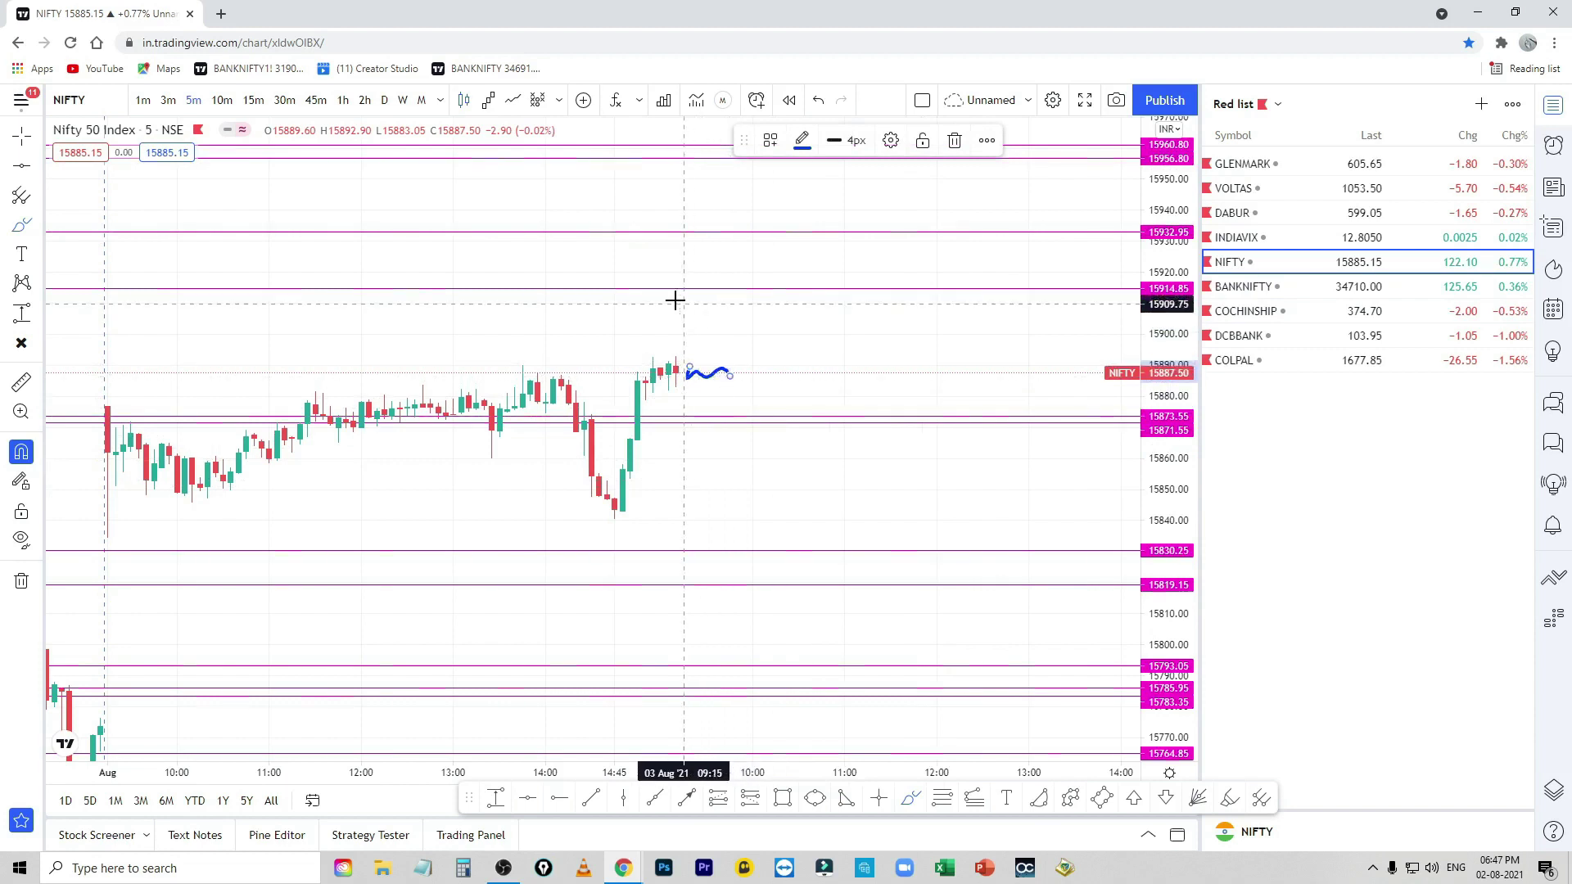
drag(667, 294, 798, 292)
drag(665, 420, 821, 414)
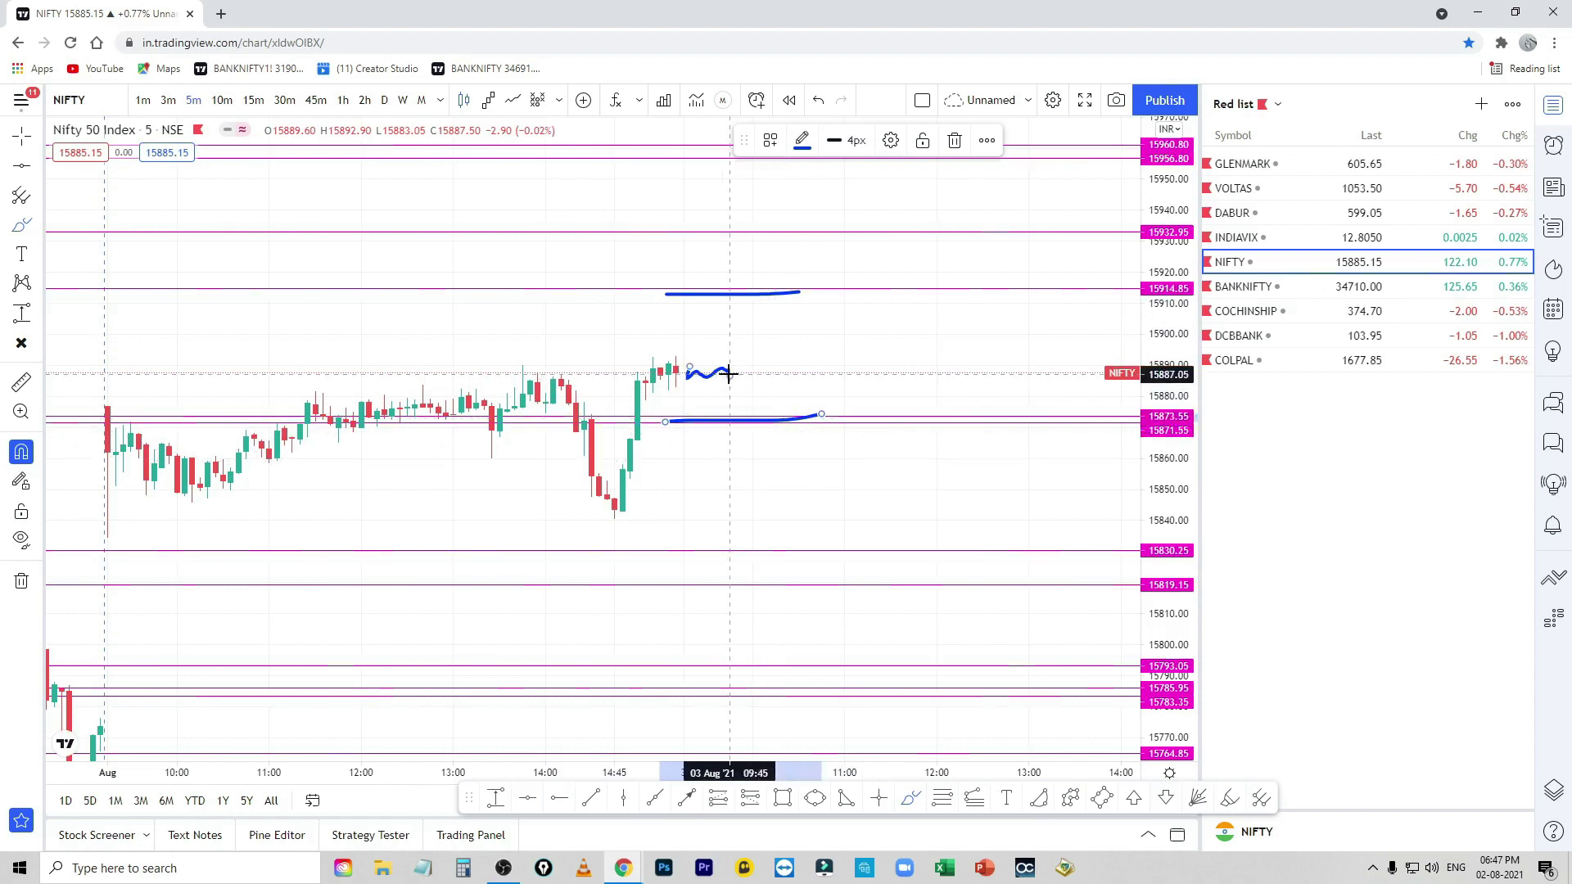
mouse_move(729, 373)
mouse_down()
mouse_move(767, 292)
mouse_move(737, 381)
mouse_move(776, 416)
mouse_move(783, 397)
mouse_up()
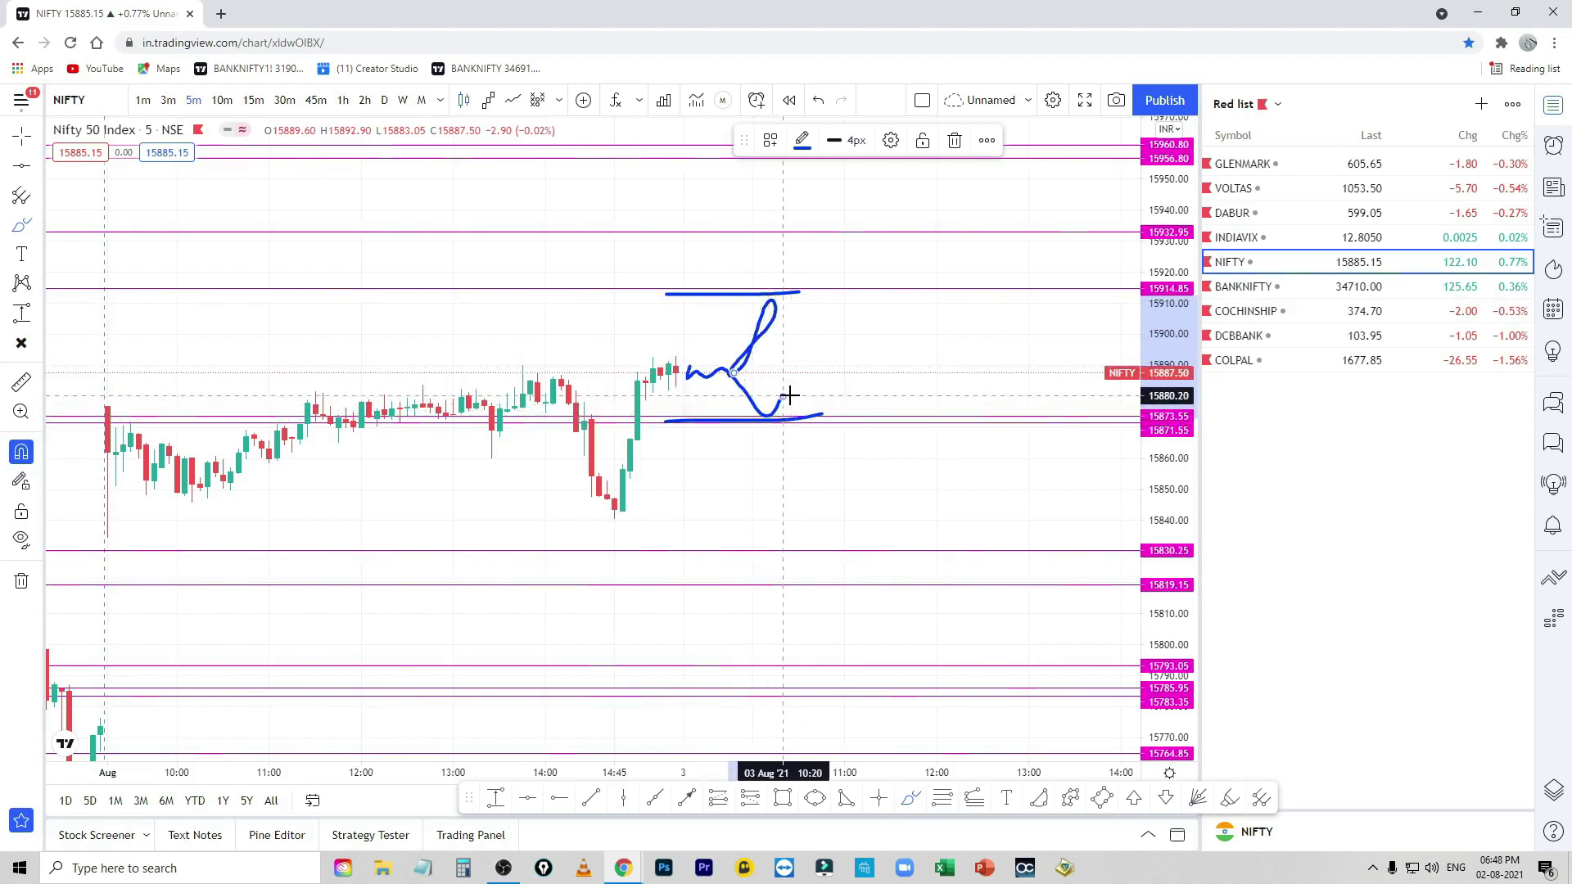
Step: Delete the swinging path and both brushed range lines from the NIFTY chart
click(953, 142)
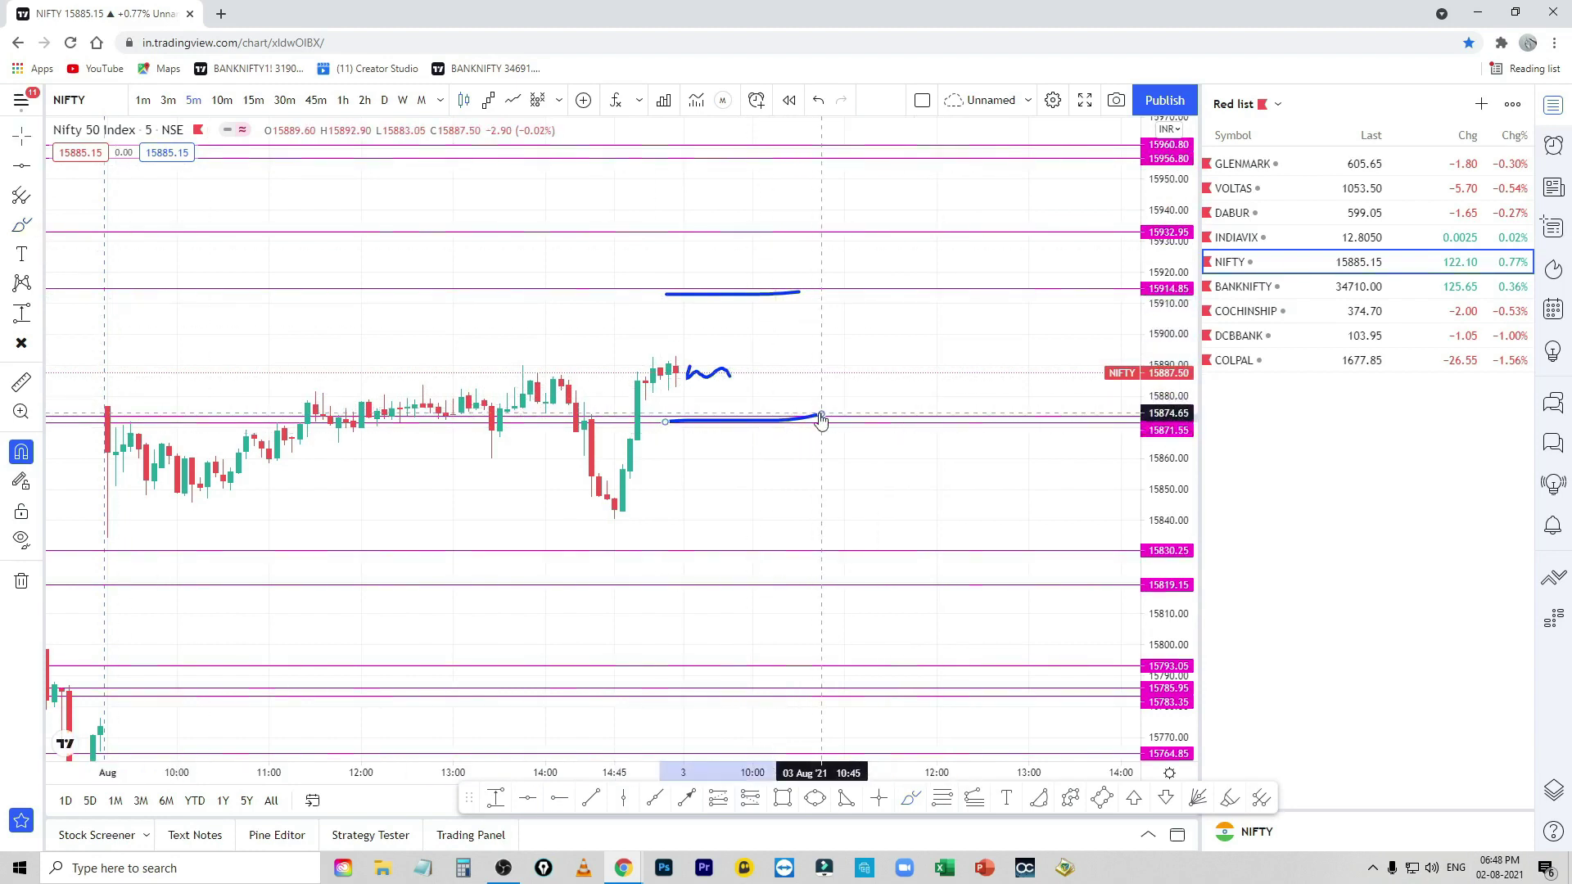
click(821, 415)
key(Delete)
click(777, 293)
key(Delete)
click(725, 373)
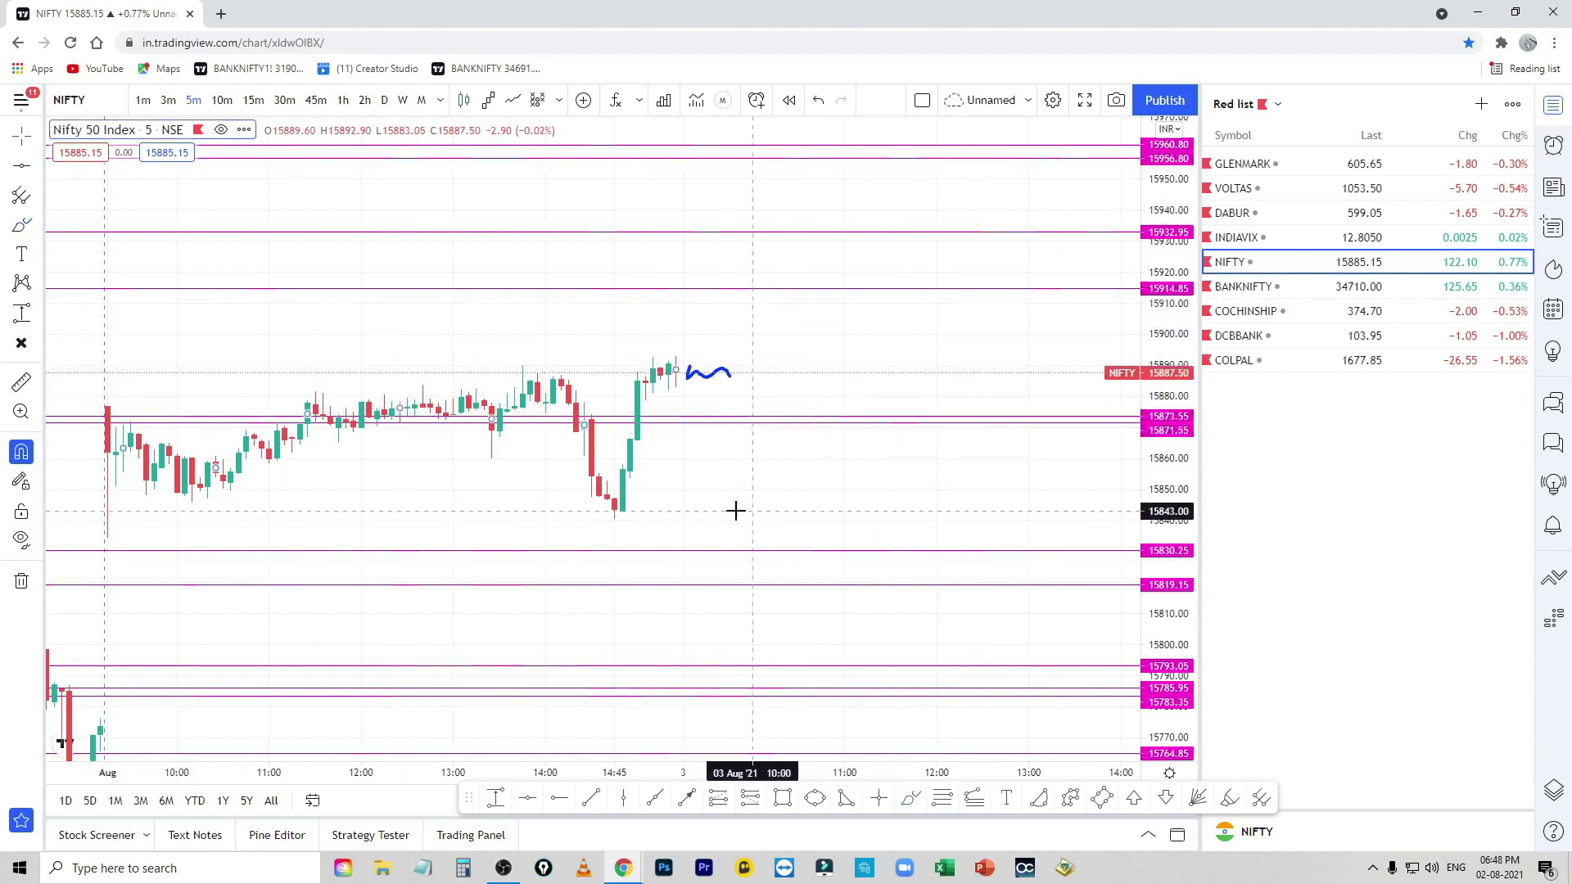
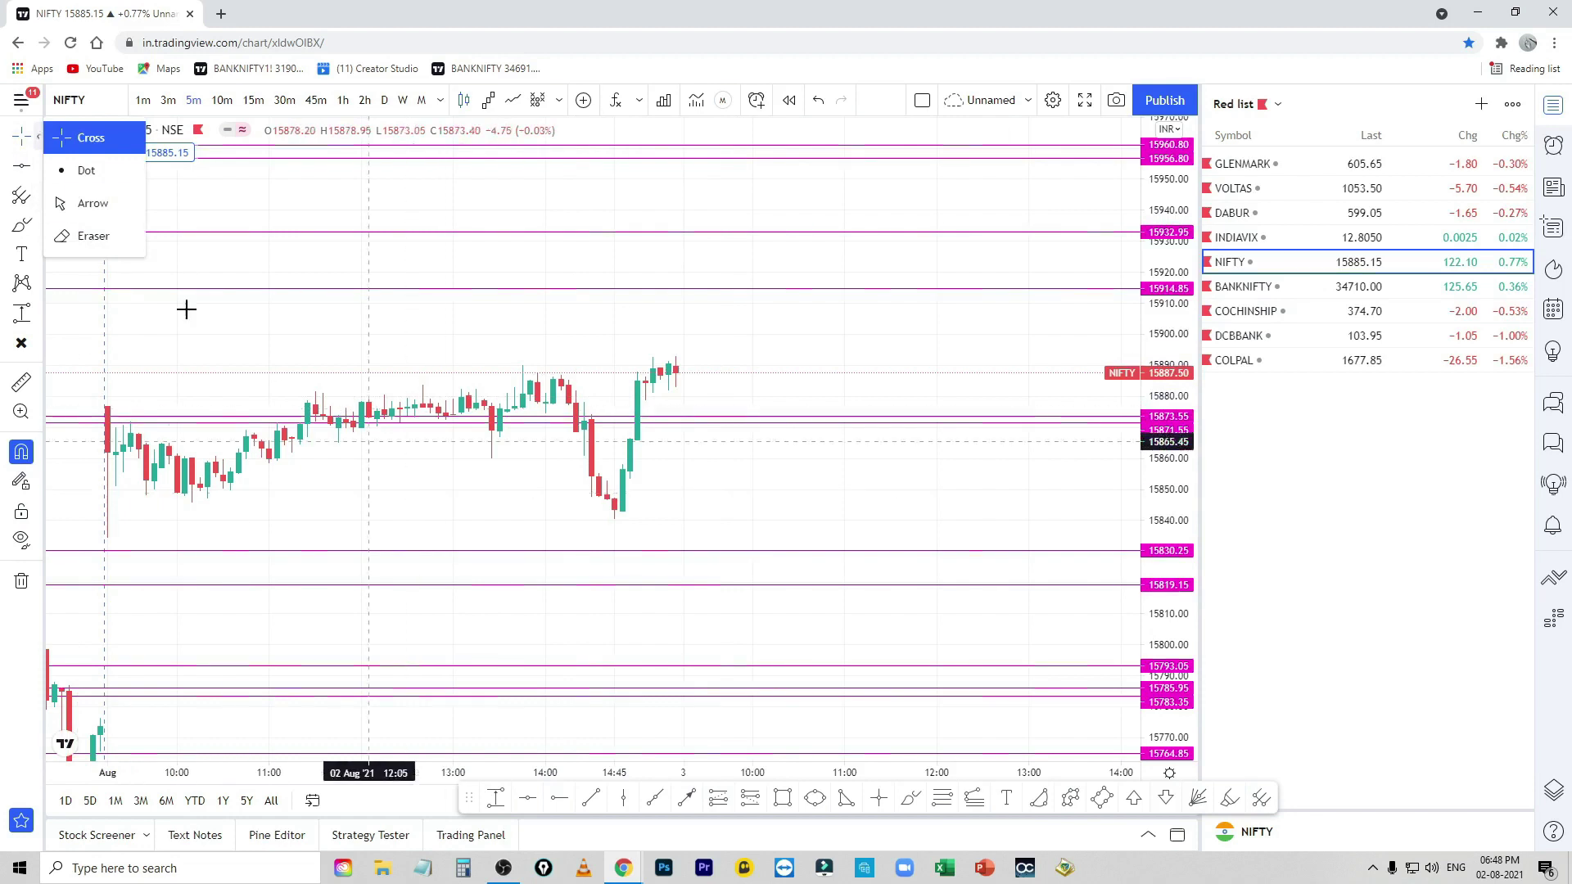
Step: Brush a doubled support line beneath the late-session low near 15837 and outline the resistance zone around 15885 on the NIFTY chart
click(77, 139)
drag(747, 492, 938, 487)
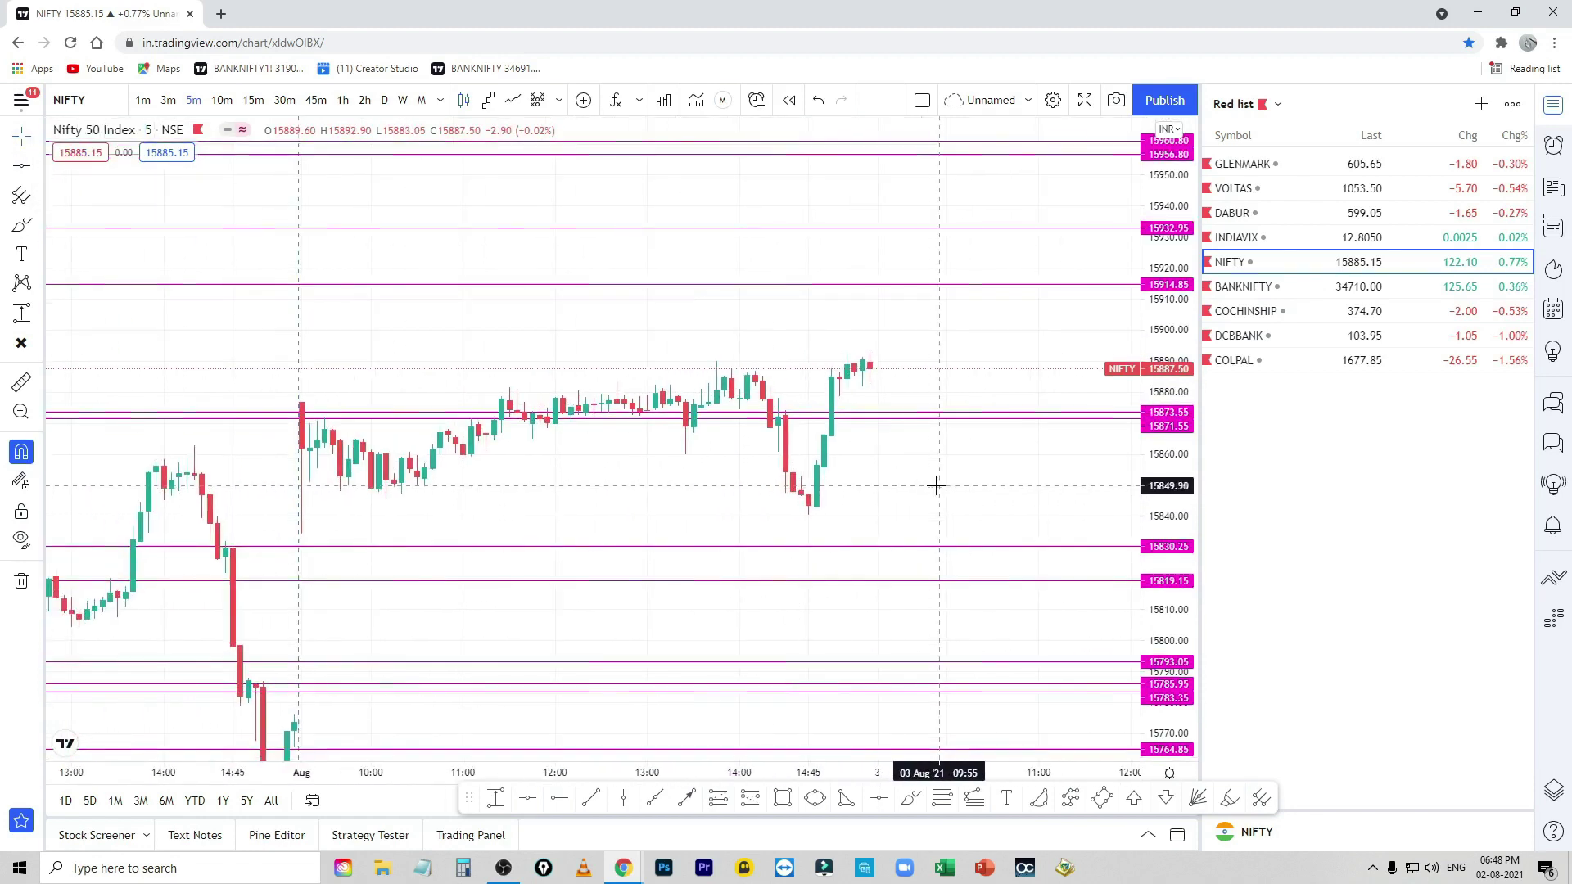
scroll(913, 486, up, 2)
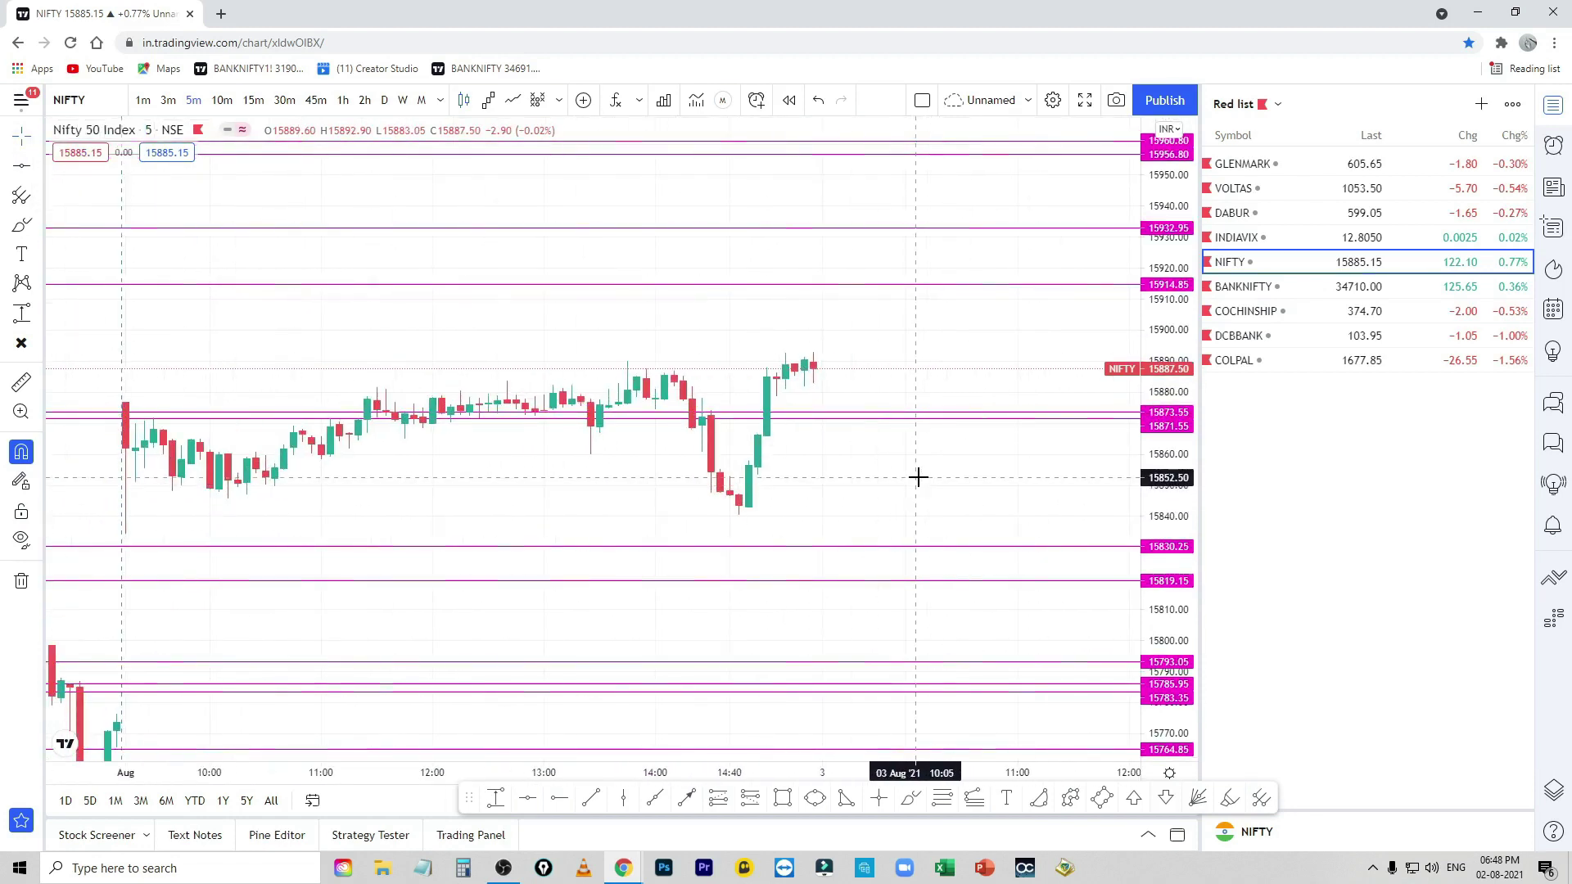
scroll(917, 478, down, 1)
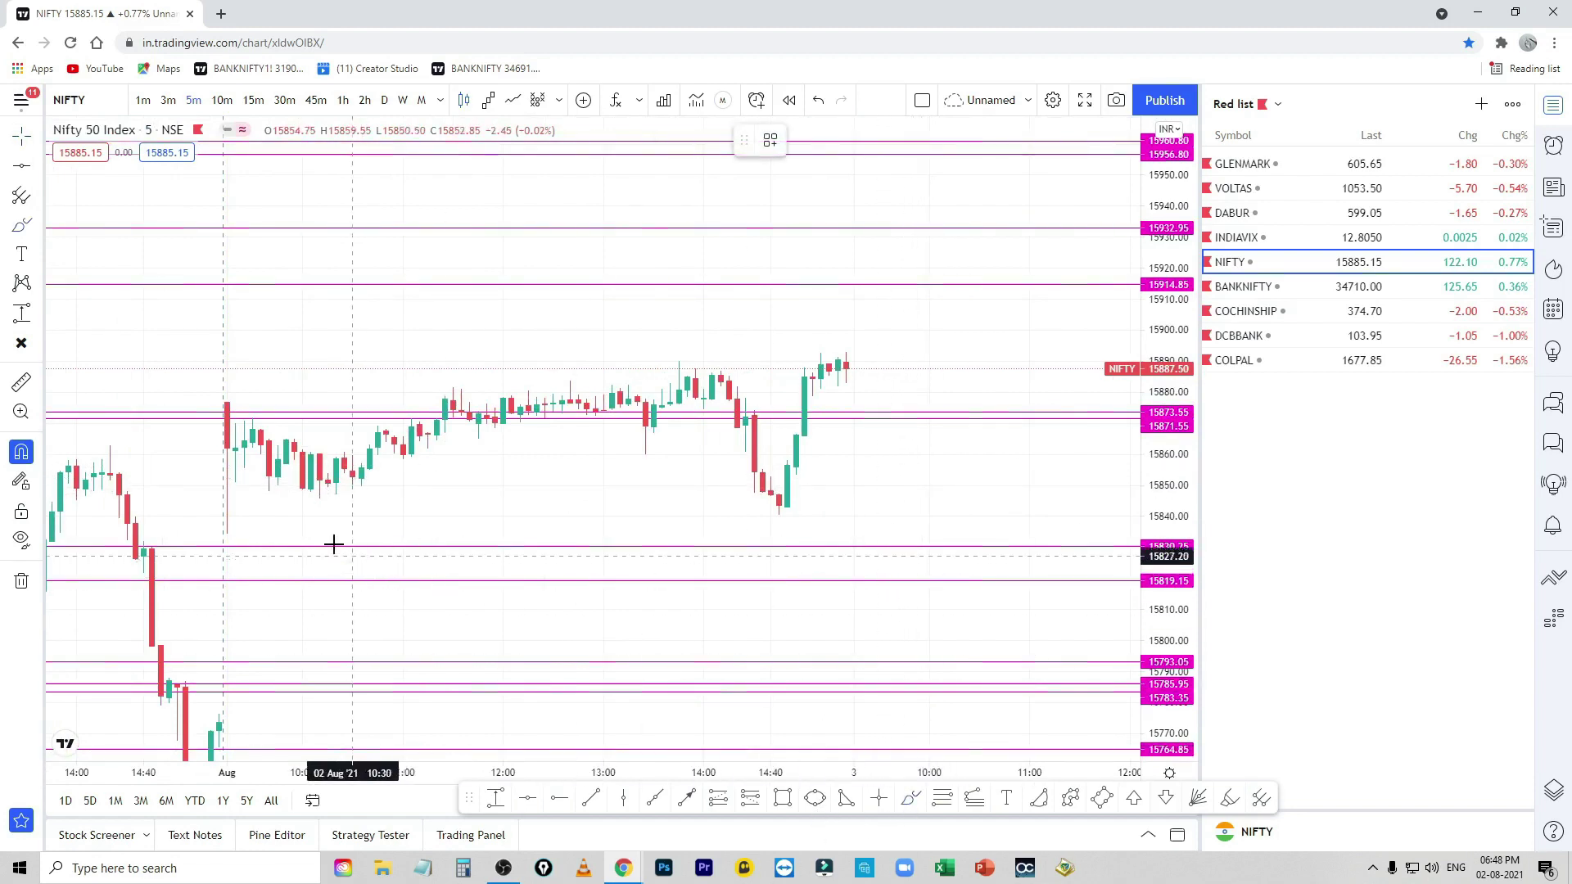
drag(673, 514, 694, 524)
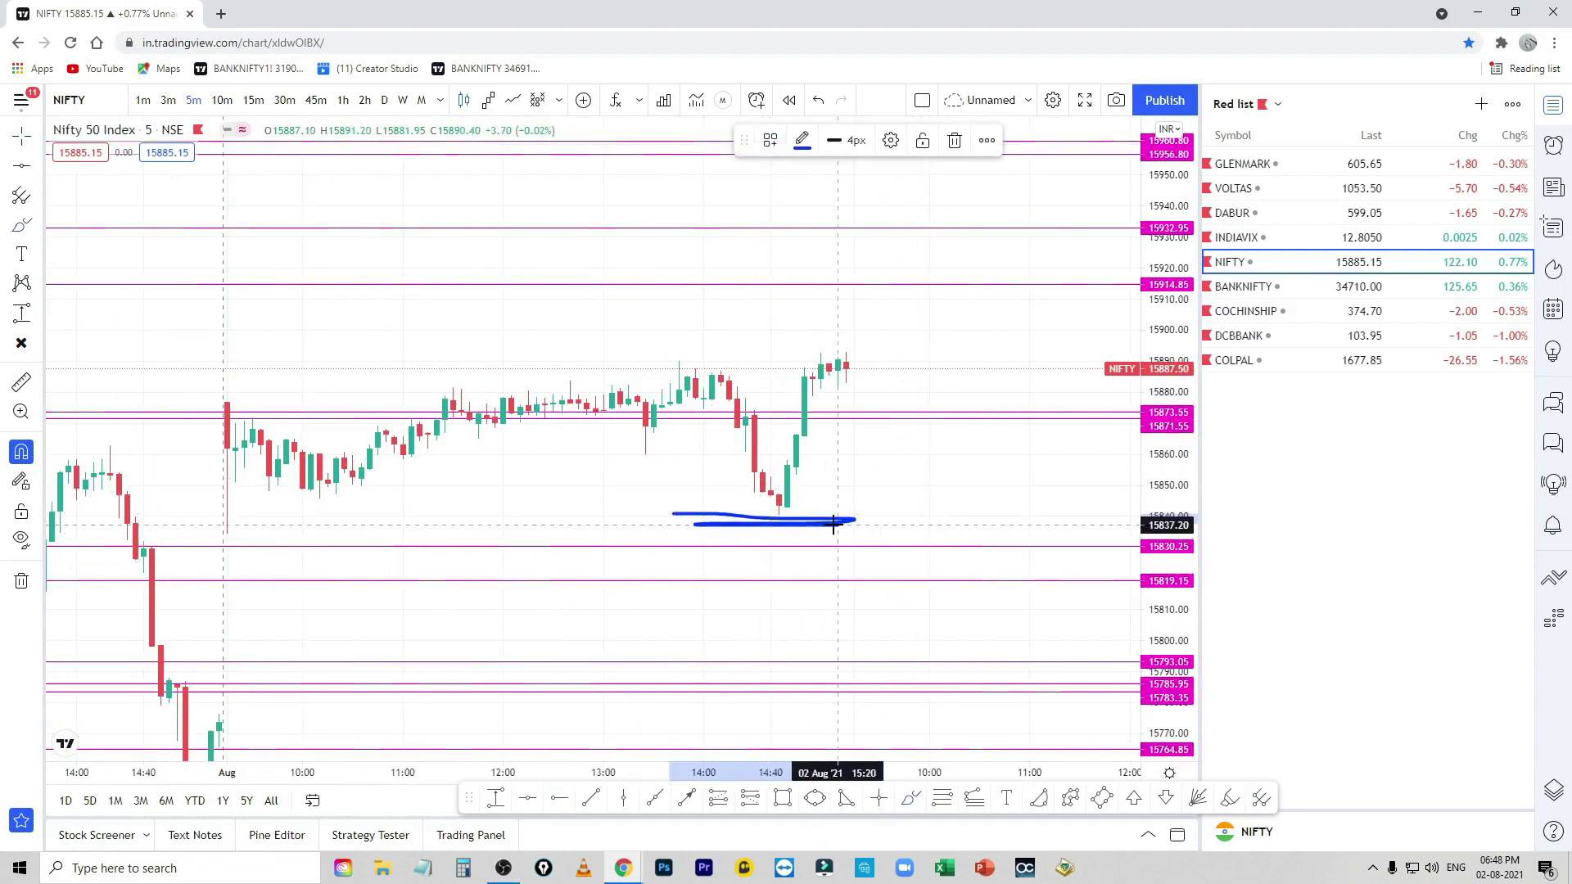
mouse_move(663, 386)
mouse_down()
mouse_move(896, 374)
mouse_move(676, 365)
mouse_move(880, 402)
mouse_move(888, 375)
mouse_move(853, 365)
mouse_move(862, 337)
mouse_up()
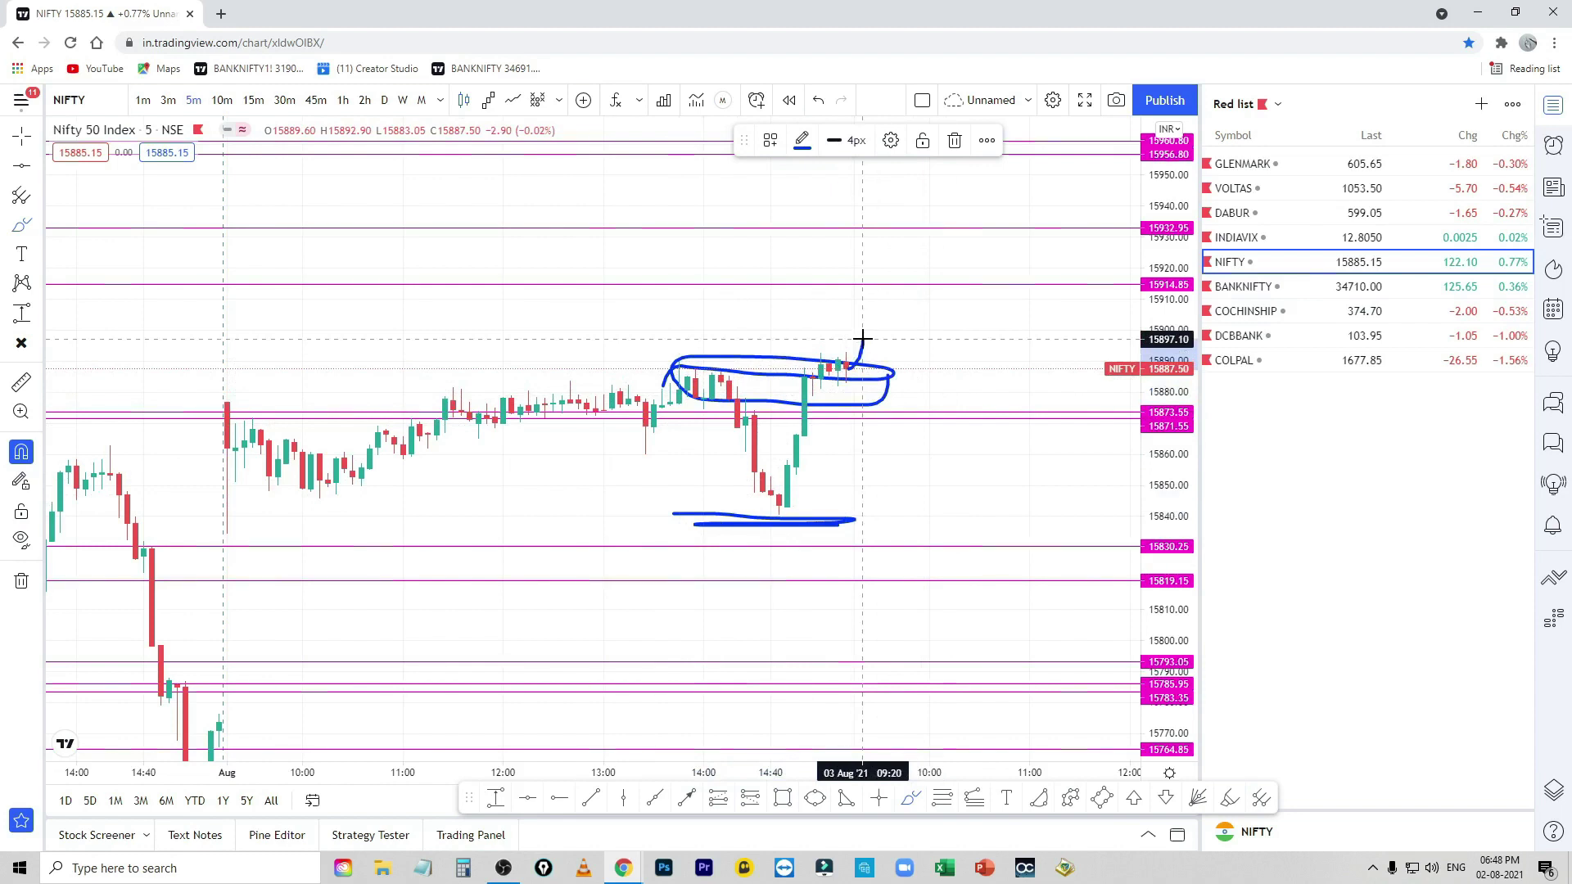
Step: Brush a horizontal line near the 15914.85 level and a swinging breakout path rising through it to just above 15932.95
drag(700, 279, 1005, 279)
mouse_move(862, 336)
mouse_down()
mouse_move(874, 305)
mouse_move(918, 335)
mouse_move(979, 214)
mouse_up()
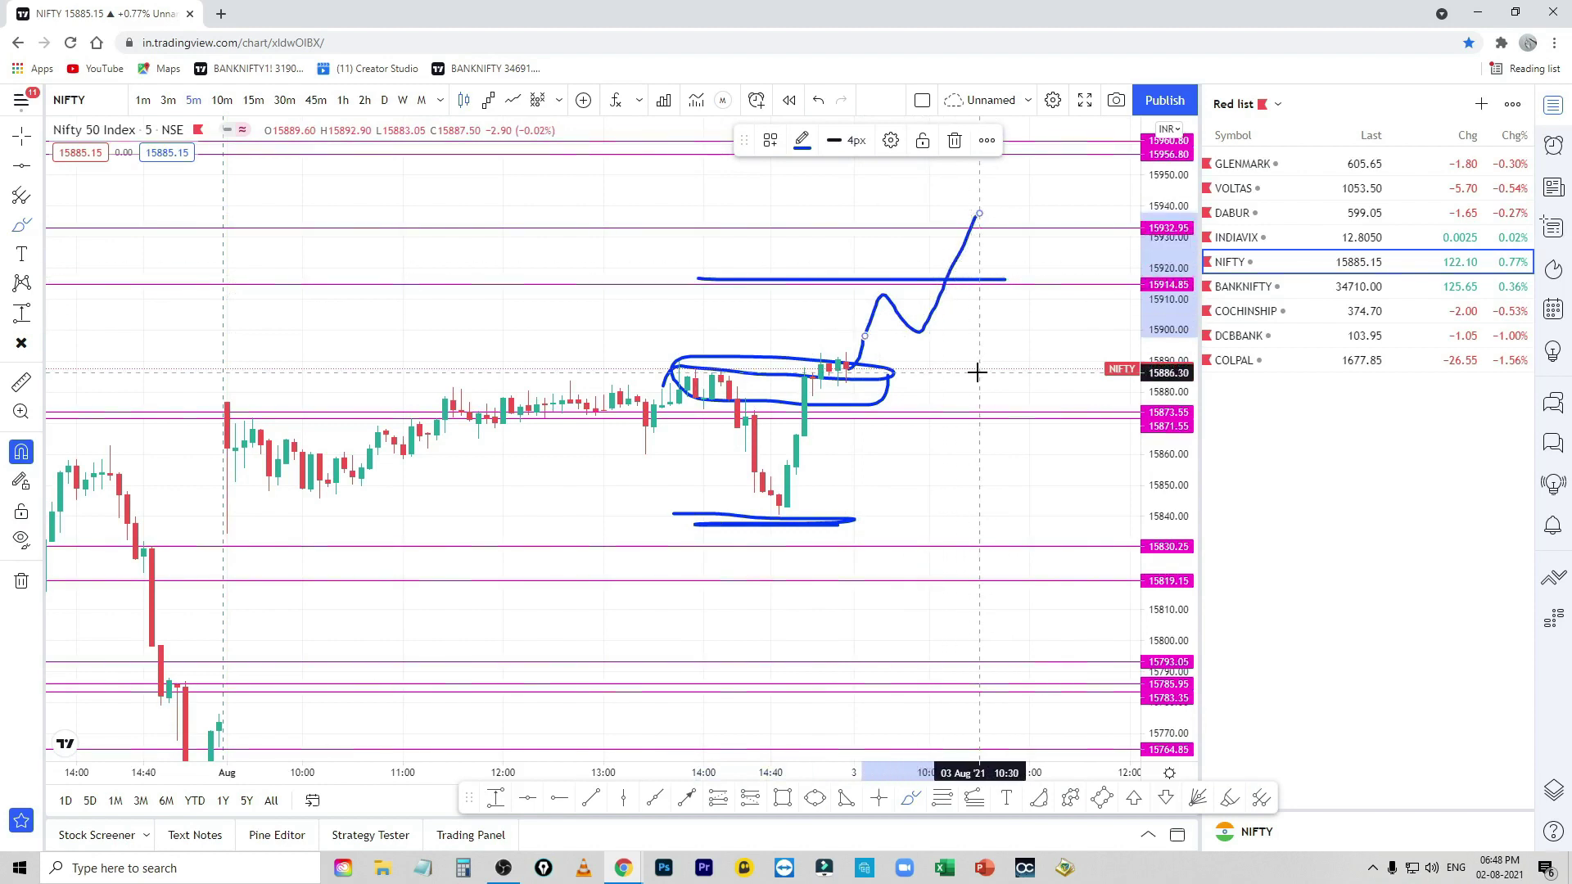
Step: Brush a wavering dip toward the 15873.55 support, circle the latest candles with a falling path, and add a horizontal line near 15845
mouse_move(865, 382)
mouse_down()
mouse_move(881, 418)
mouse_move(898, 391)
mouse_move(920, 410)
mouse_move(939, 387)
mouse_move(947, 413)
mouse_up()
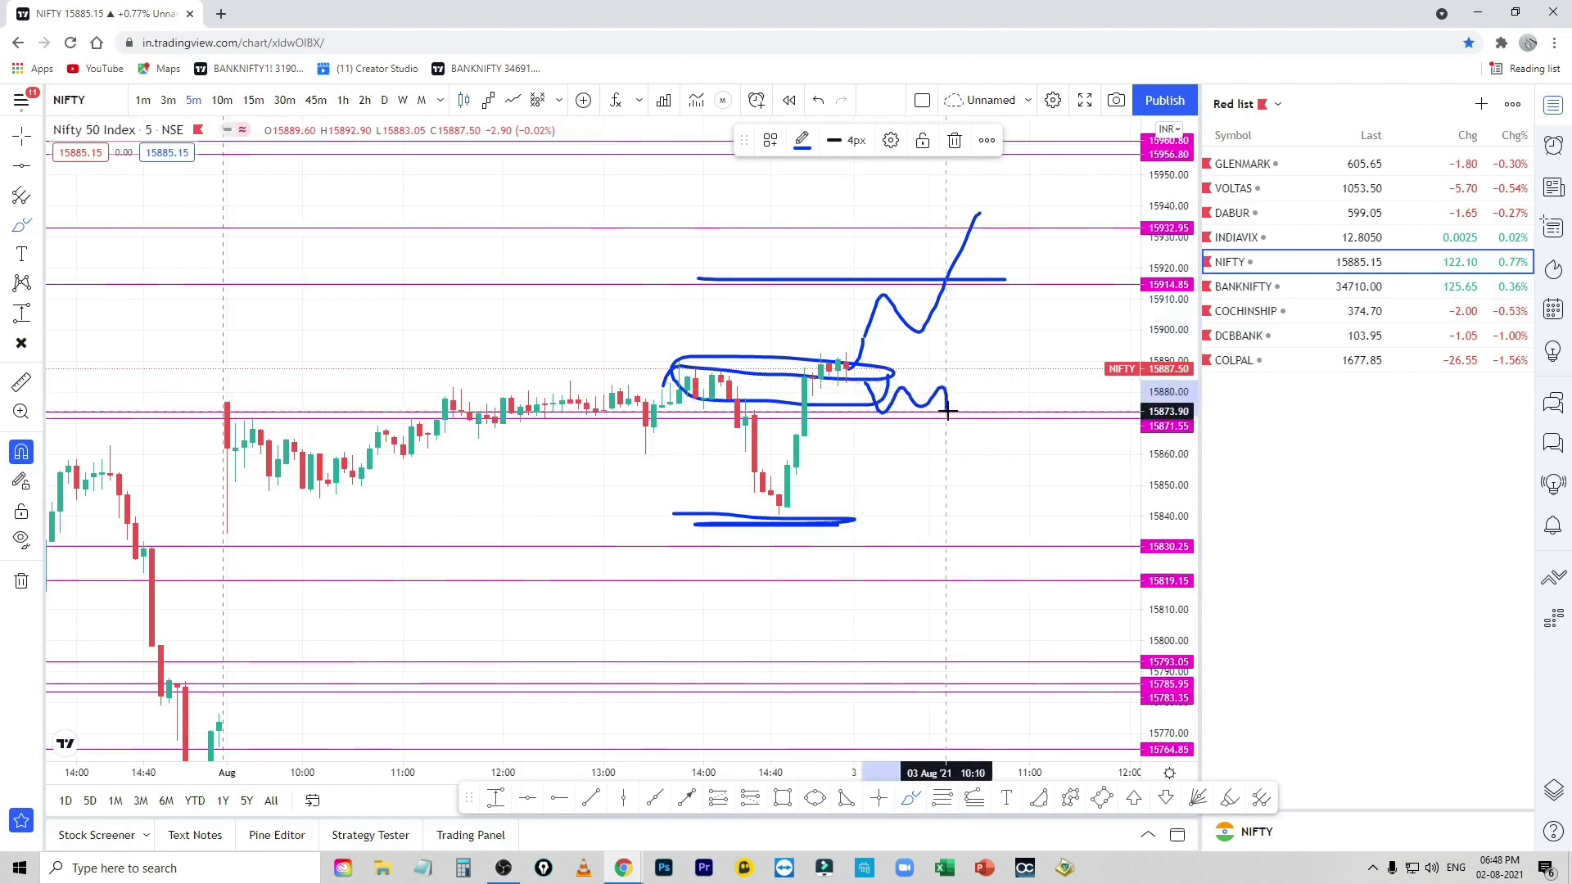
mouse_move(947, 411)
mouse_down()
mouse_move(861, 372)
mouse_move(806, 374)
mouse_move(829, 356)
mouse_move(838, 385)
mouse_move(925, 404)
mouse_move(929, 430)
mouse_up()
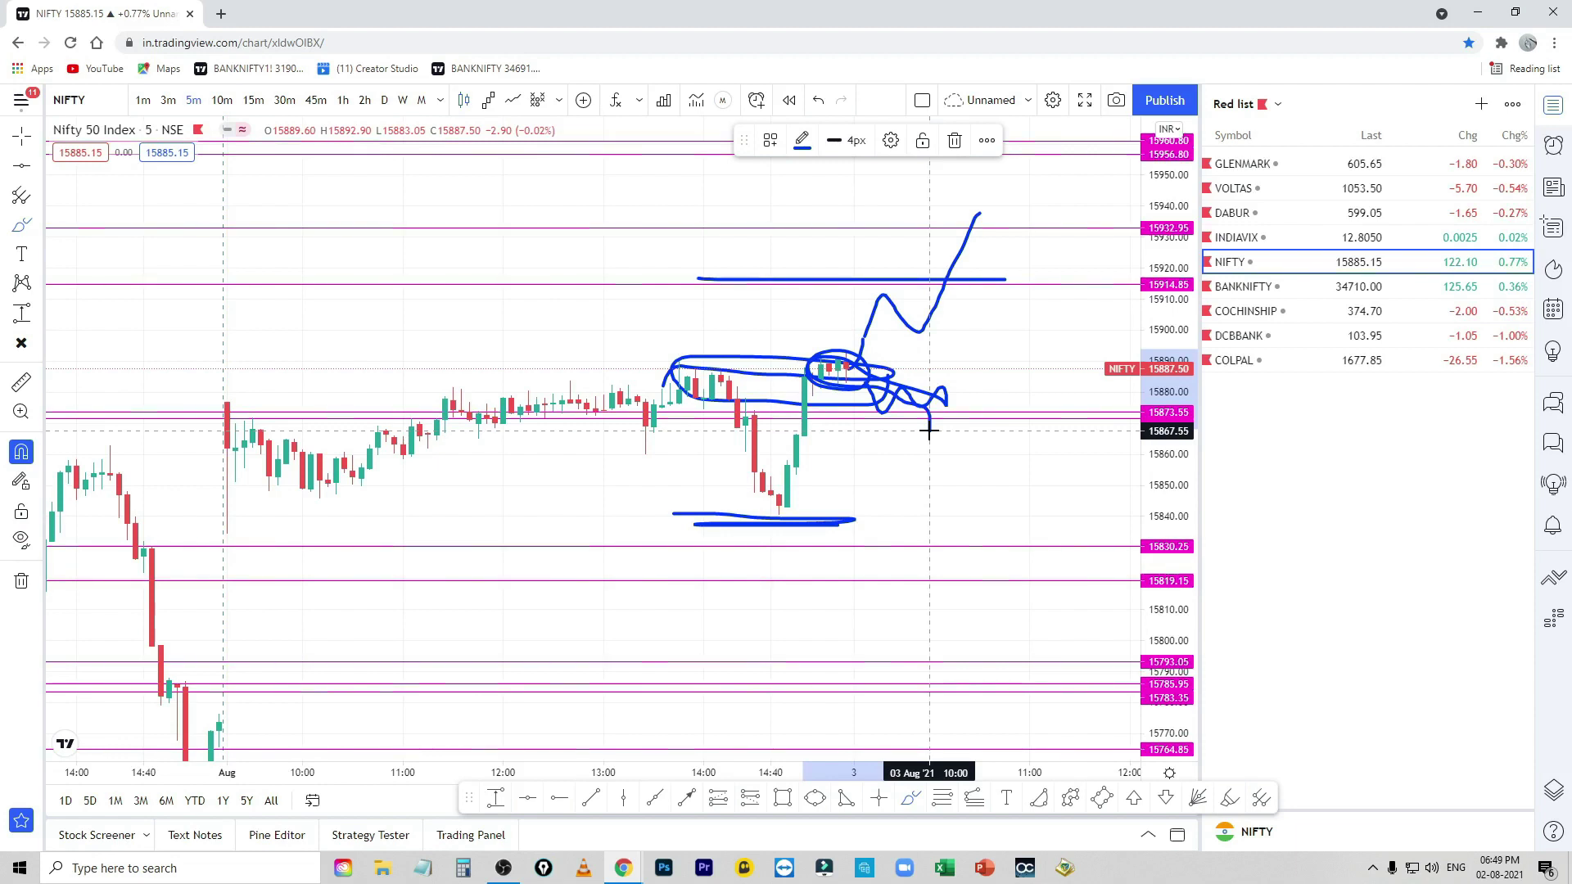
drag(771, 499, 1022, 496)
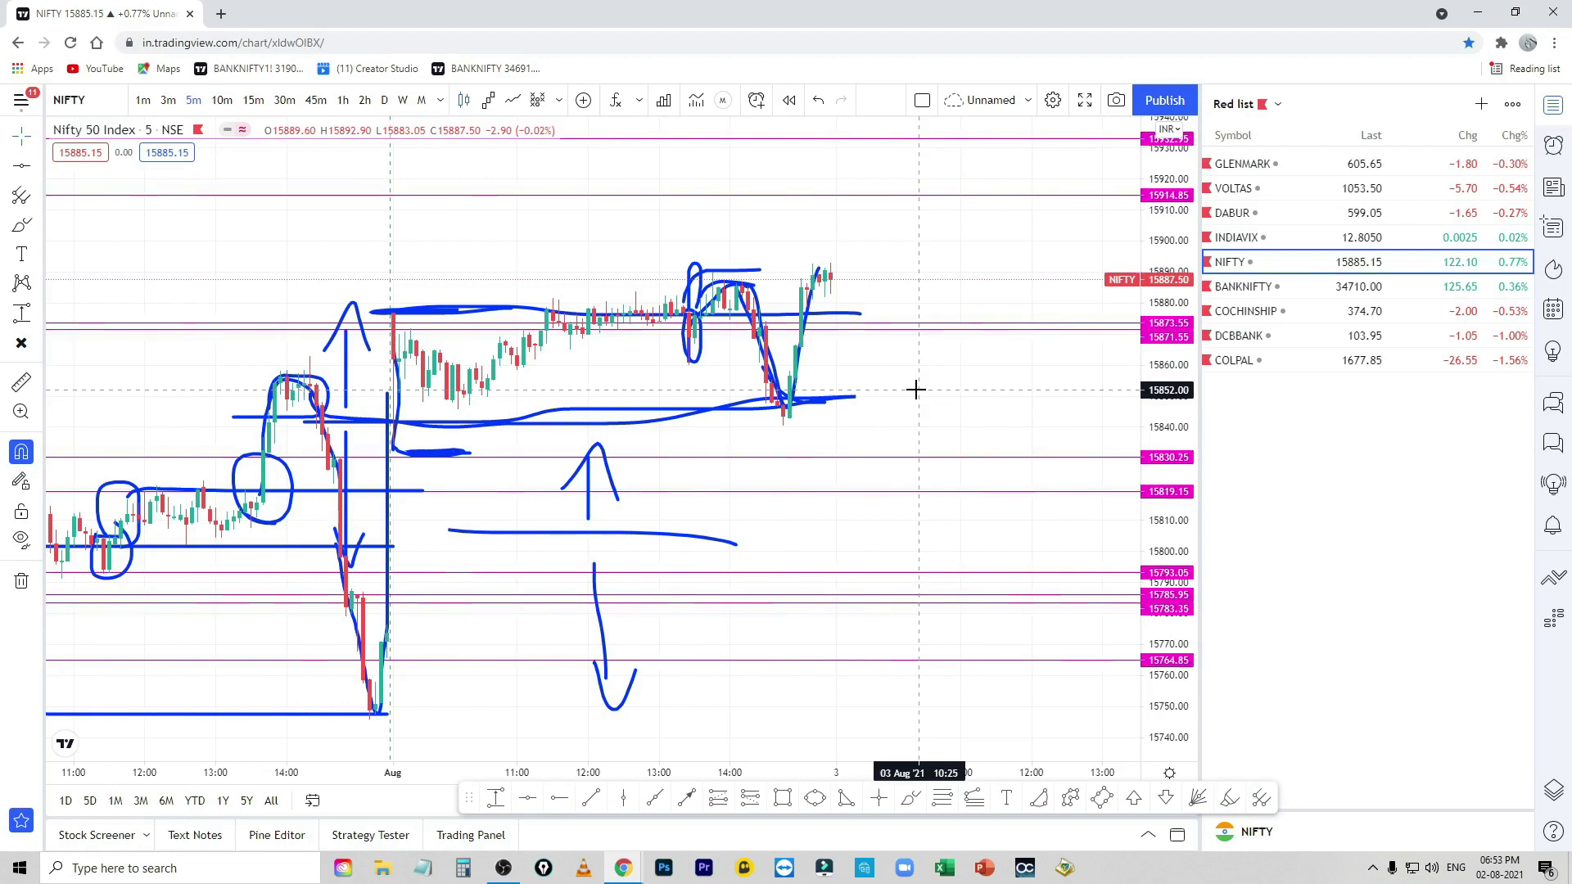
scroll(942, 360, down, 2)
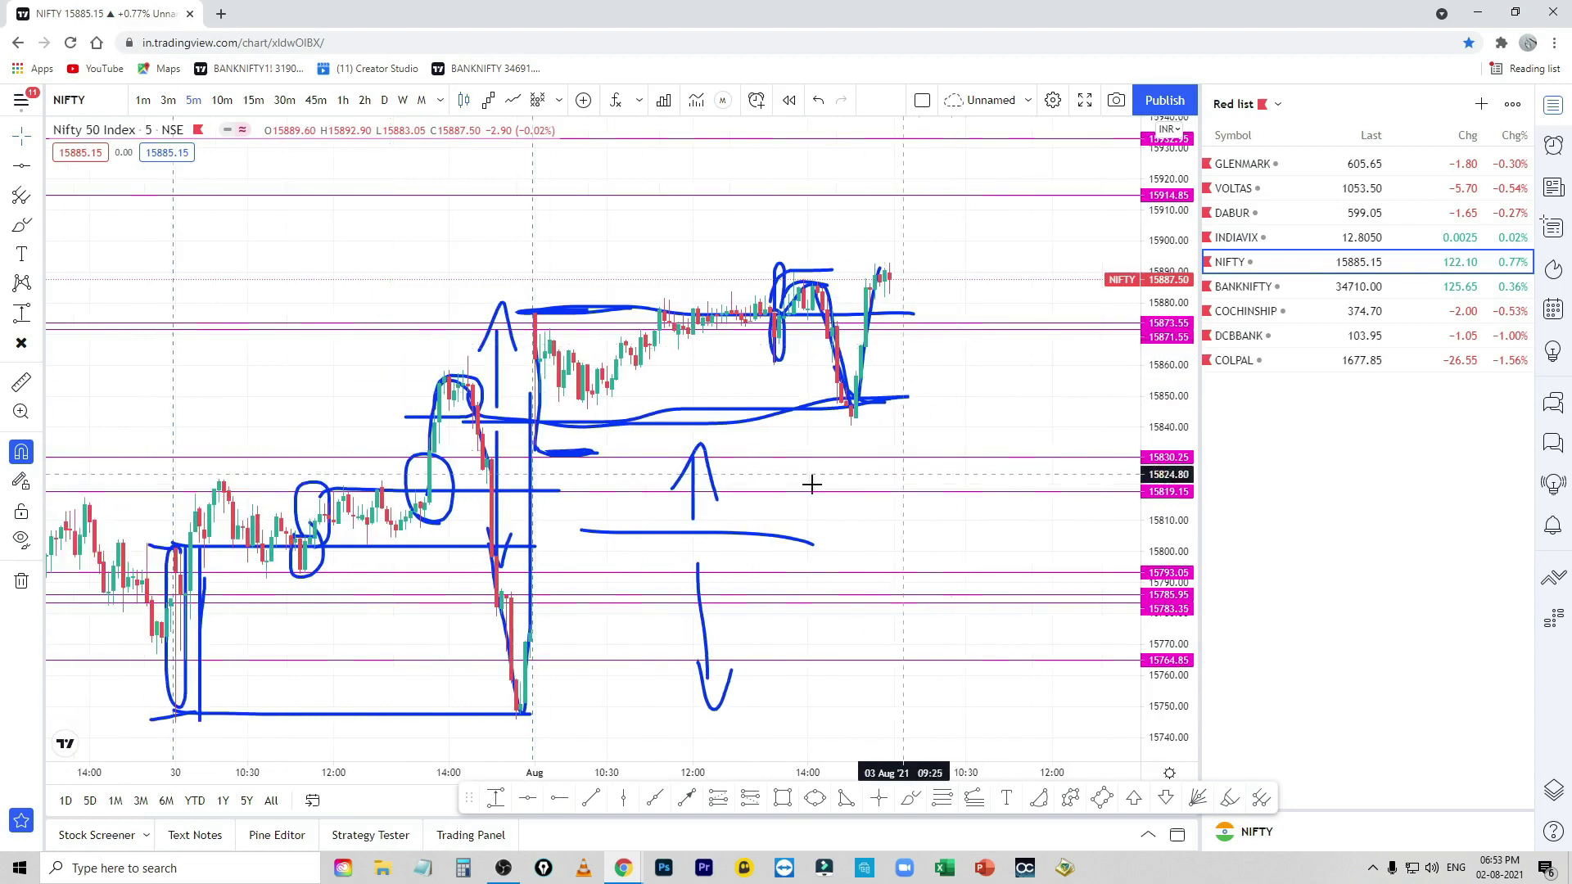
click(36, 138)
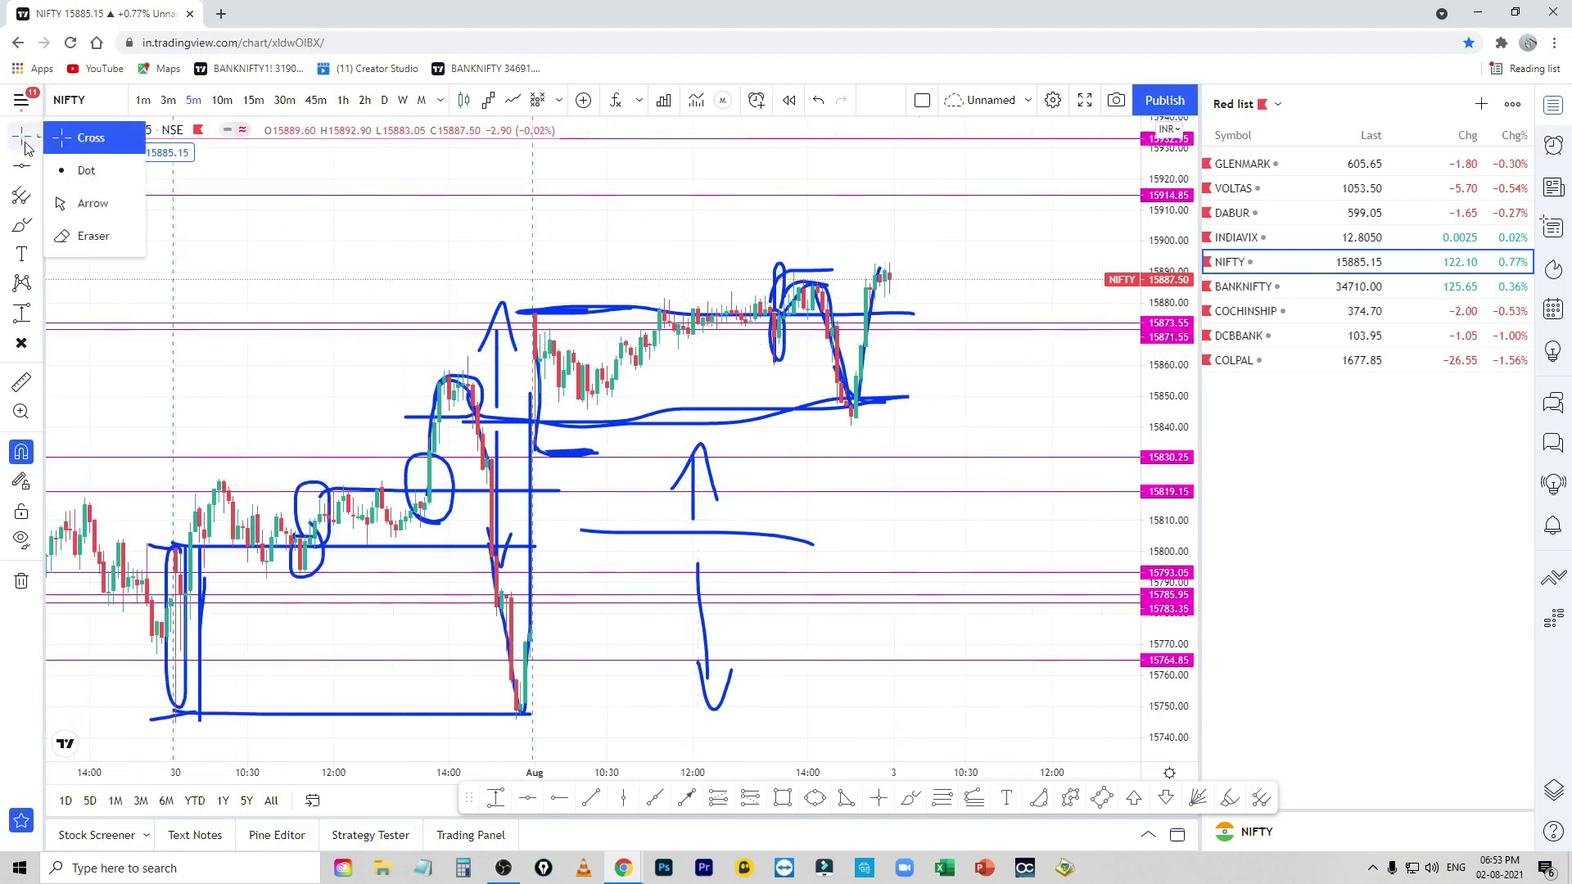
click(82, 138)
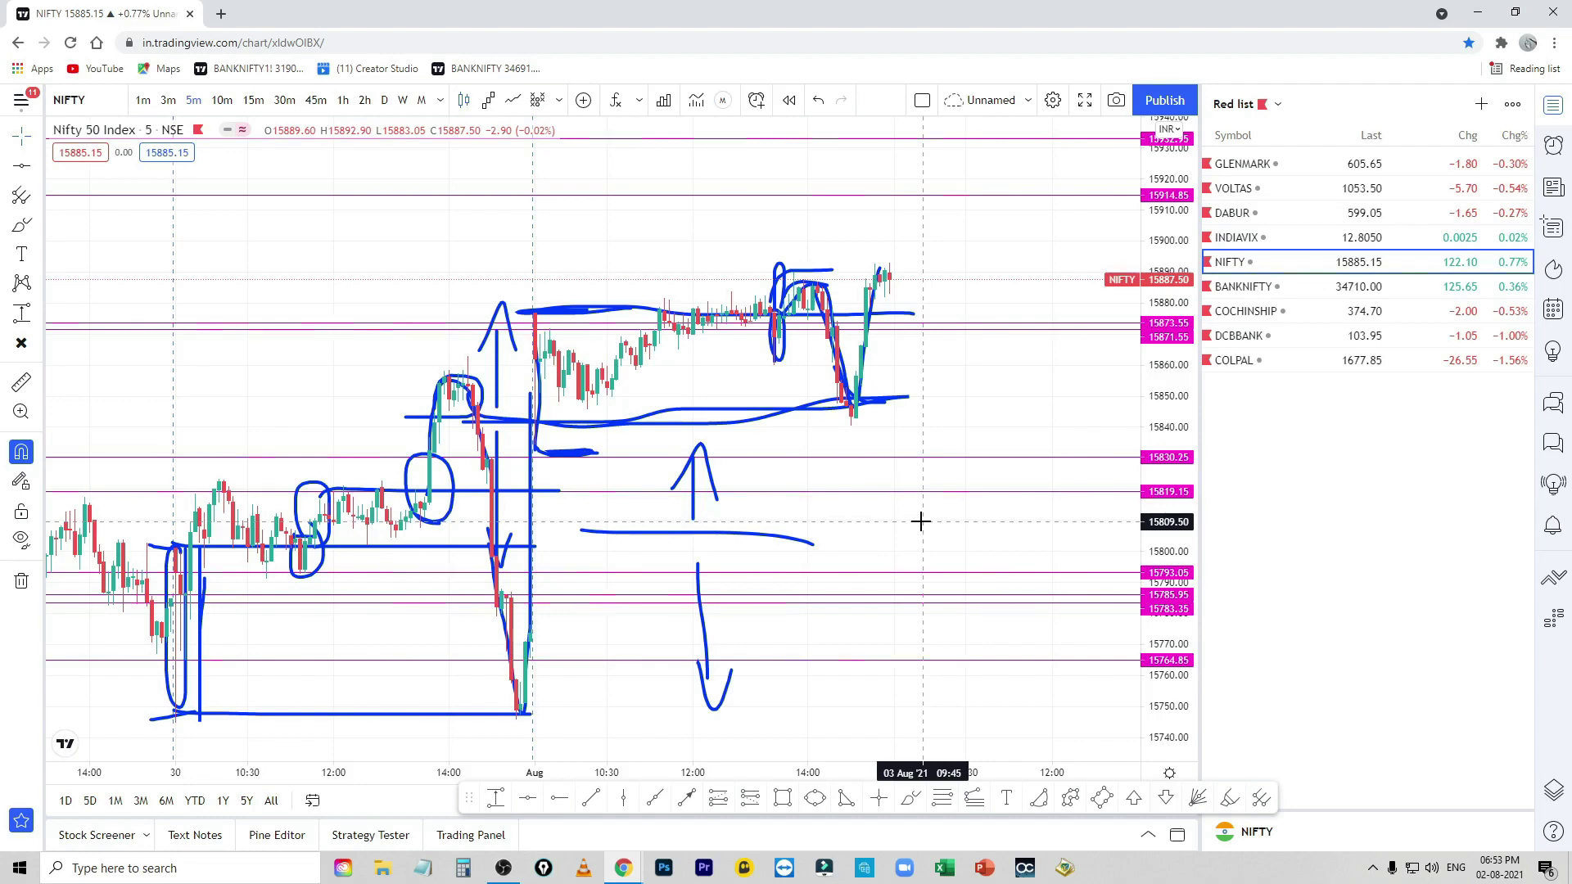
Step: Open the COLPAL chart, brush along the 2 August fall through 1700.00 to below 1686.60, and mark a large cross beside it
click(1238, 360)
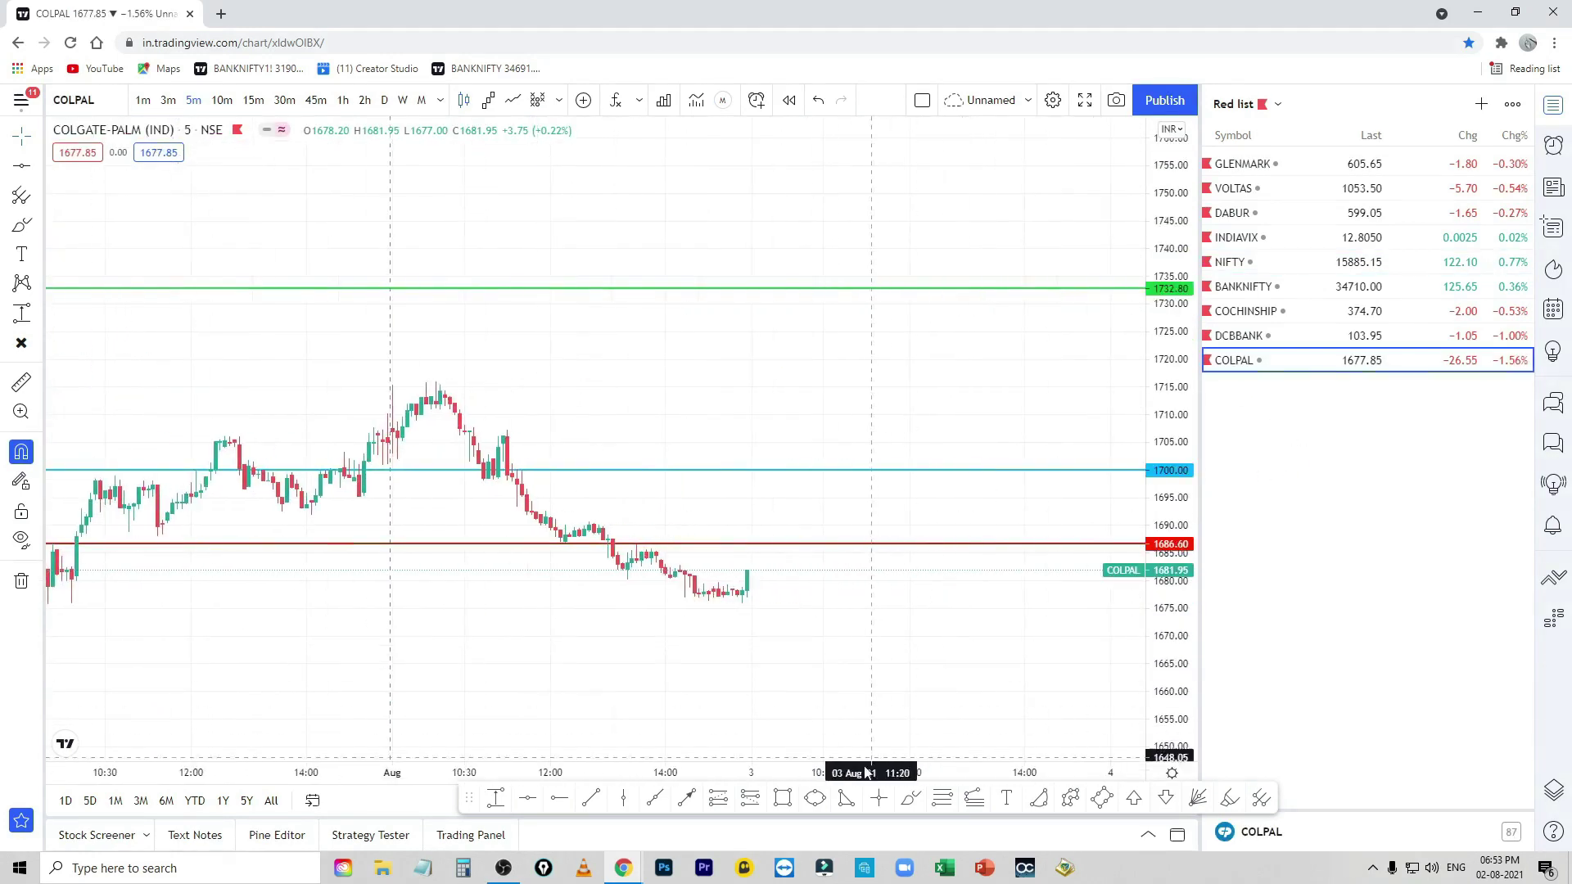
click(911, 800)
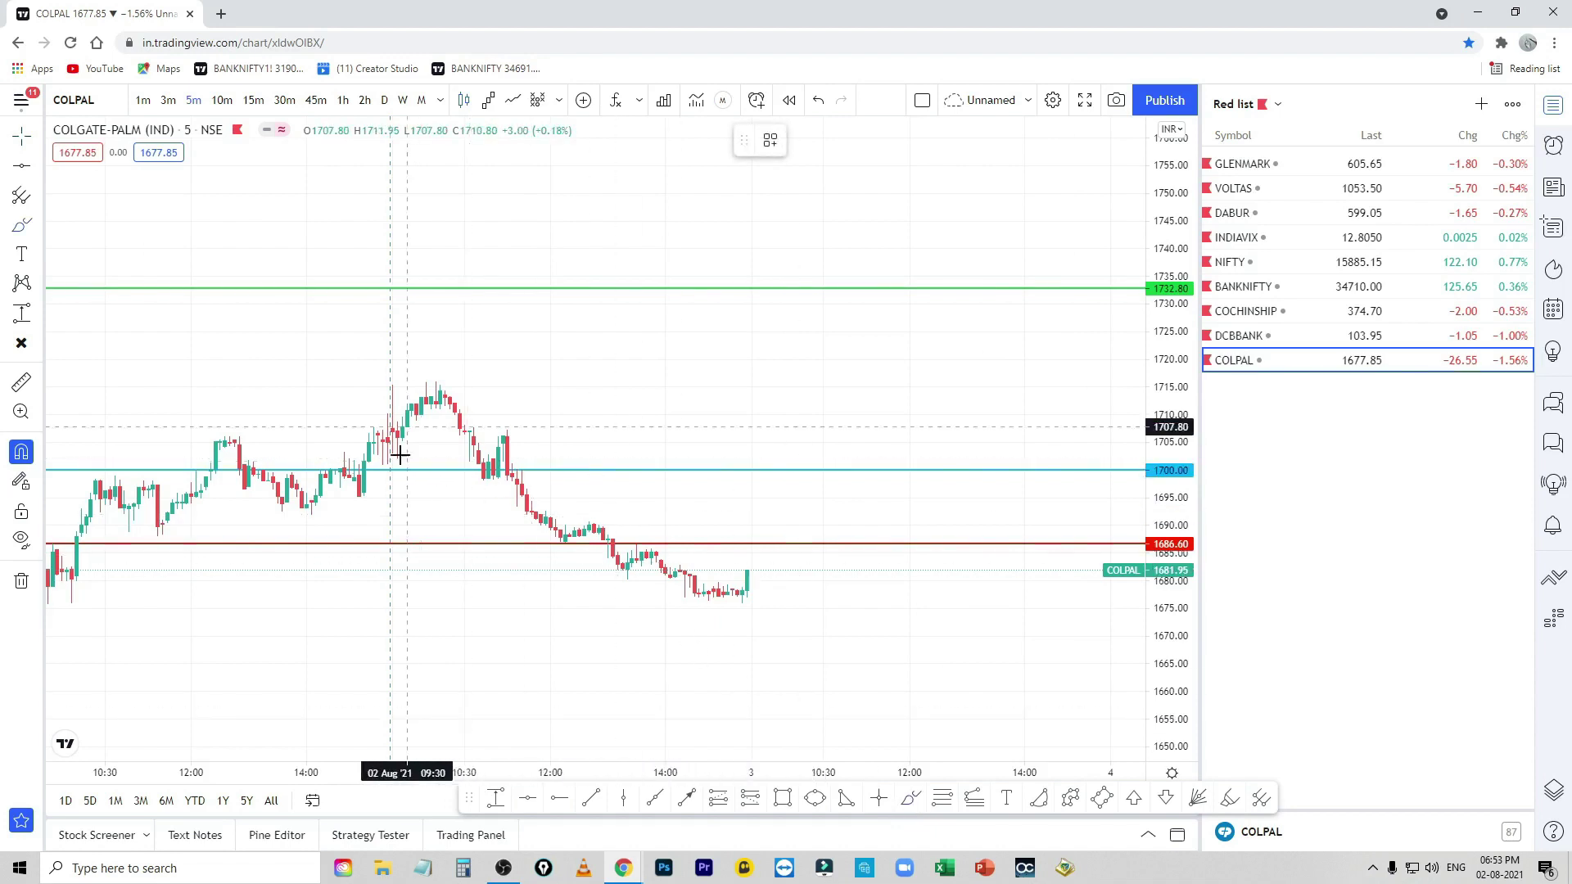
mouse_move(394, 450)
mouse_down()
mouse_move(459, 413)
mouse_move(491, 479)
mouse_move(510, 448)
mouse_move(570, 559)
mouse_up()
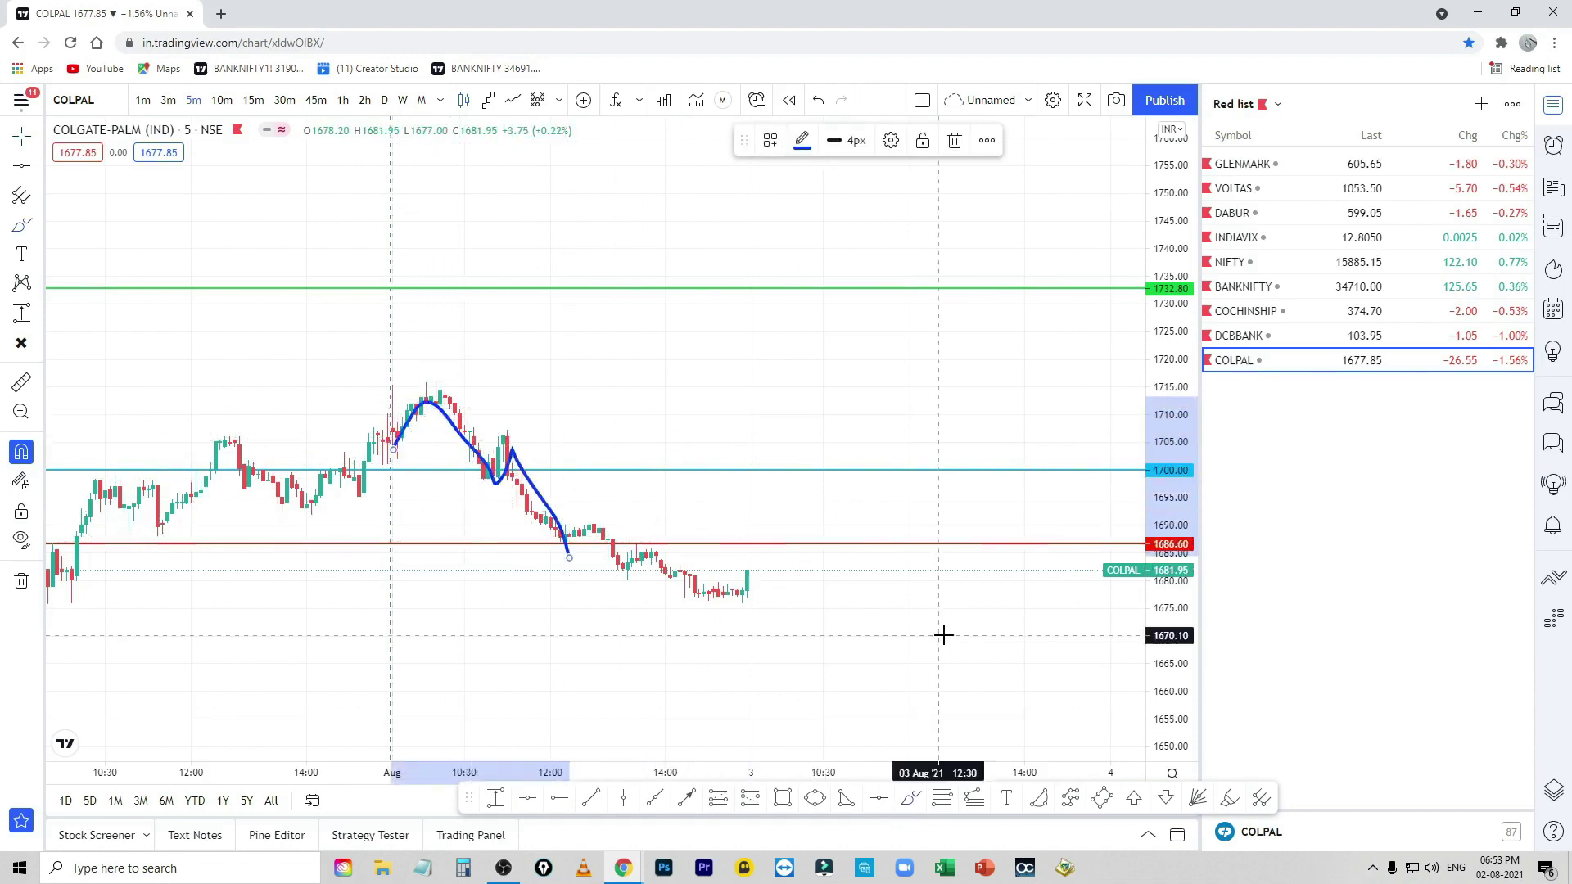
drag(686, 354, 751, 452)
drag(579, 446, 767, 357)
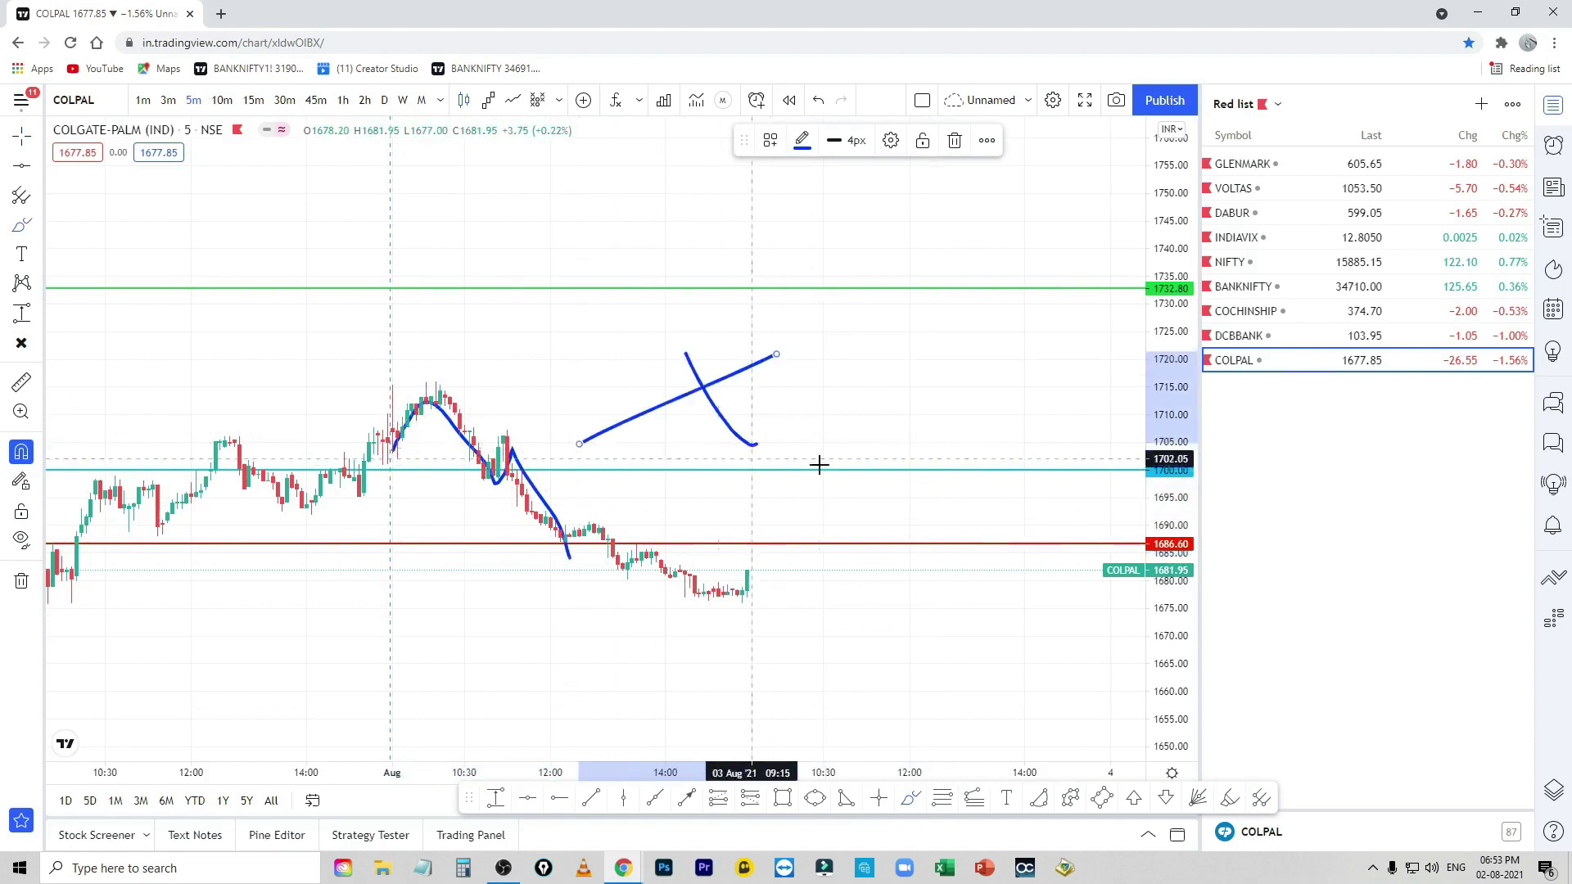
Step: Open the DCBBANK chart and brush a path along the 104.95 level and down the decline to about 103.50
click(1238, 337)
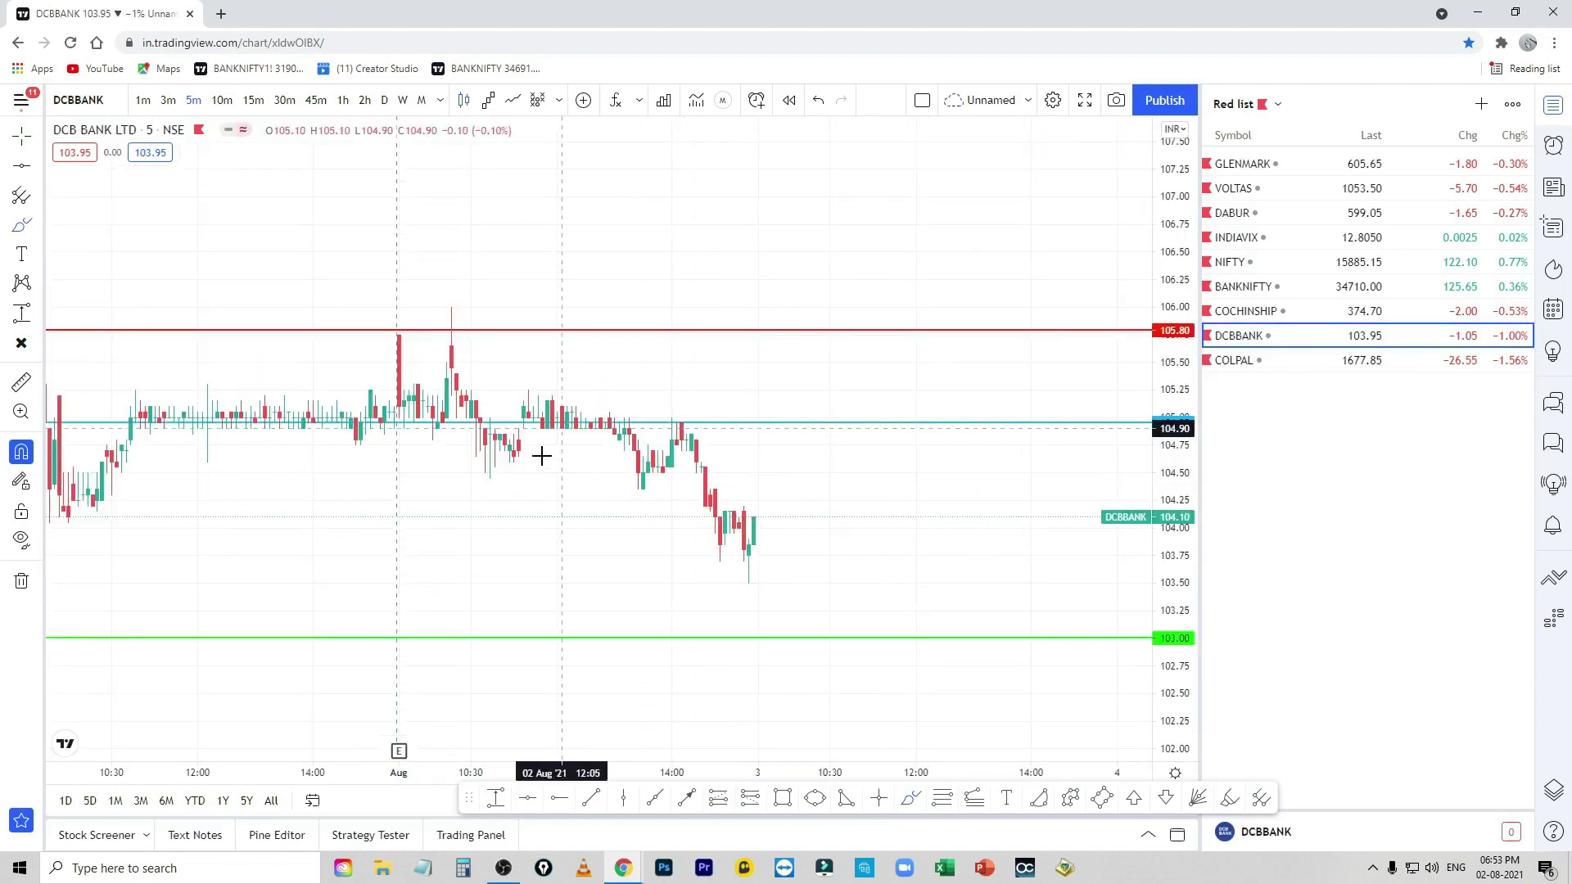
mouse_move(460, 405)
mouse_down()
mouse_move(471, 436)
mouse_move(624, 421)
mouse_move(743, 582)
mouse_up()
Step: Measure the DCBBANK price drop from 104.95 to the day's low with a price range, and delete the measurement
click(495, 798)
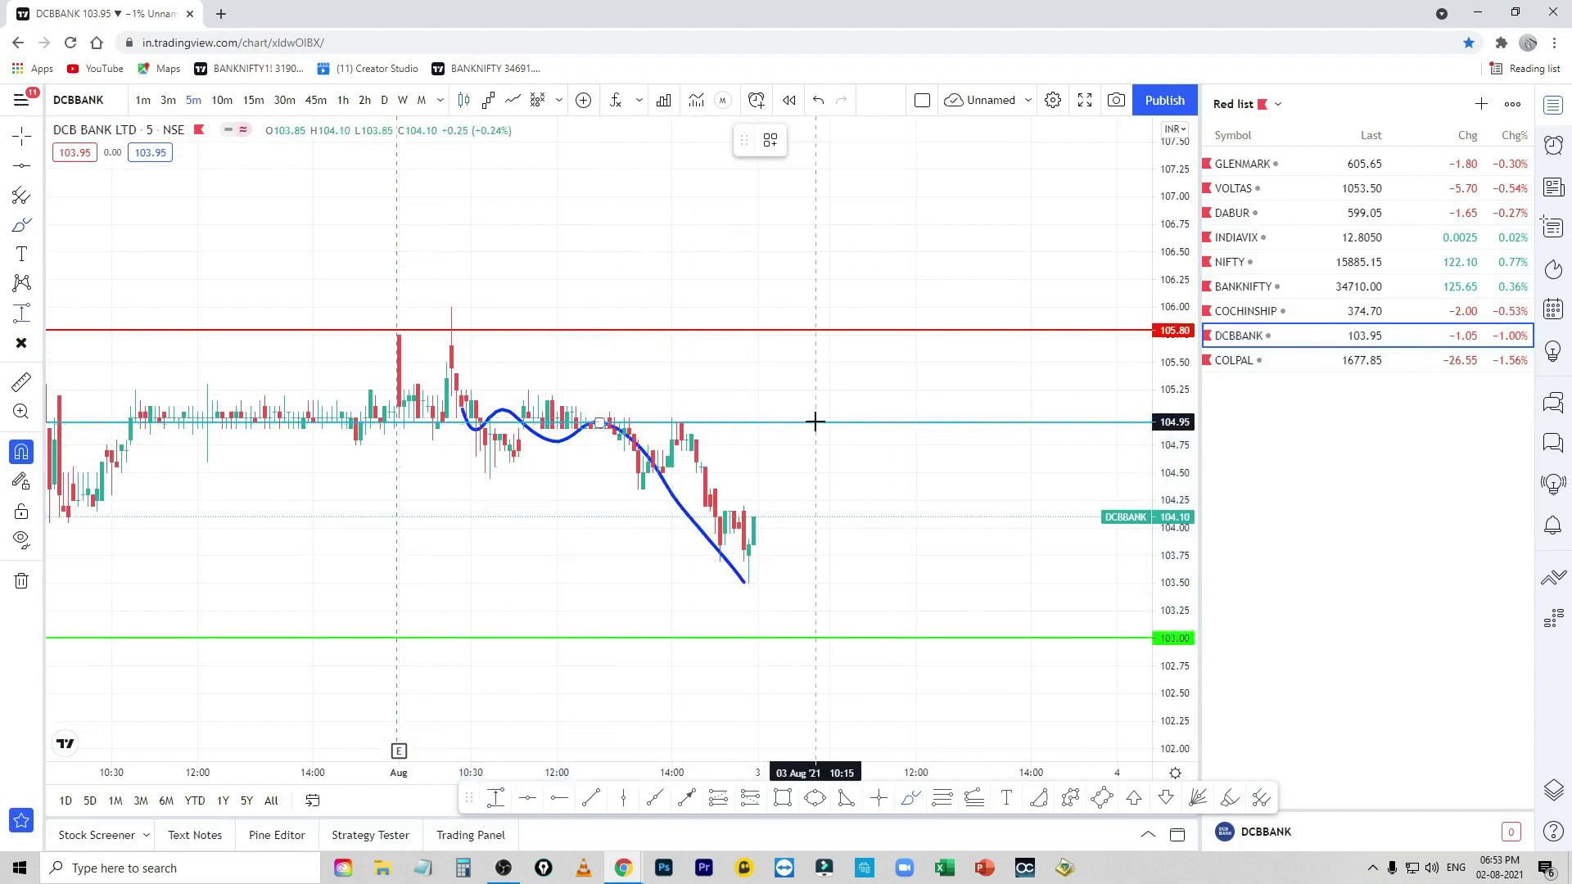
click(820, 422)
click(844, 579)
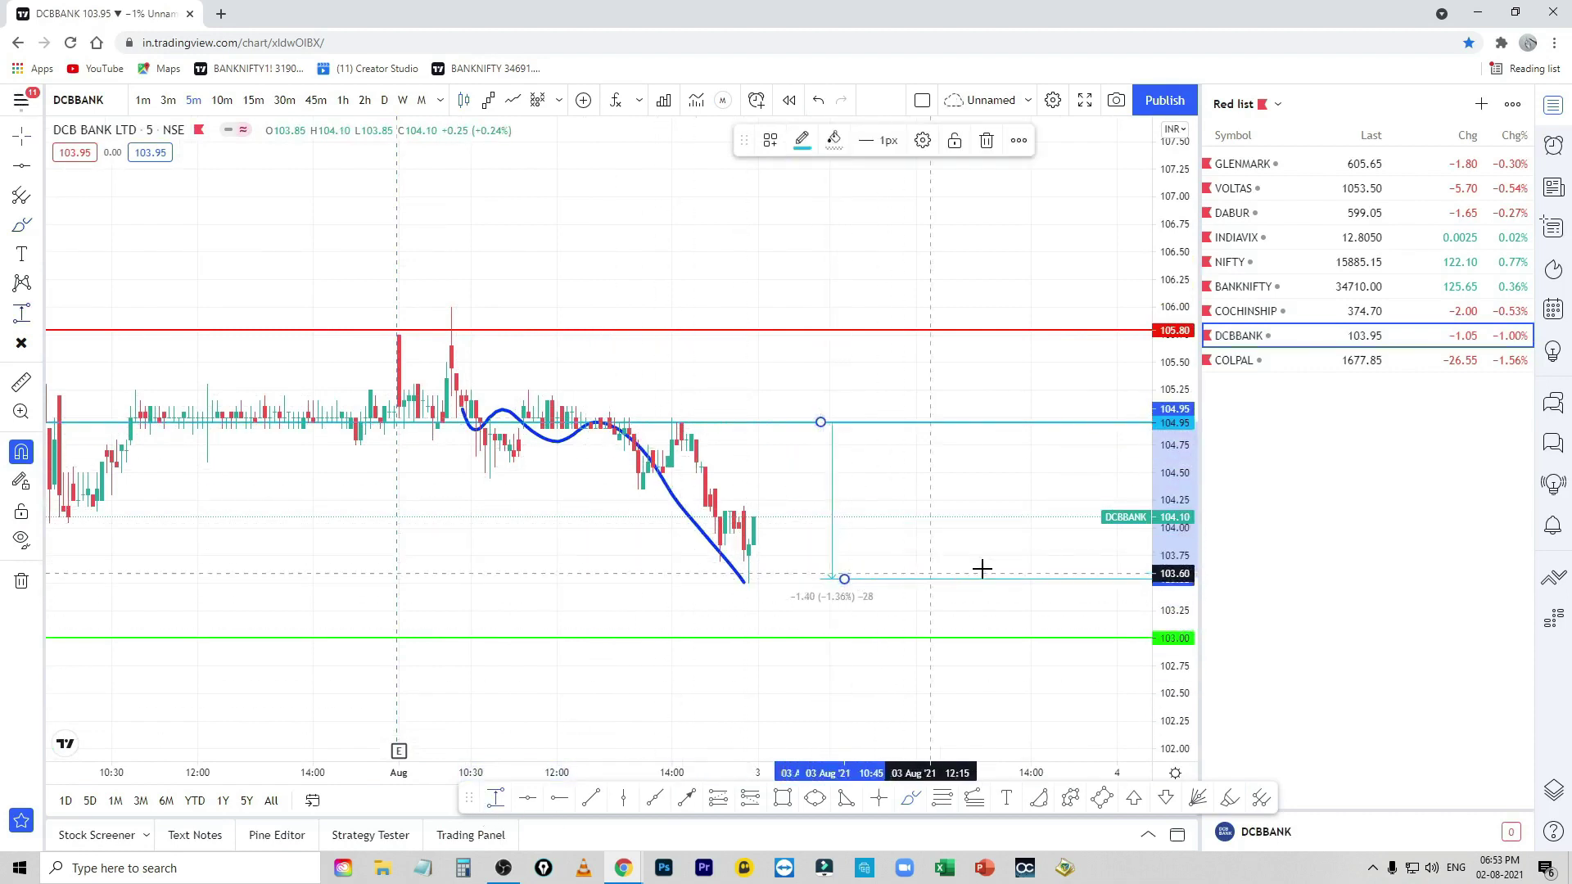
click(988, 142)
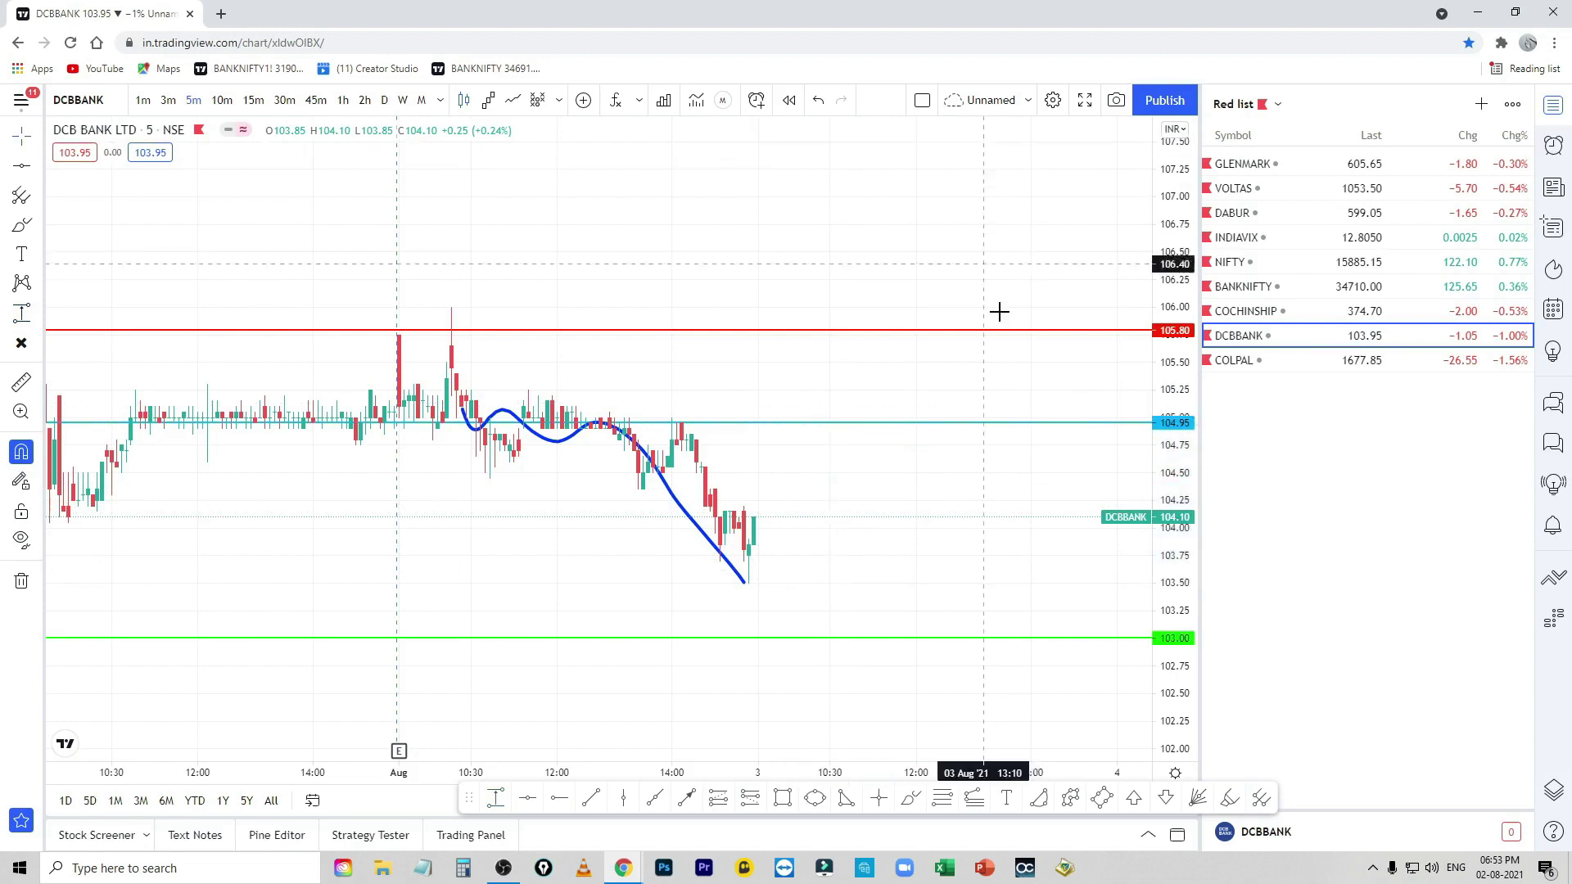
Step: Open the COCHINSHIP chart, measure the price drop from the 376.00 level to the afternoon low, and delete the measurement
key(Up)
drag(1180, 464, 1177, 690)
click(914, 807)
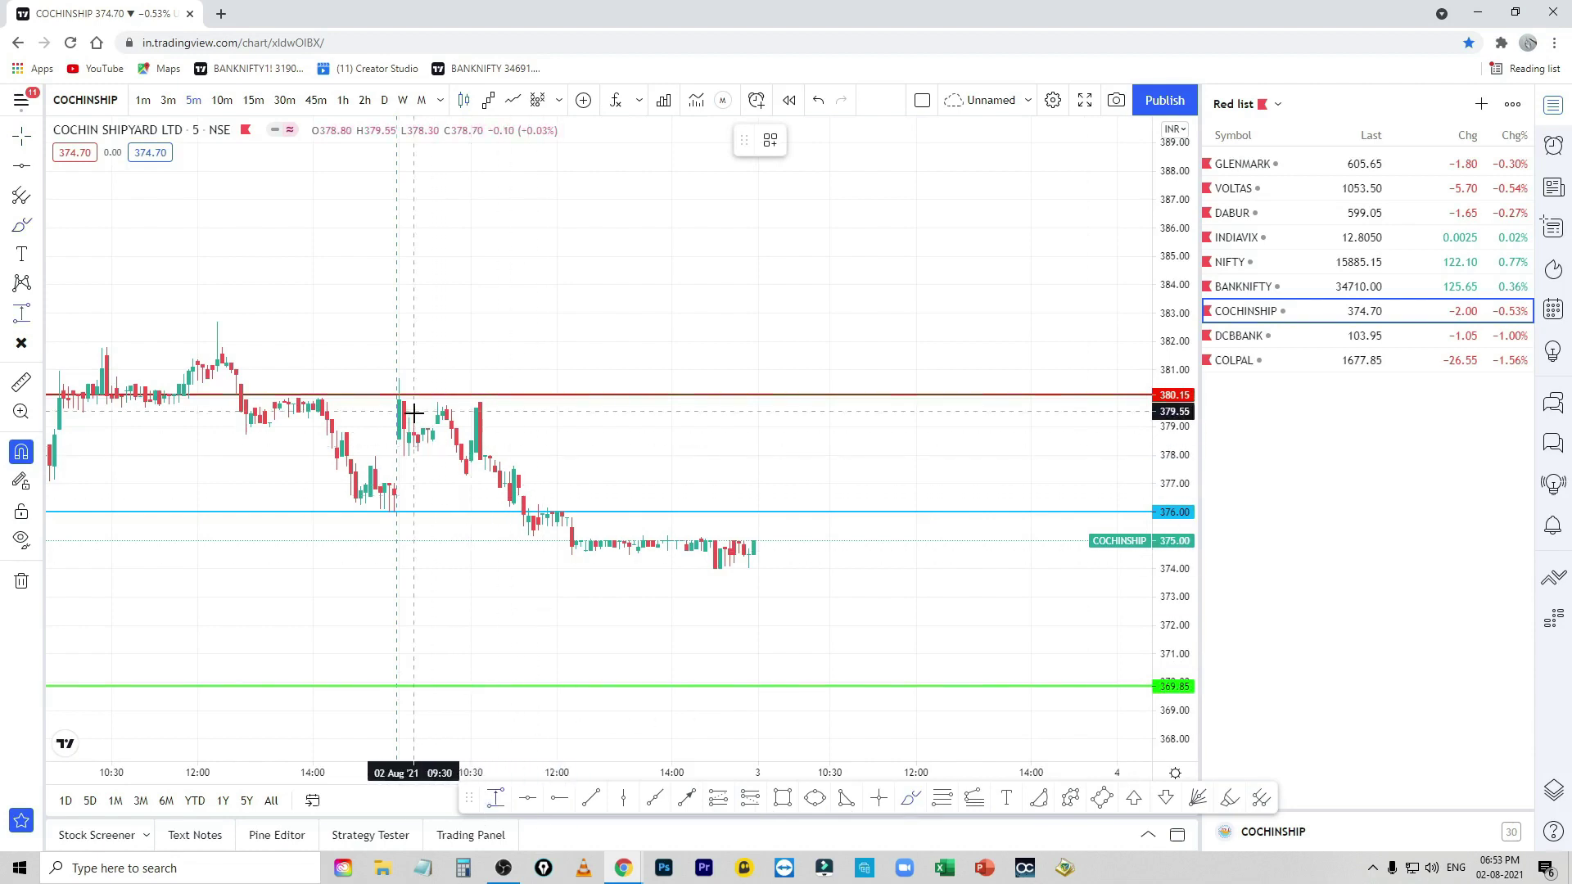
click(519, 516)
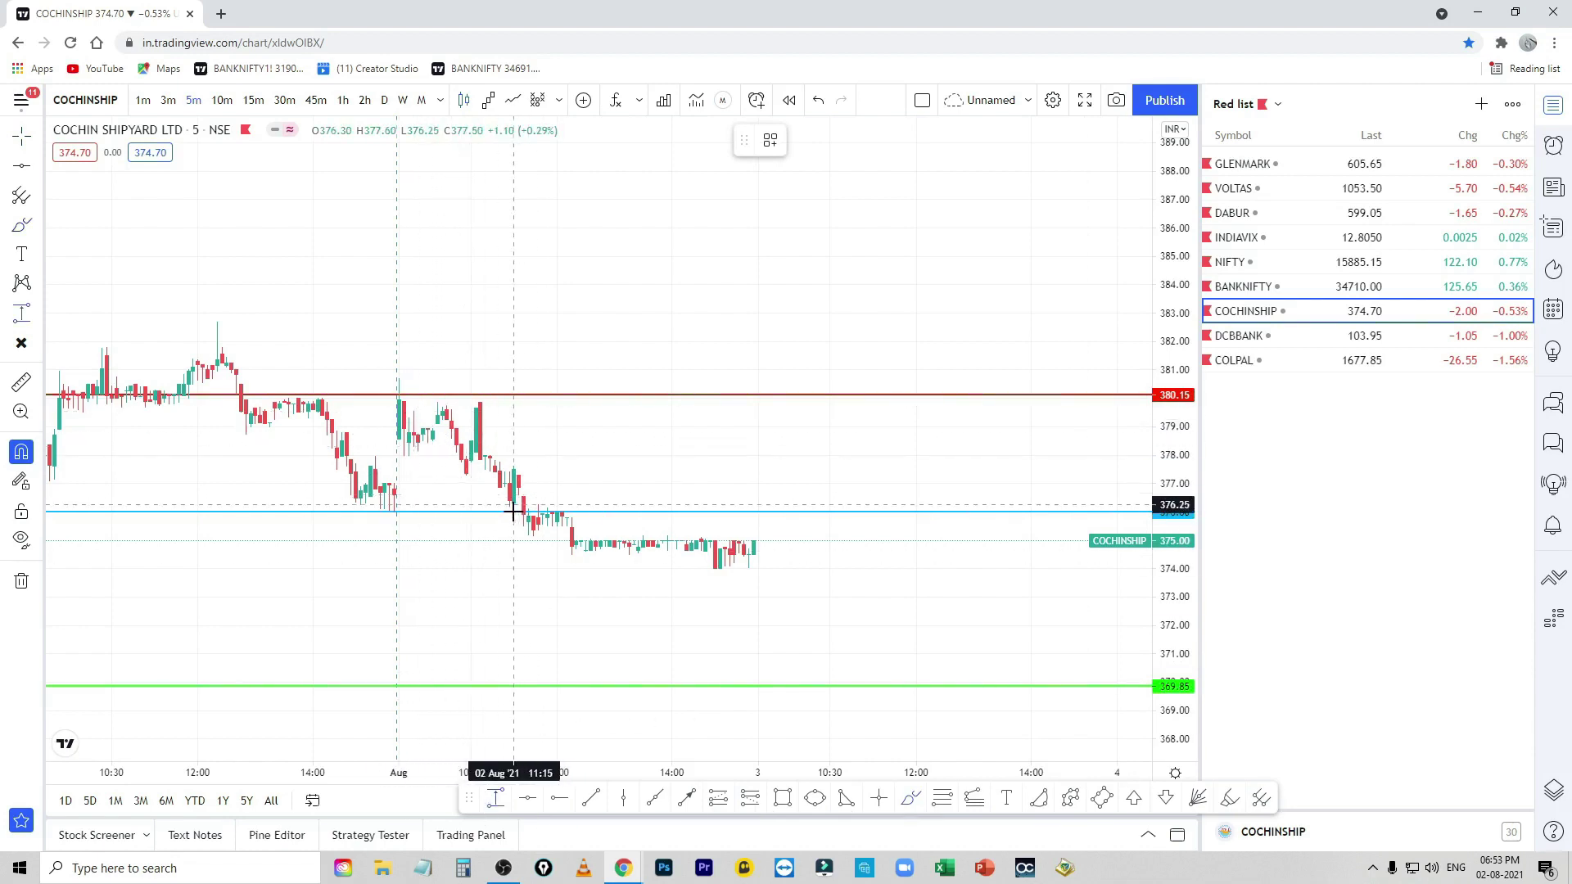
click(726, 564)
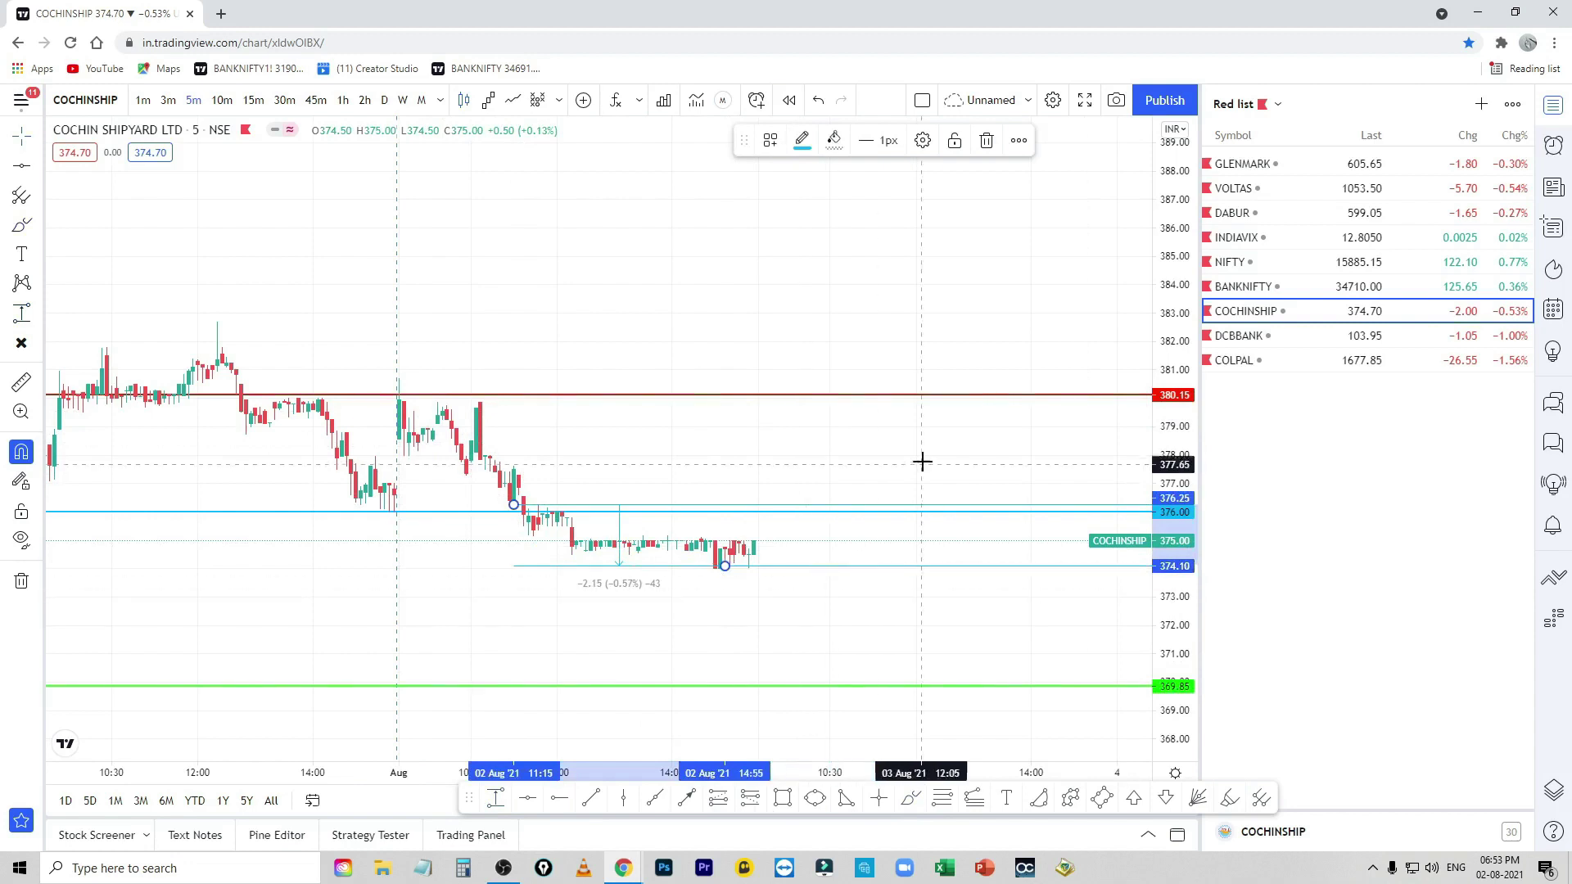
click(985, 142)
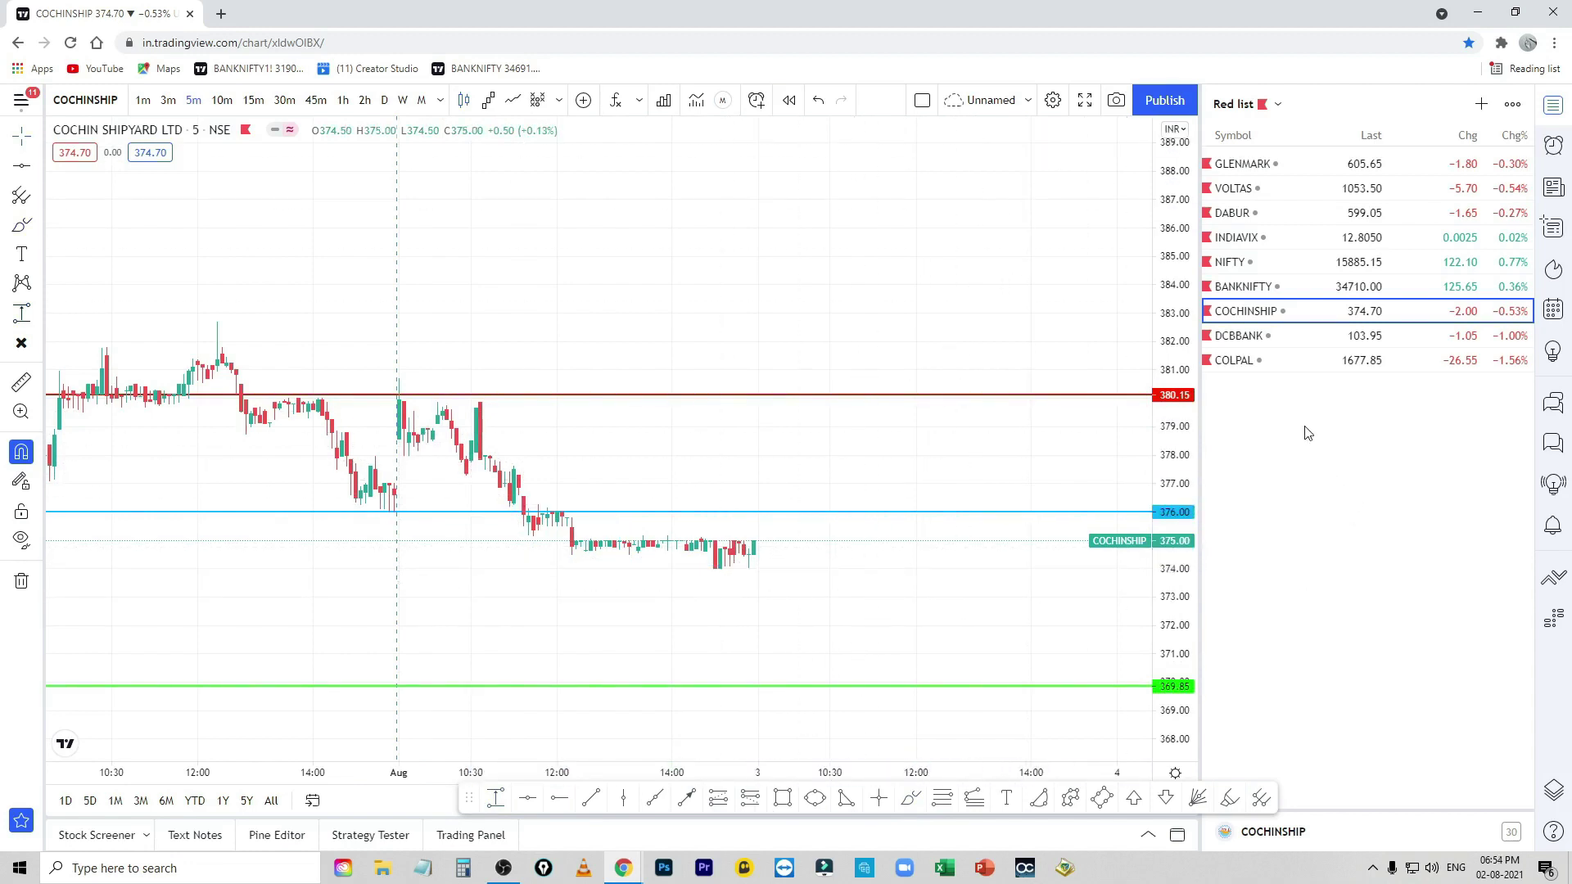
Step: Remove COLPAL, DCBBANK and COCHINSHIP from the Red list by clearing their red flags
click(1206, 360)
click(1207, 336)
click(1207, 311)
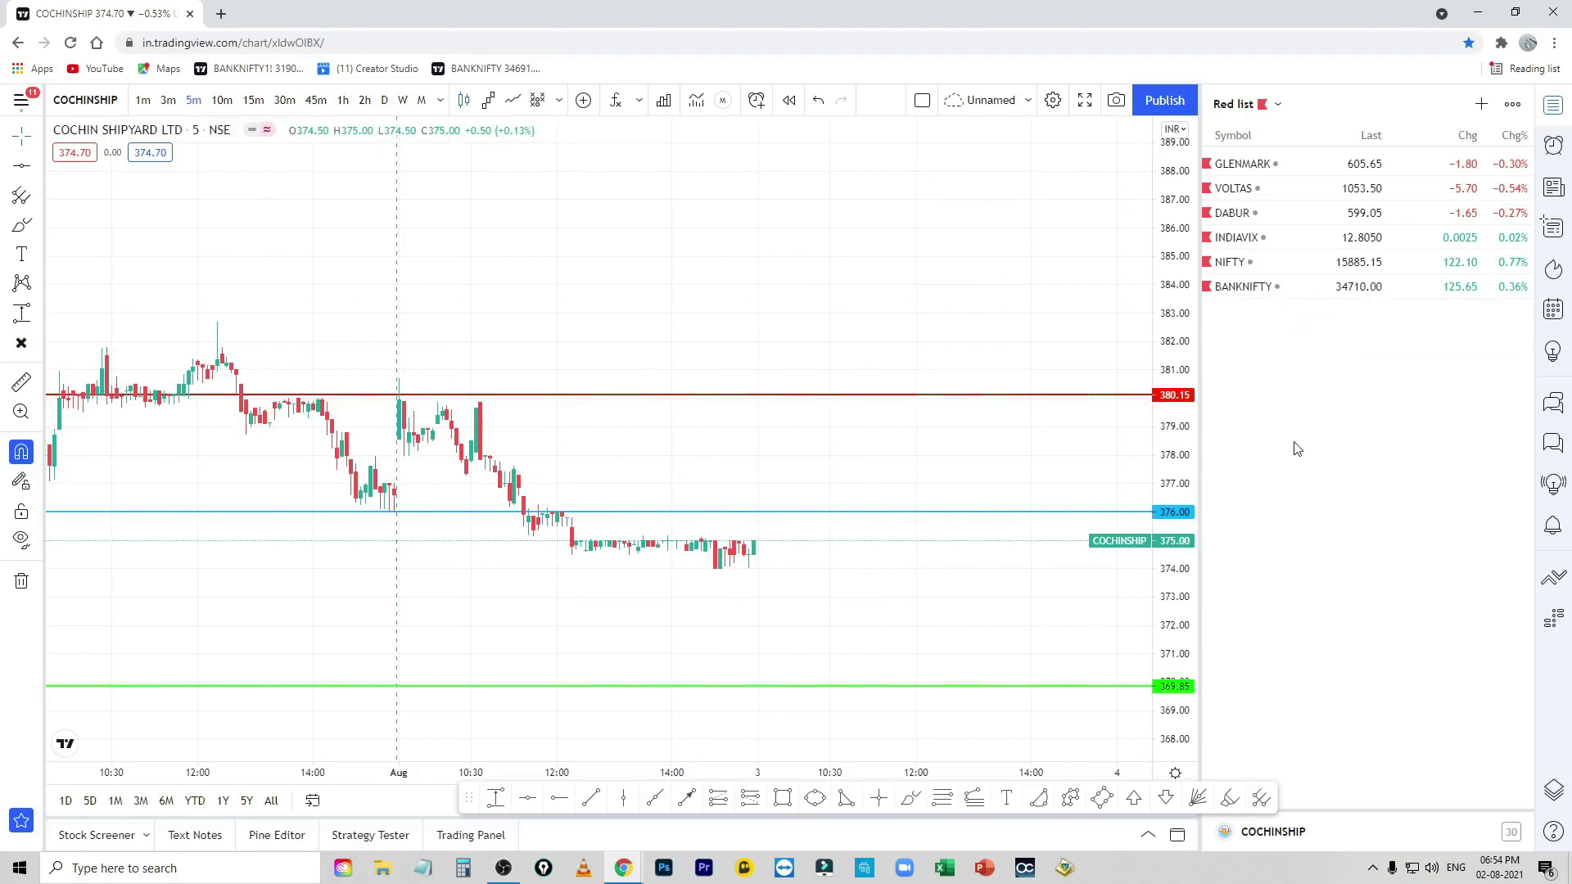
Step: Open the DABUR chart and brush two resistance lines around 600.70 to 601.50 with a flat opening mark after the last candle
click(1232, 214)
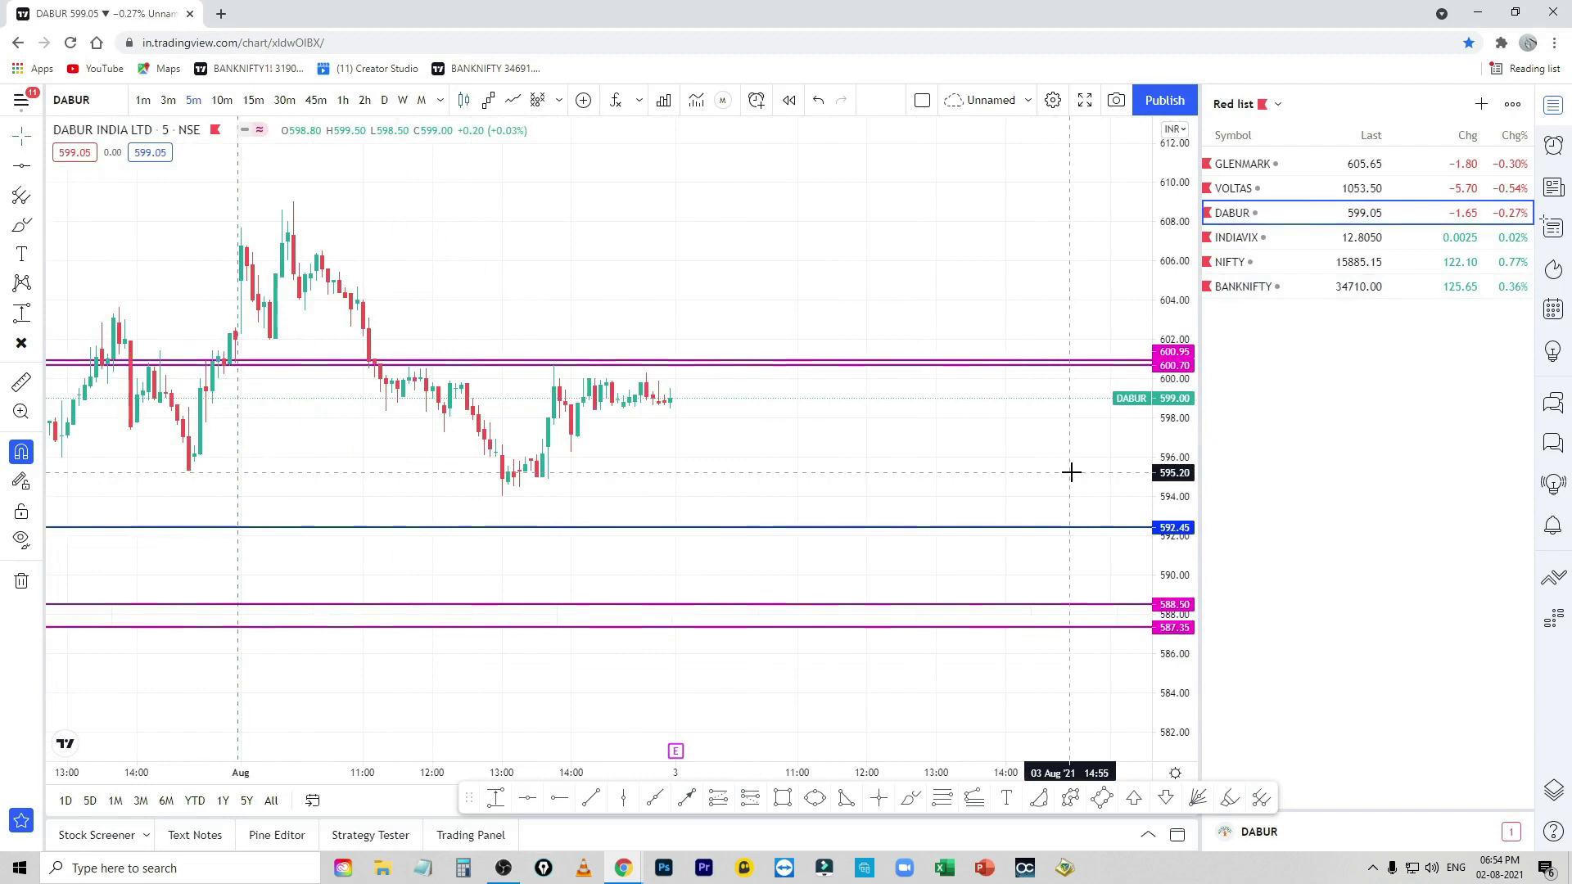
click(907, 801)
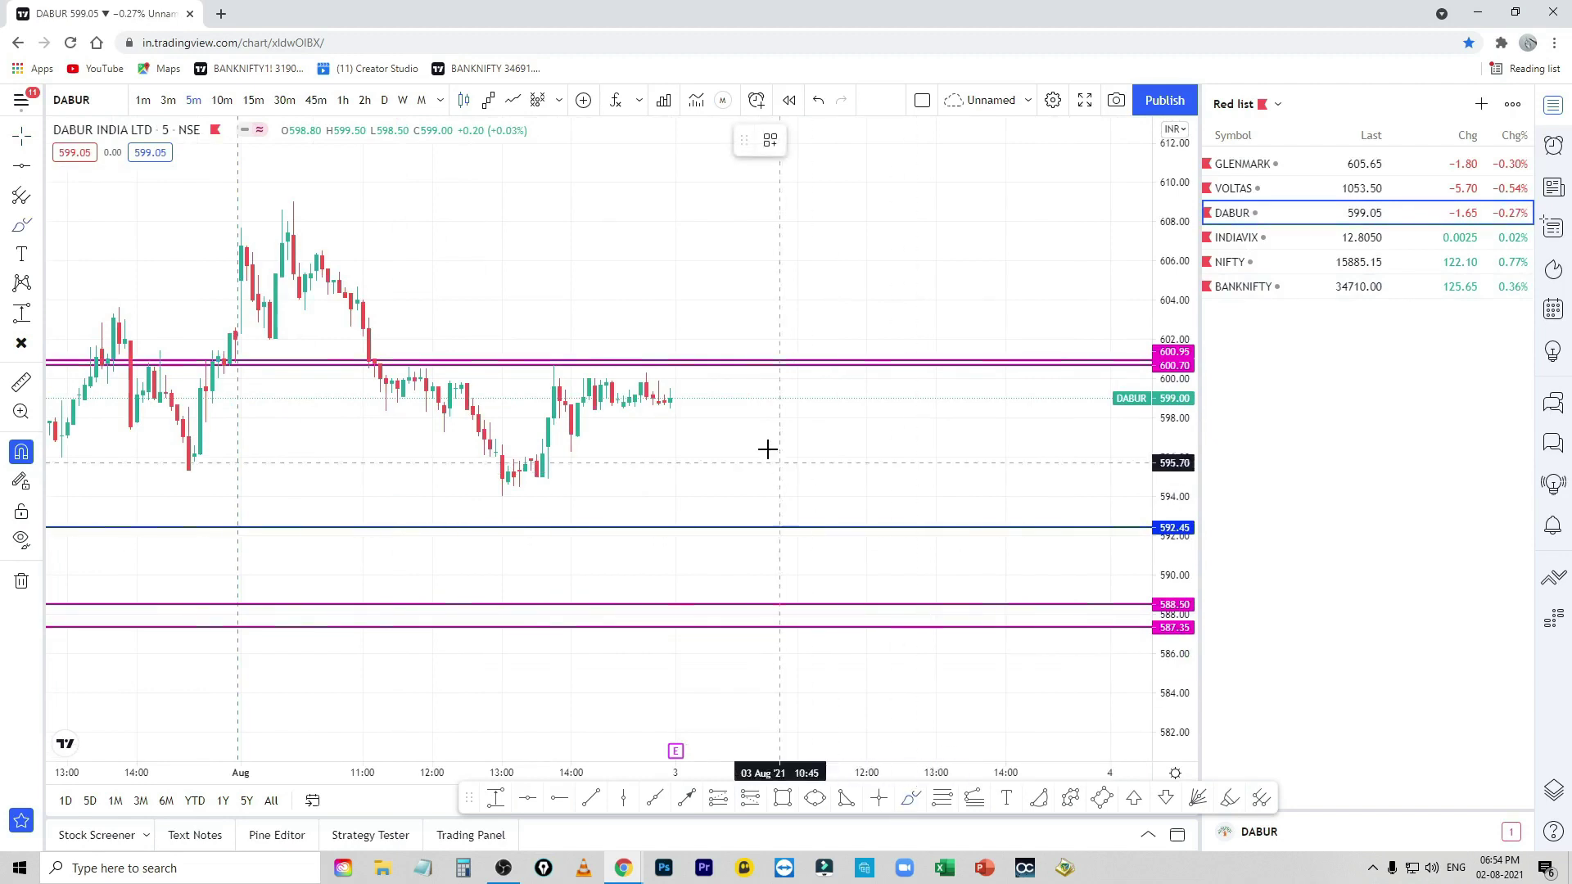
drag(613, 379, 769, 362)
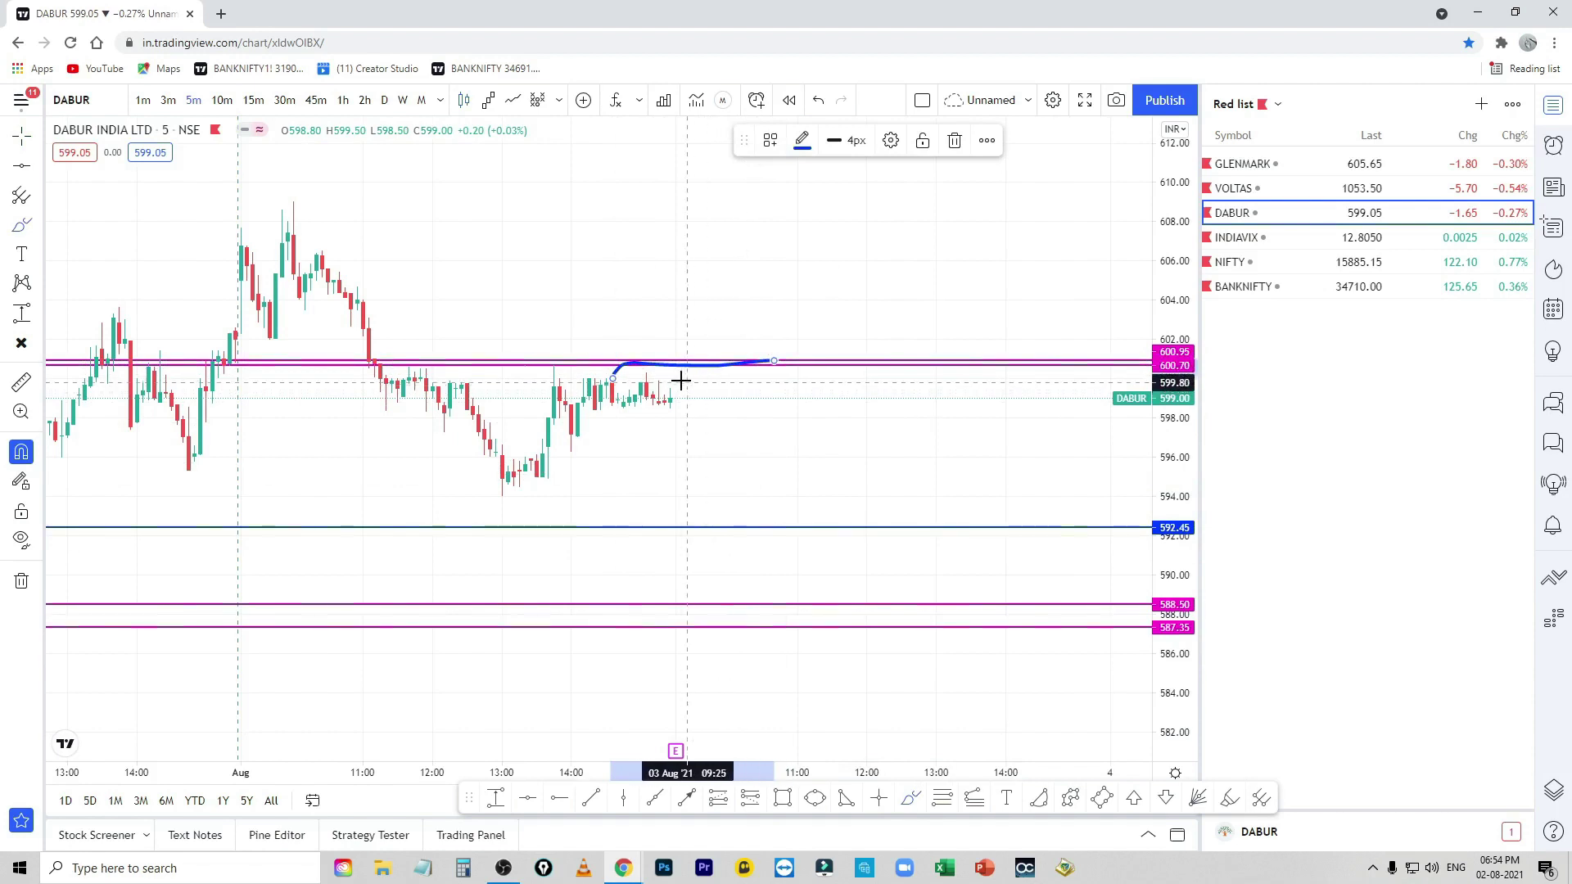
drag(681, 386, 690, 389)
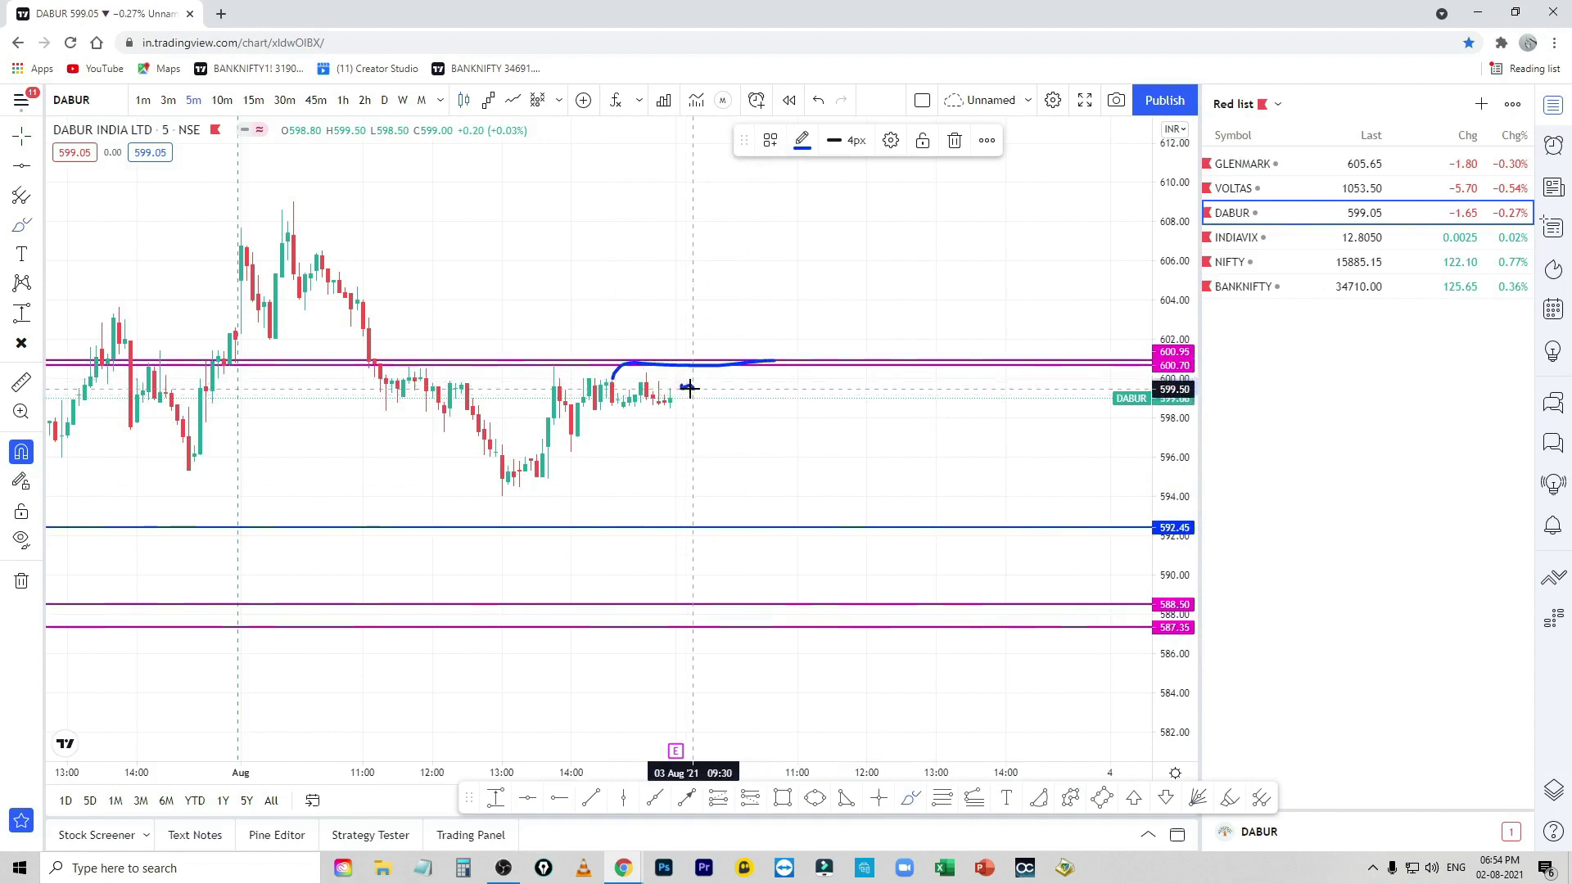
drag(556, 360, 751, 348)
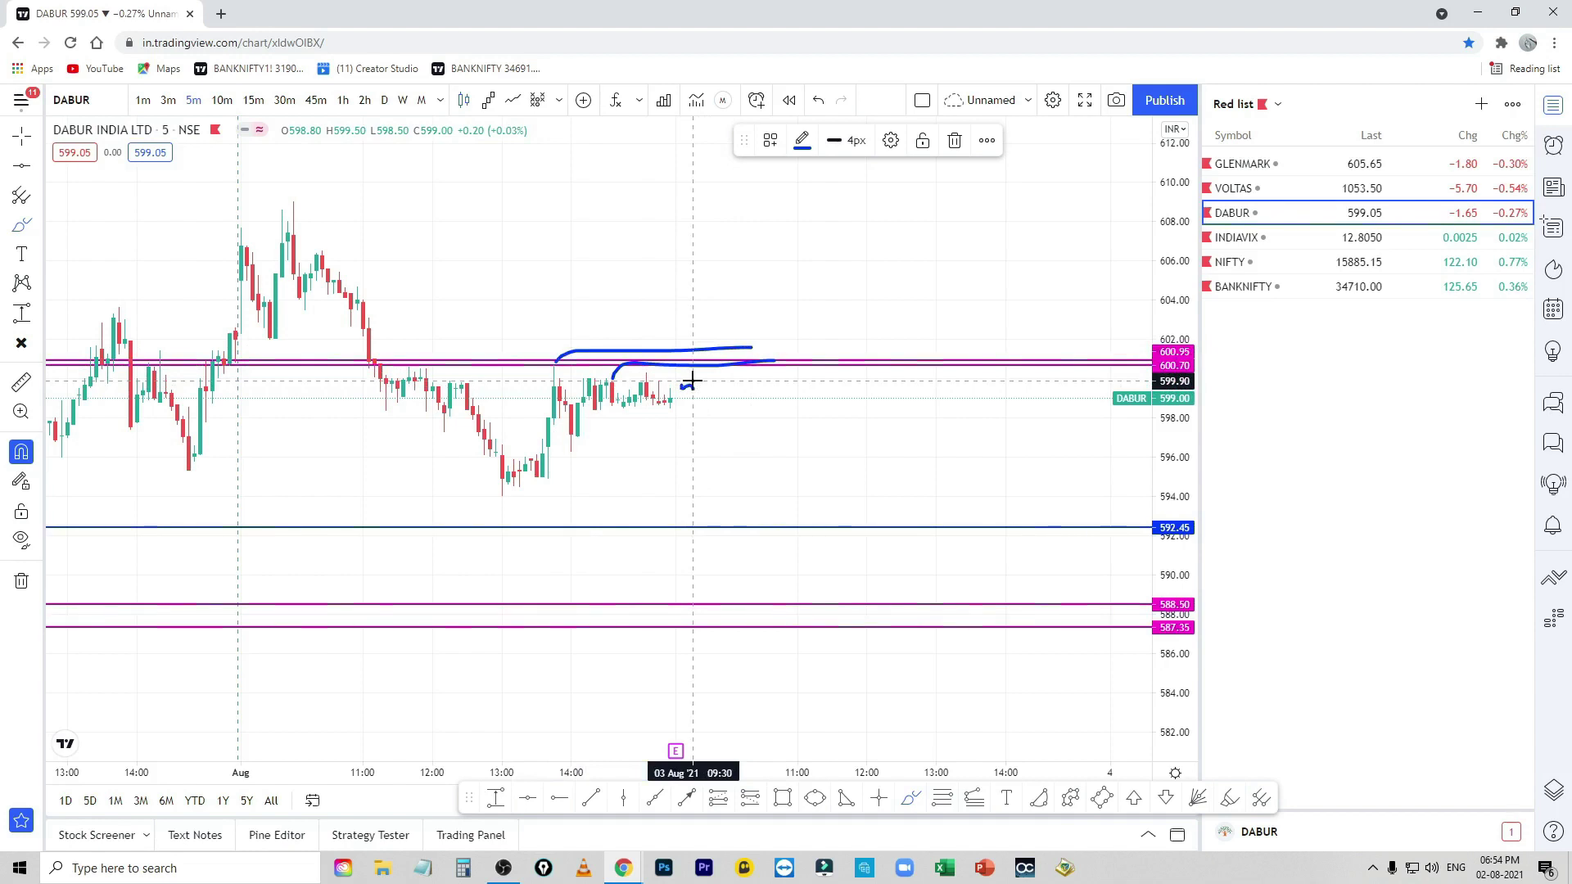
Step: Brush a downward arrow from DABUR's opening mark to 592.45, a short line just above that level, and a falling stroke toward 588.50
drag(691, 381, 751, 477)
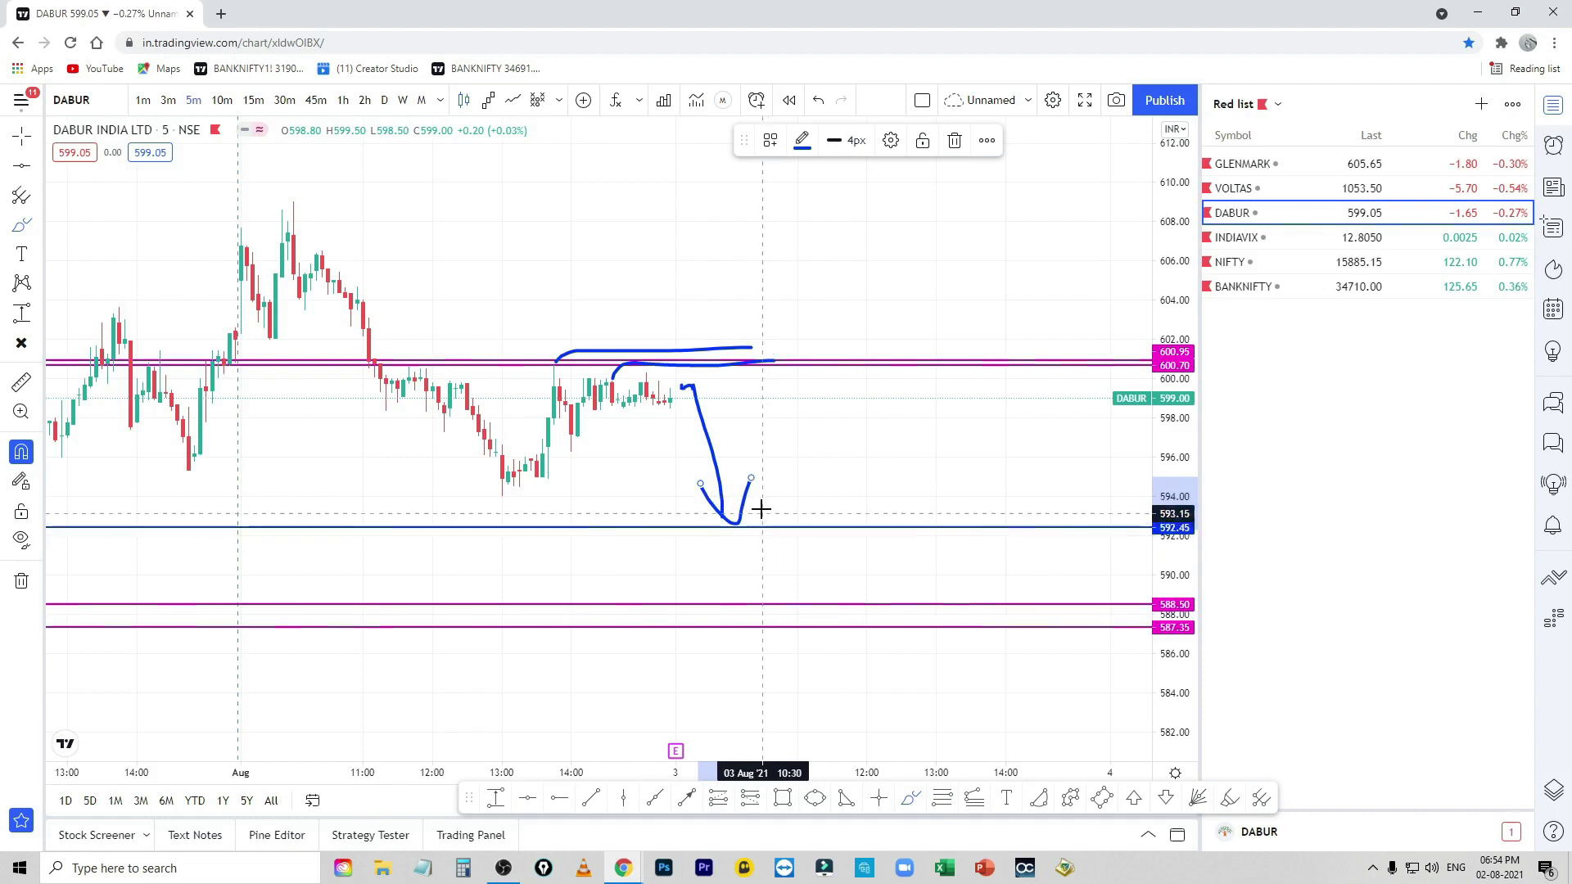
mouse_move(754, 505)
mouse_down()
mouse_move(849, 505)
mouse_move(809, 593)
mouse_up()
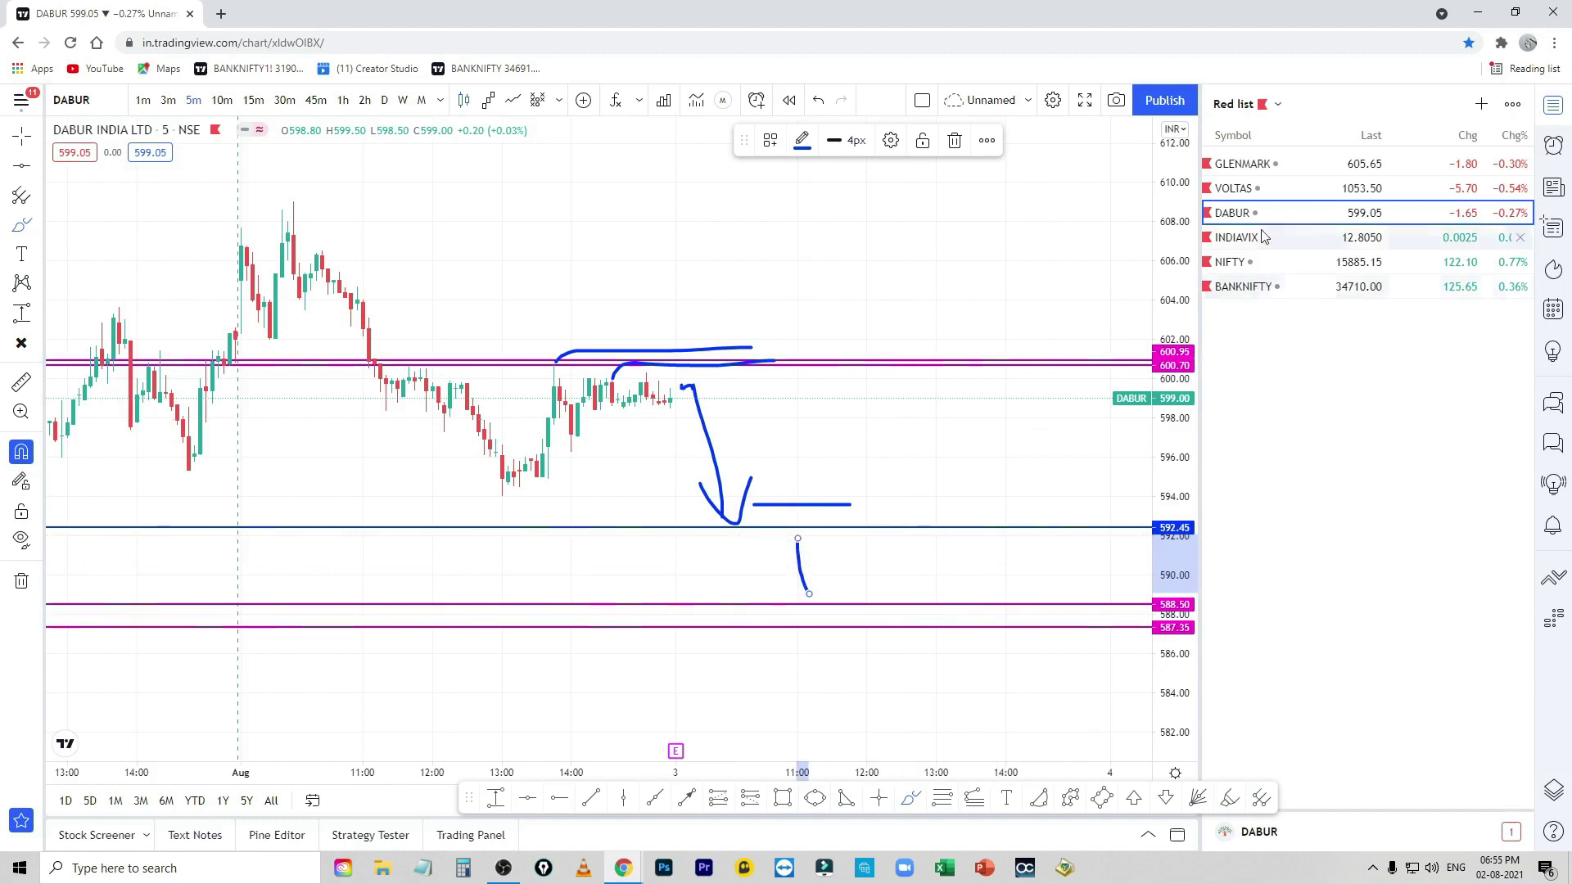
Step: Open the VOLTAS chart and brush one downward arrow through the 1053.00 level and a second one down to 1038.45
click(1326, 188)
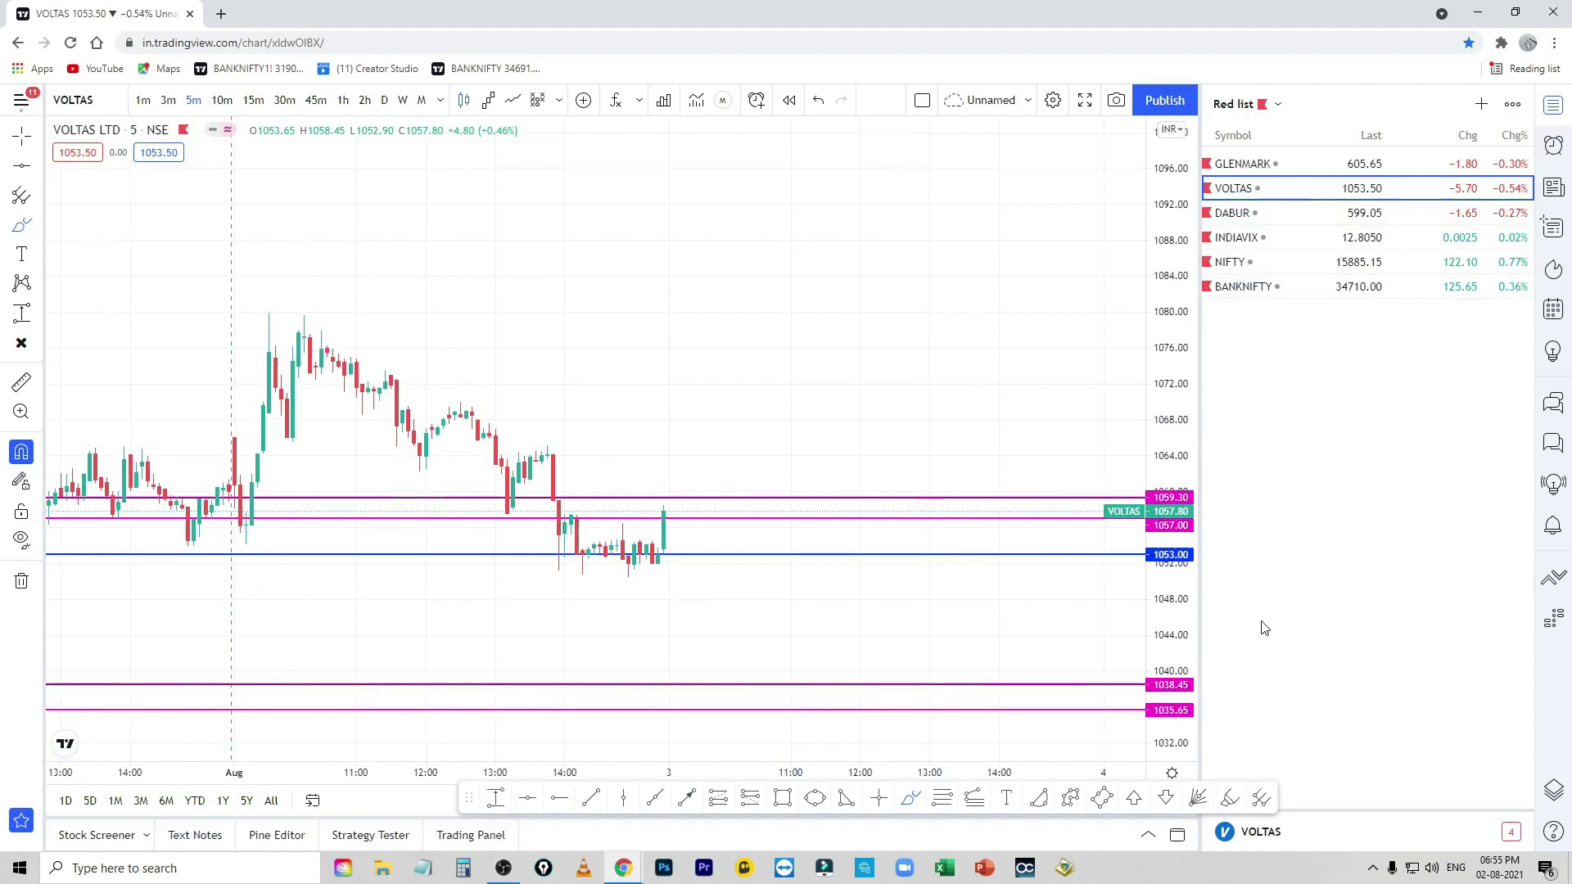
drag(684, 538, 686, 573)
mouse_move(663, 558)
mouse_down()
mouse_move(673, 579)
mouse_move(704, 567)
mouse_up()
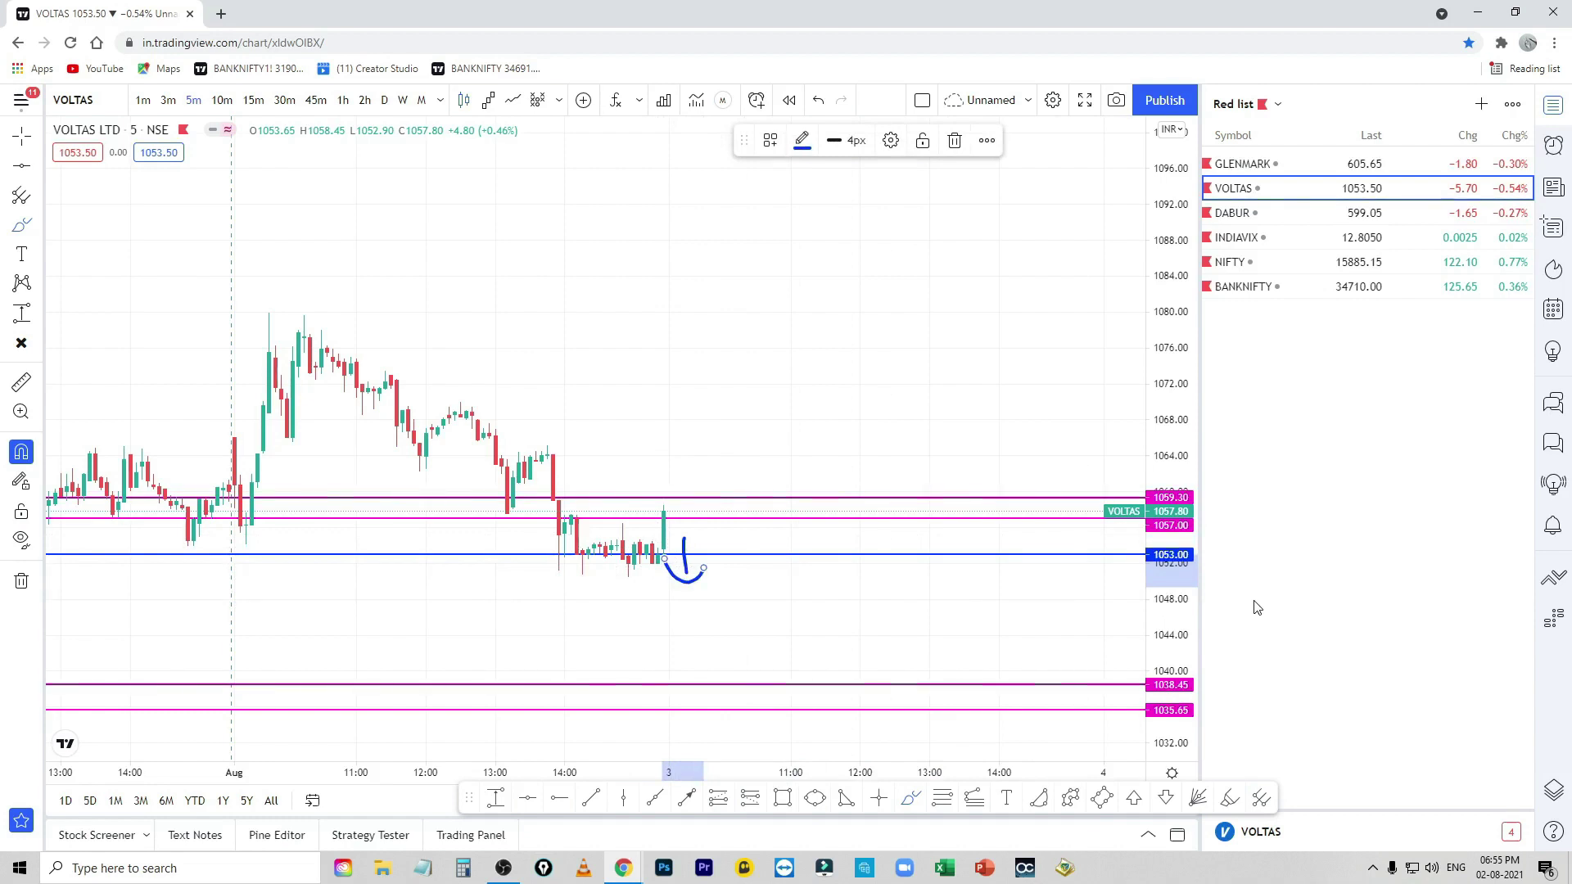
drag(698, 573, 702, 676)
drag(665, 656, 733, 636)
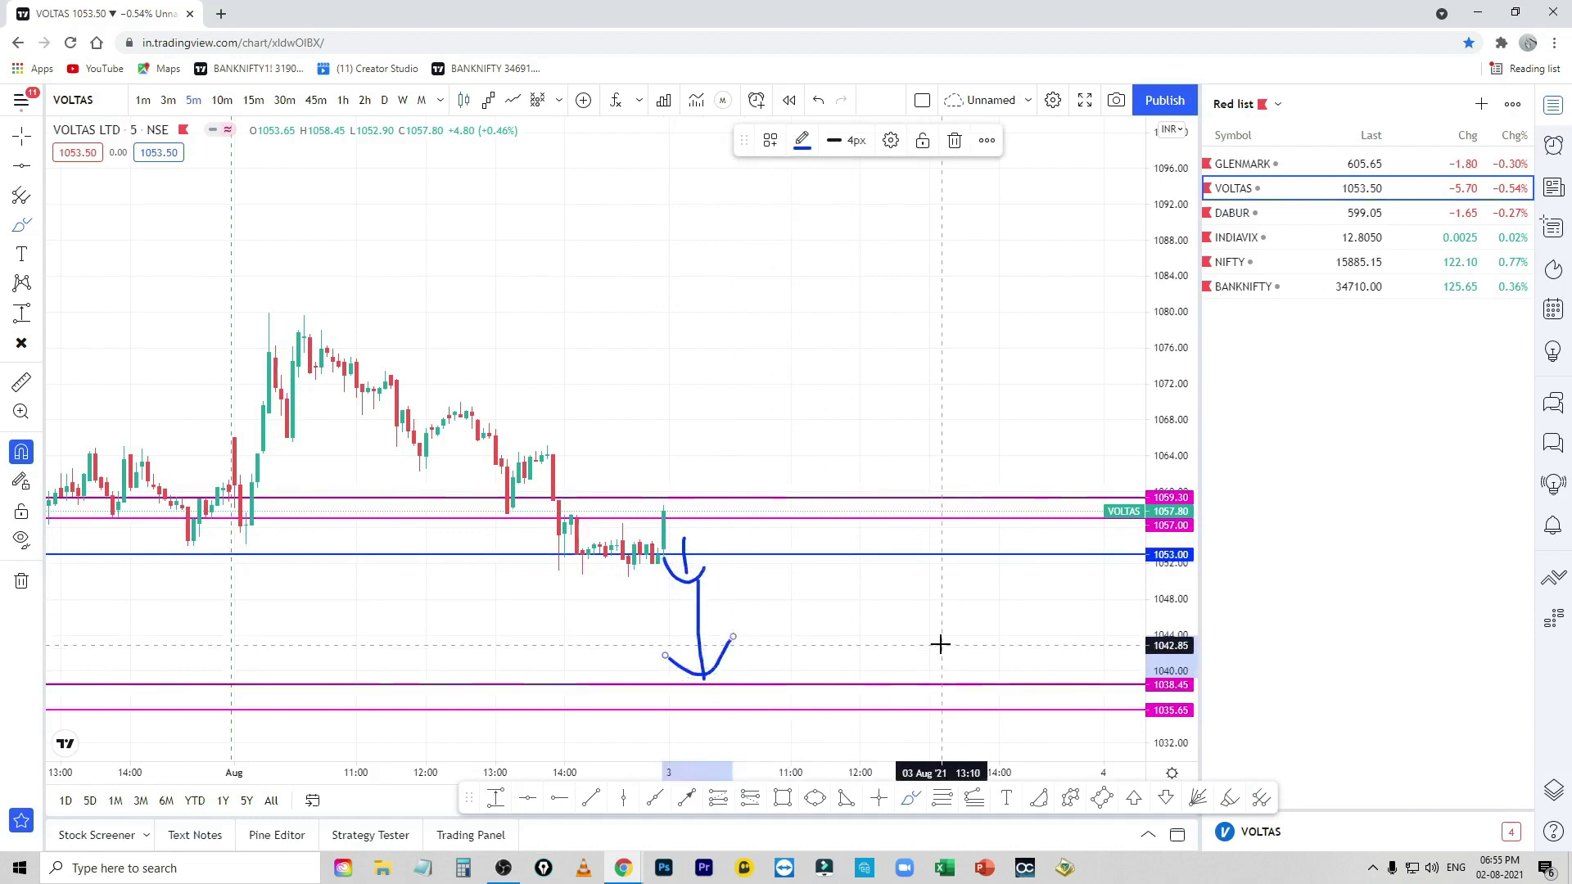
Step: Open the GLENMARK chart and brush a small candle-shaped loop just below the 605.55 level after the last candle
click(1244, 164)
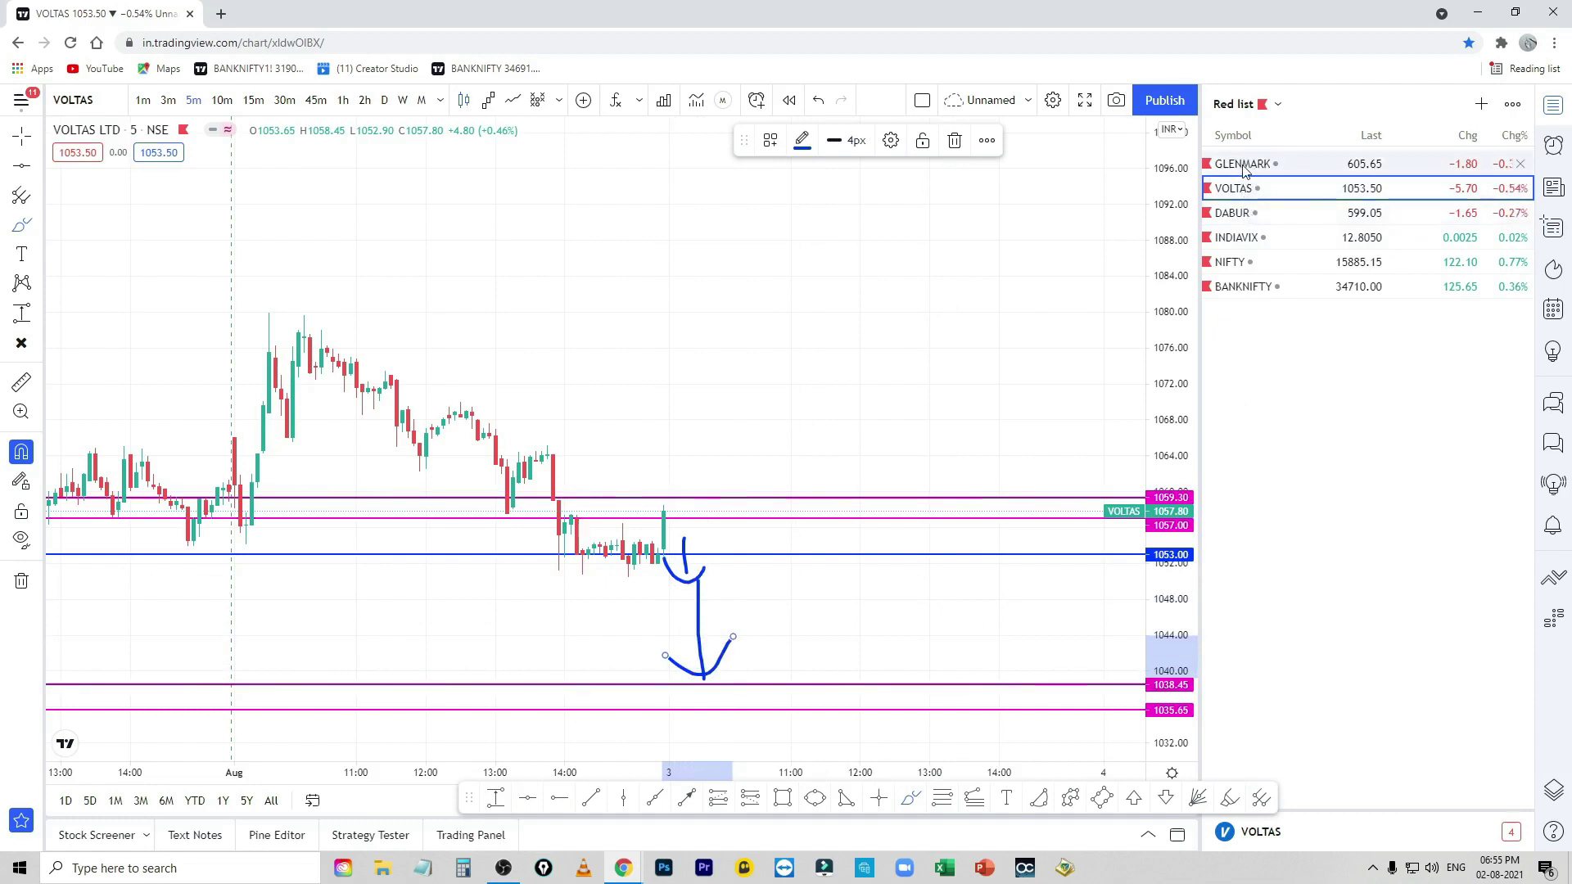
drag(1188, 370, 1170, 728)
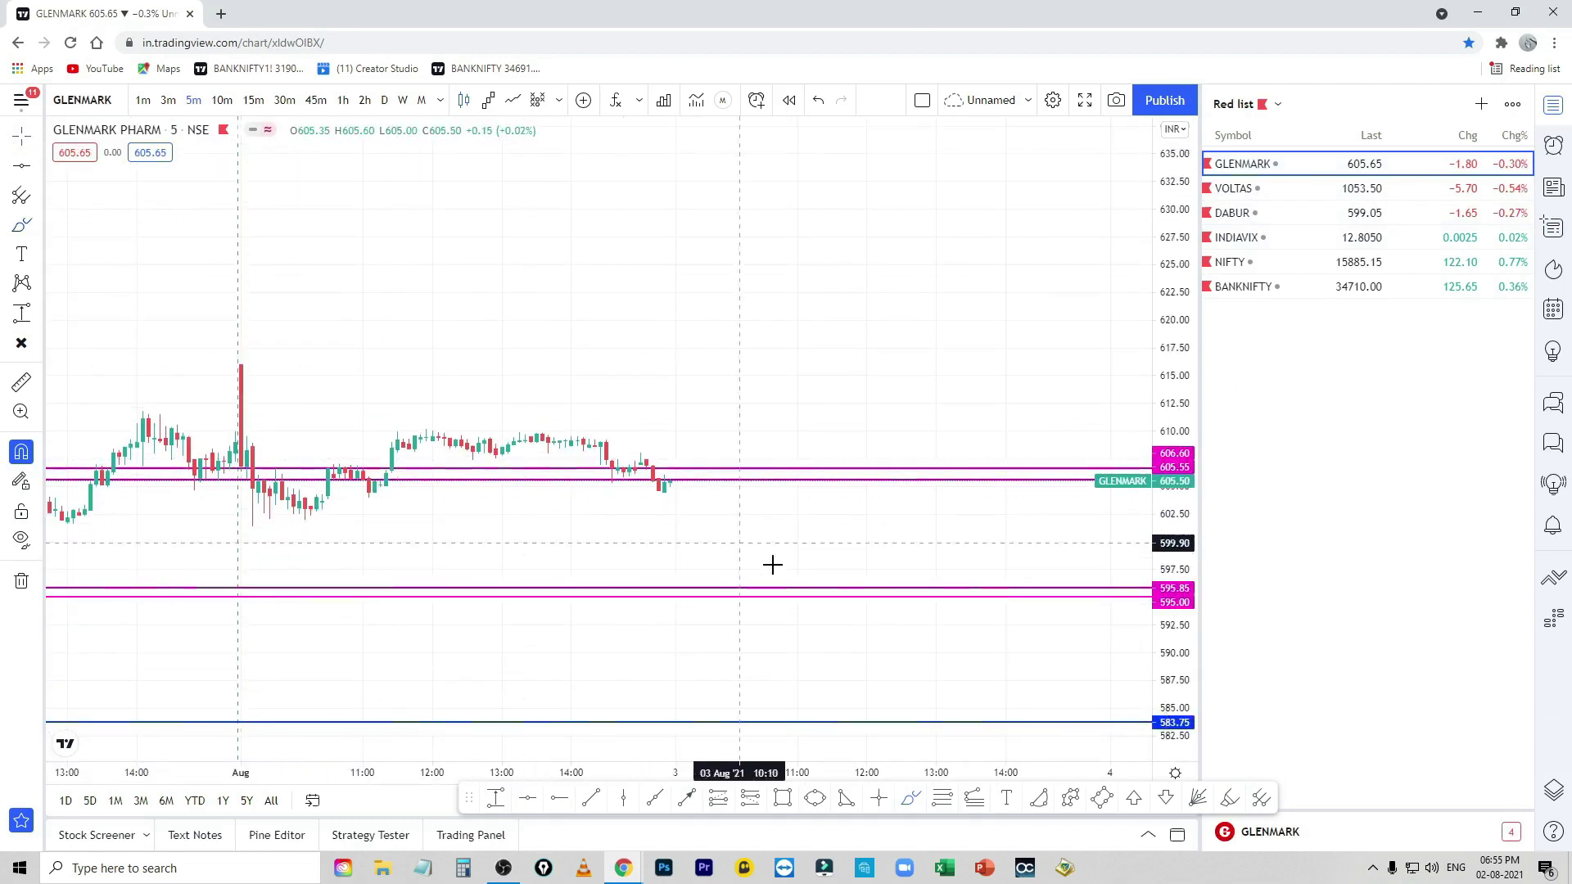
drag(950, 538, 940, 459)
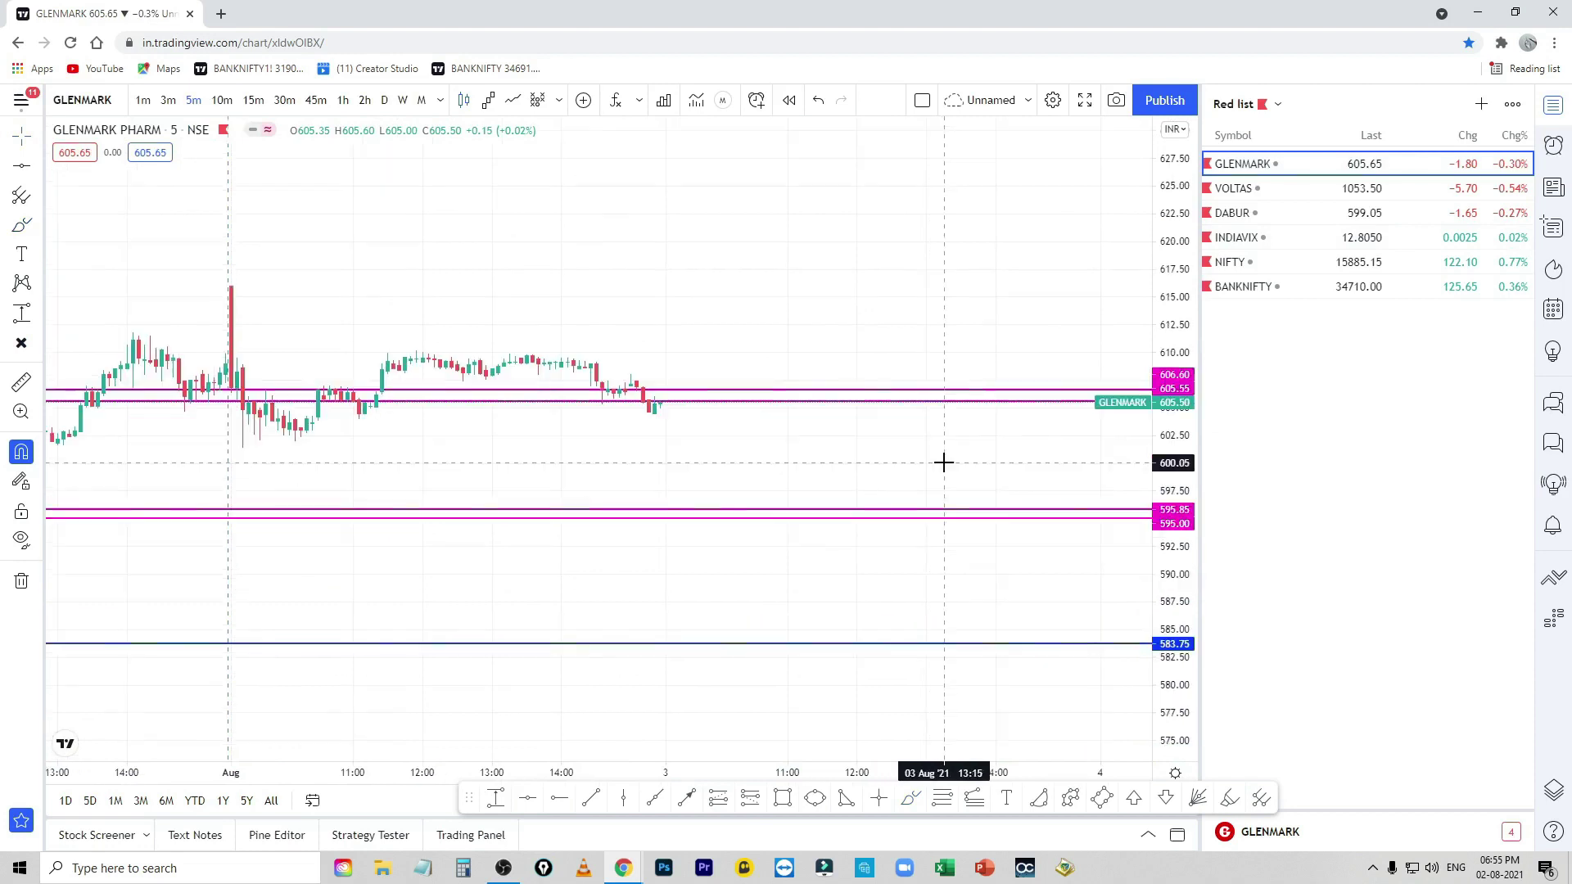
click(909, 800)
mouse_move(665, 416)
mouse_down()
mouse_move(668, 435)
mouse_move(665, 415)
mouse_up()
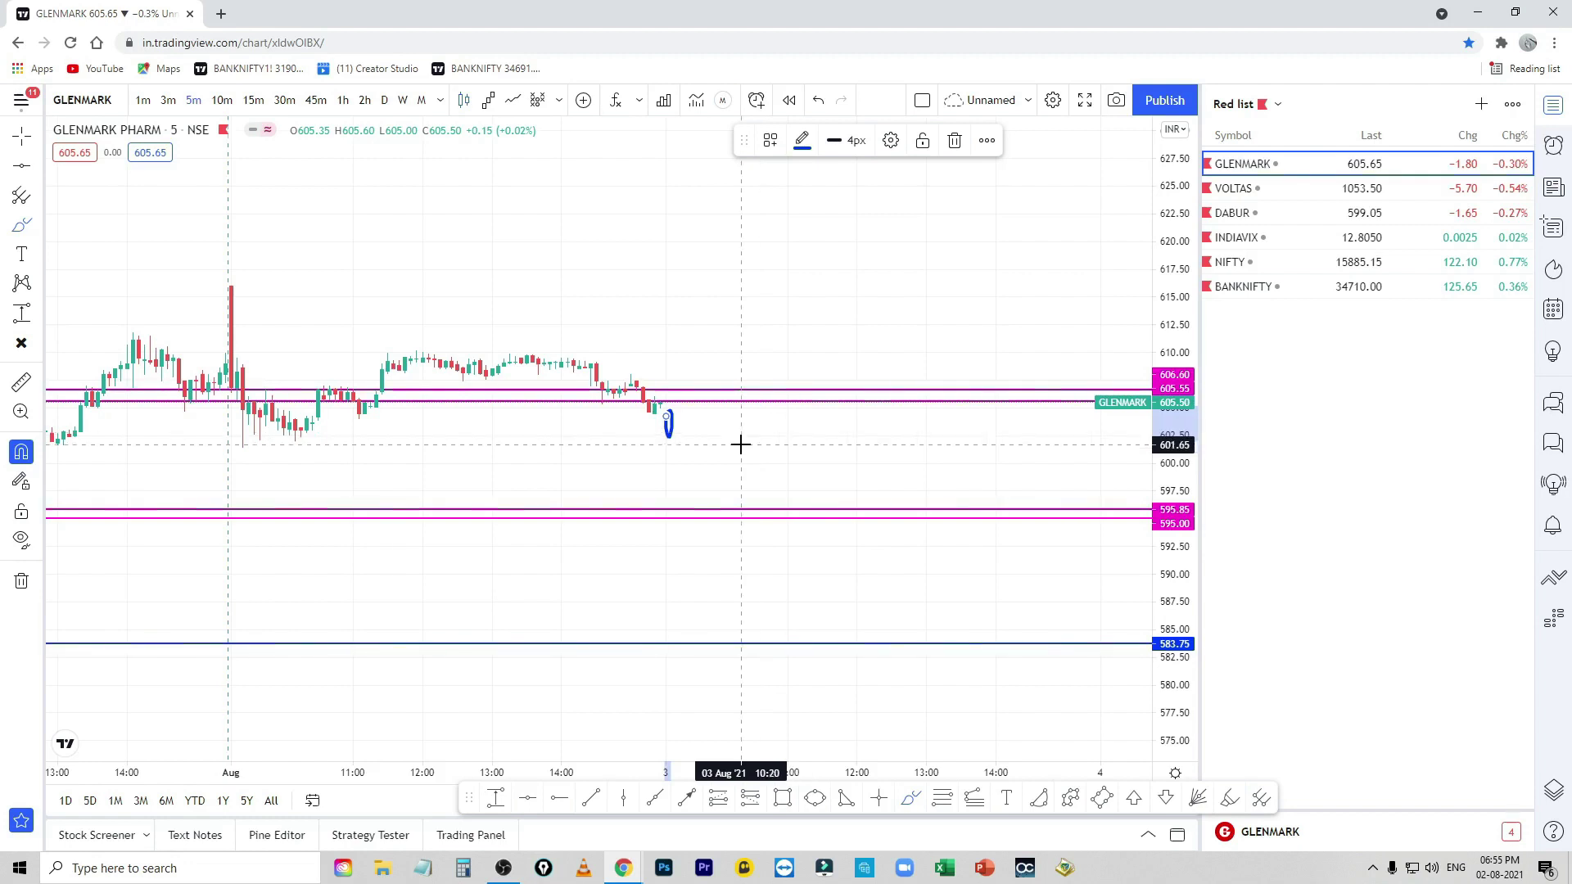
Step: Brush a downward arrow from GLENMARK's candle mark to the 595.85 level and a second one from below 595.00 to 583.75
mouse_move(678, 437)
mouse_down()
mouse_move(685, 513)
mouse_move(707, 489)
mouse_move(723, 633)
mouse_move(746, 594)
mouse_up()
click(712, 474)
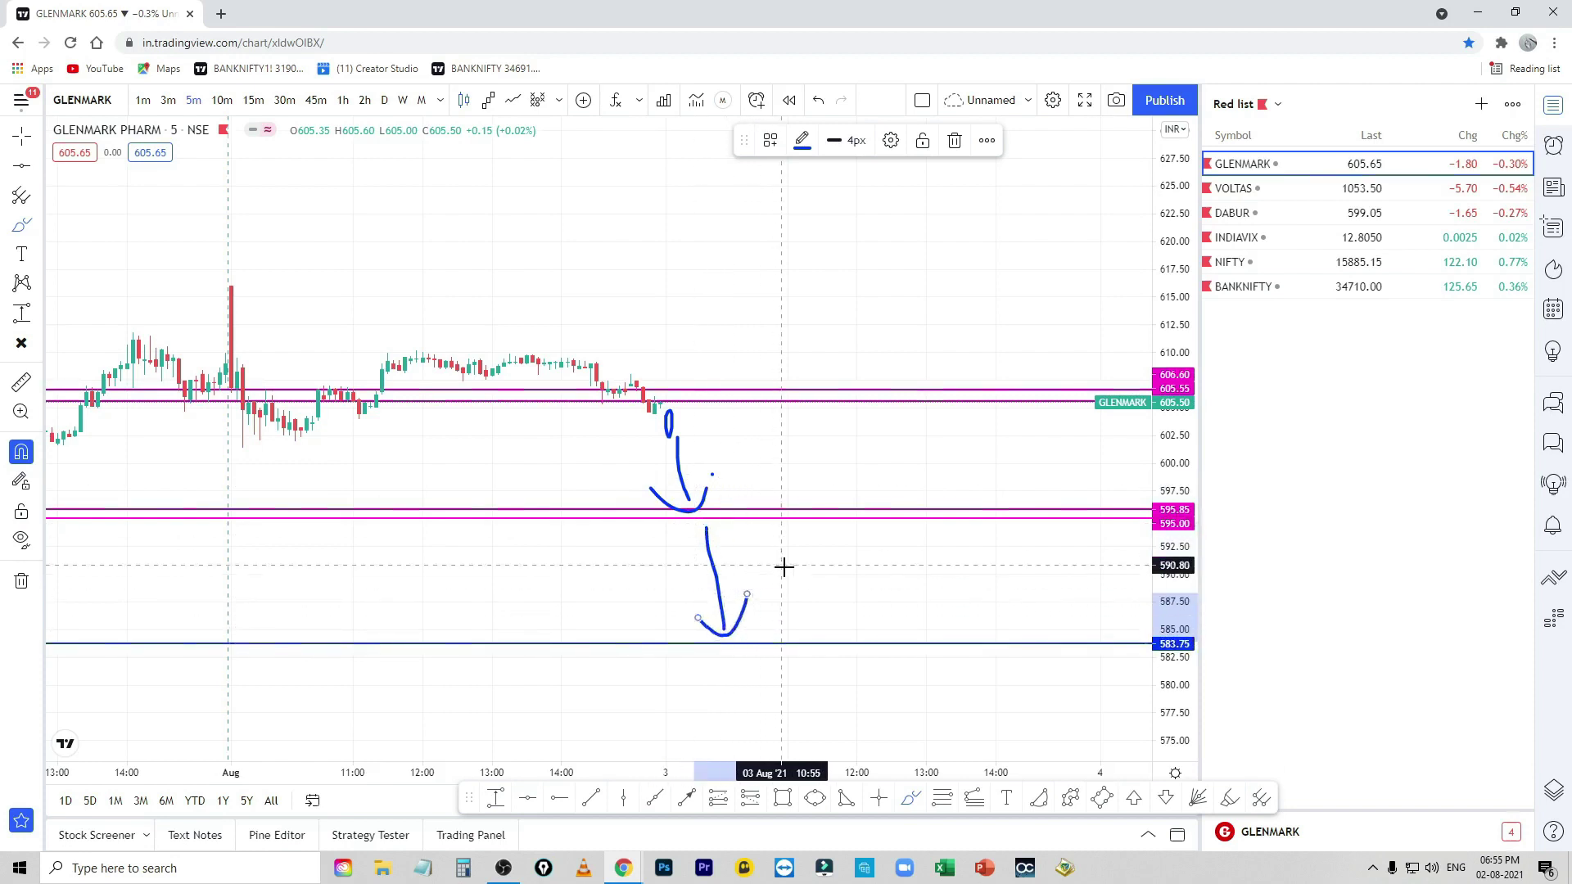
scroll(837, 579, down, 1)
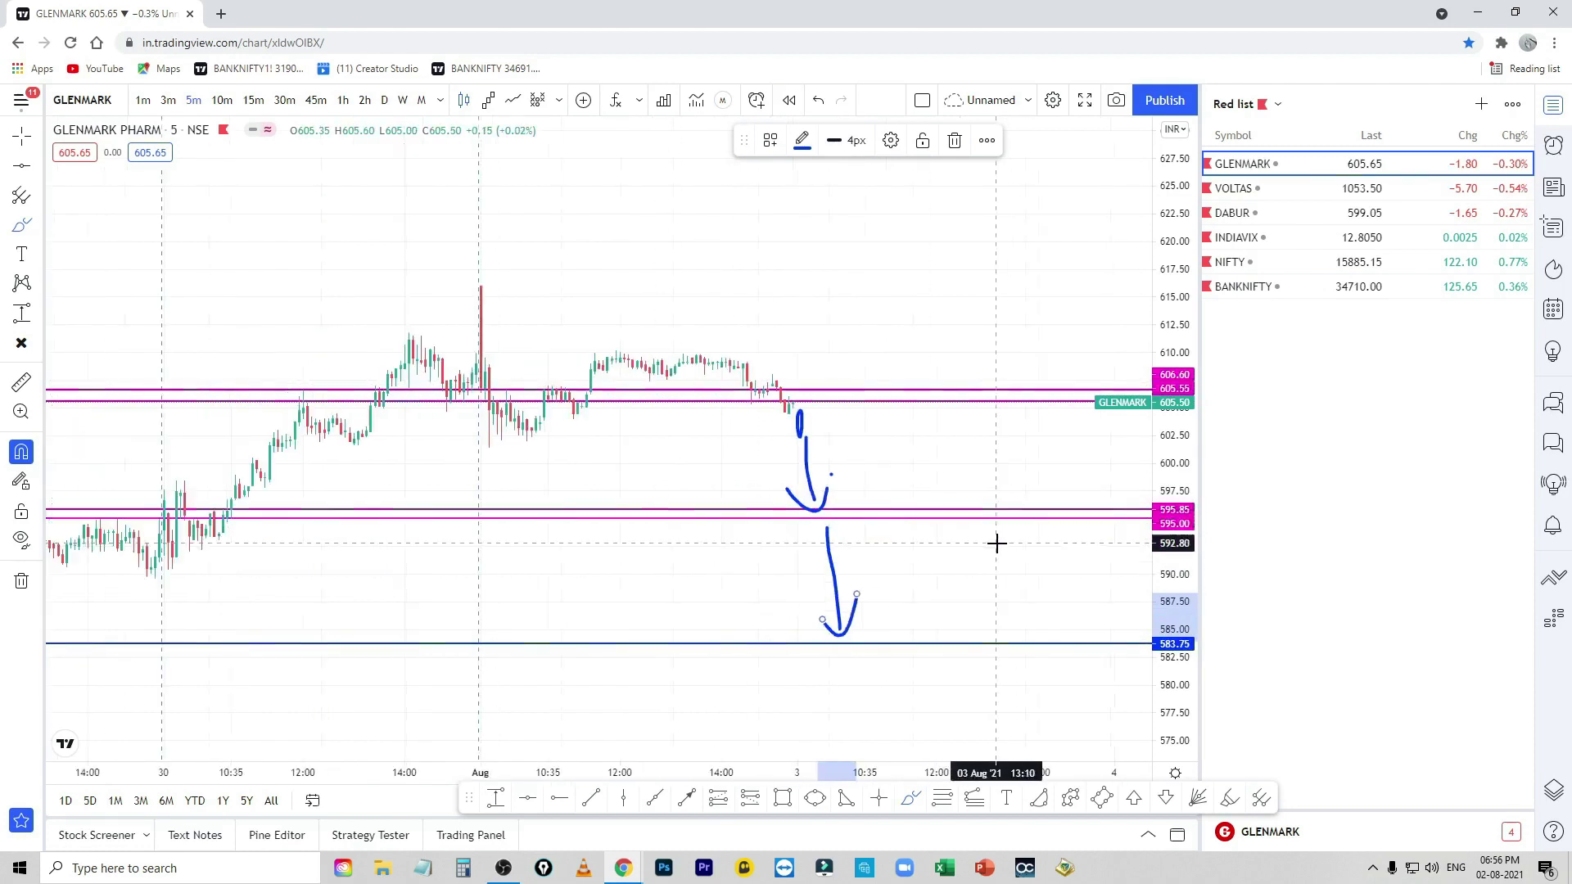
scroll(997, 544, down, 2)
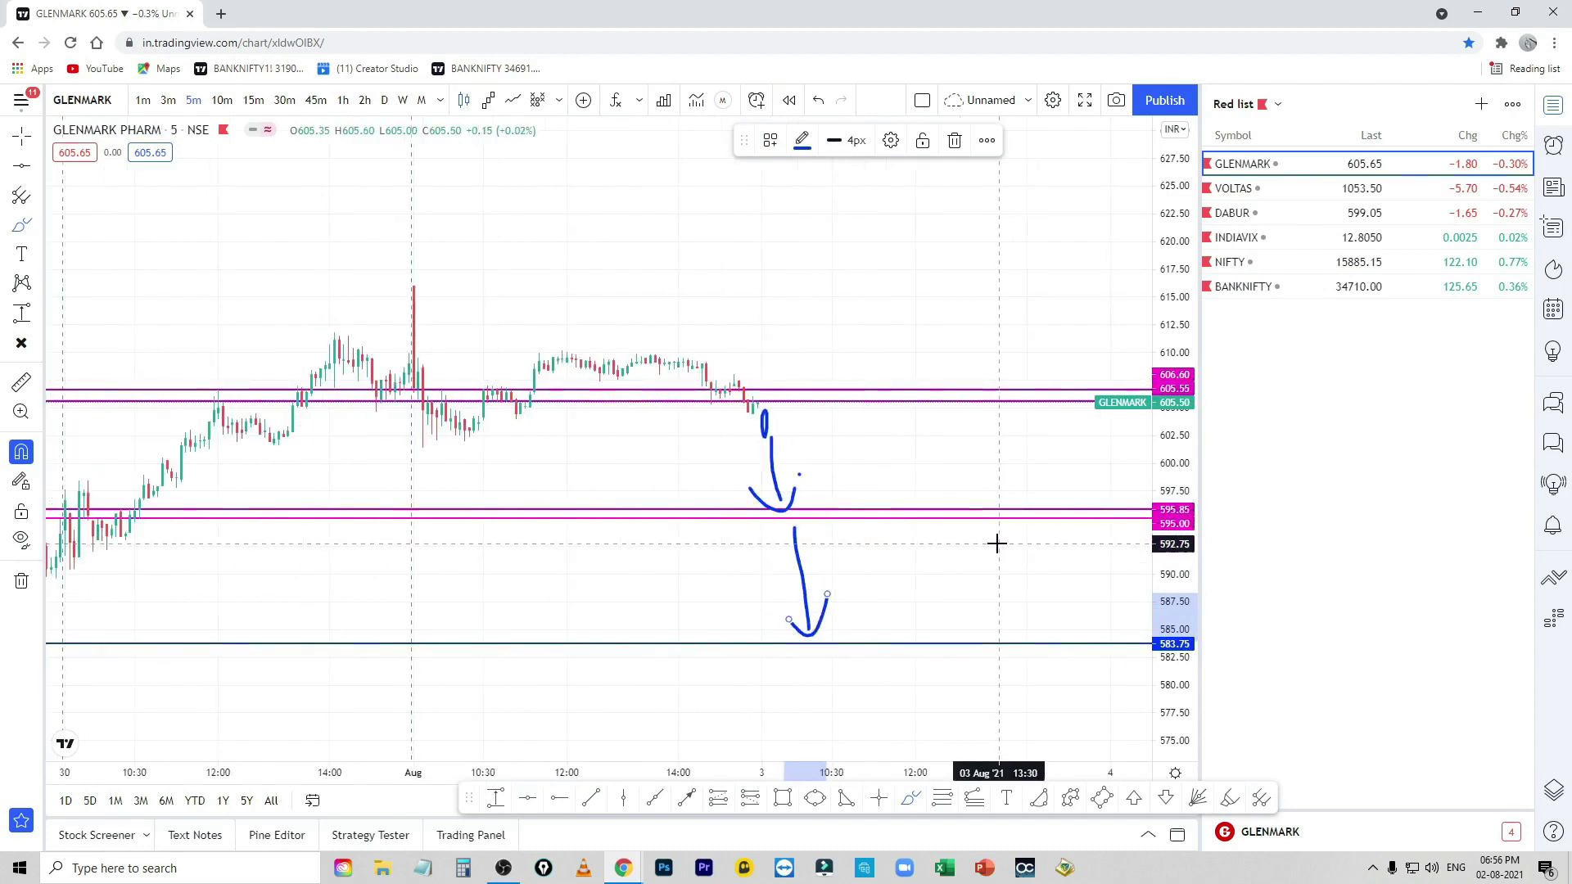